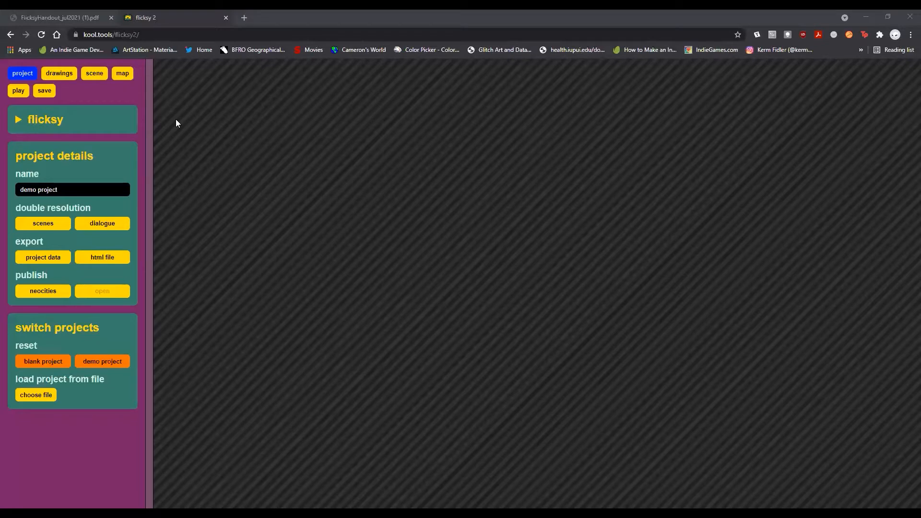
left_click(160, 36)
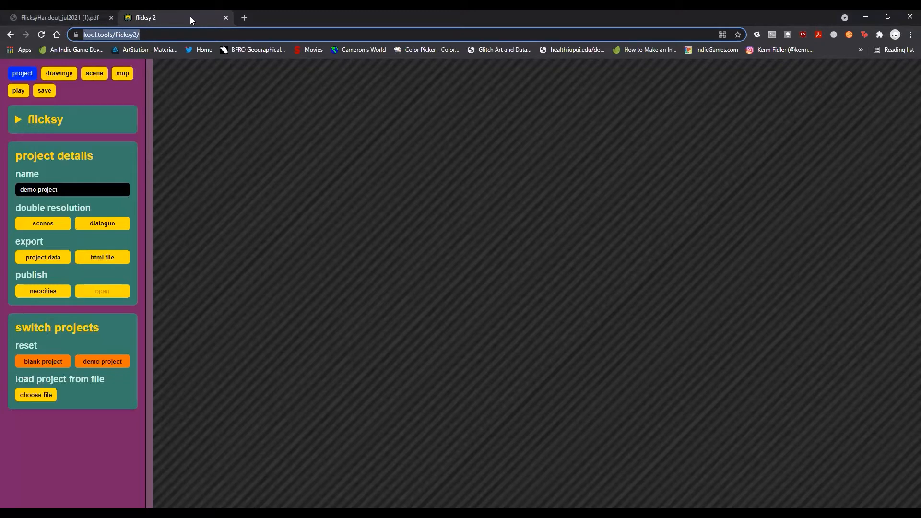
key("alt+Tab")
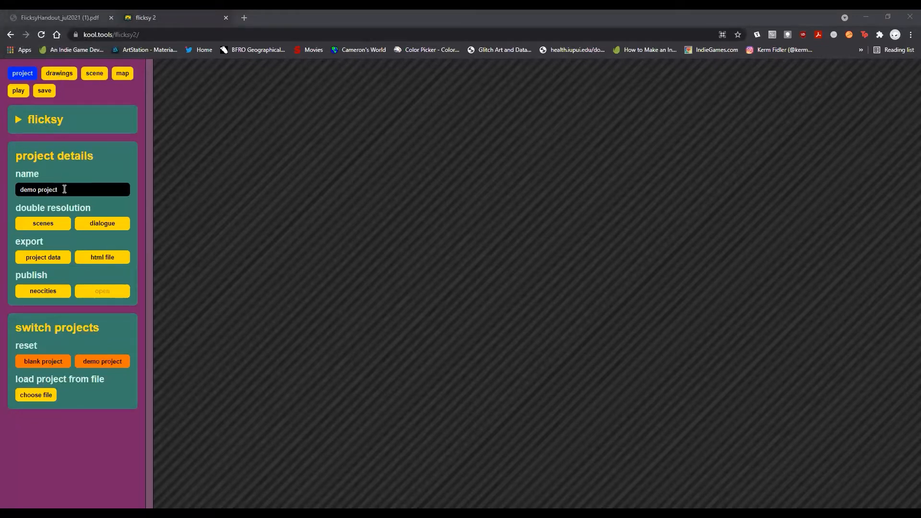
left_click(155, 13)
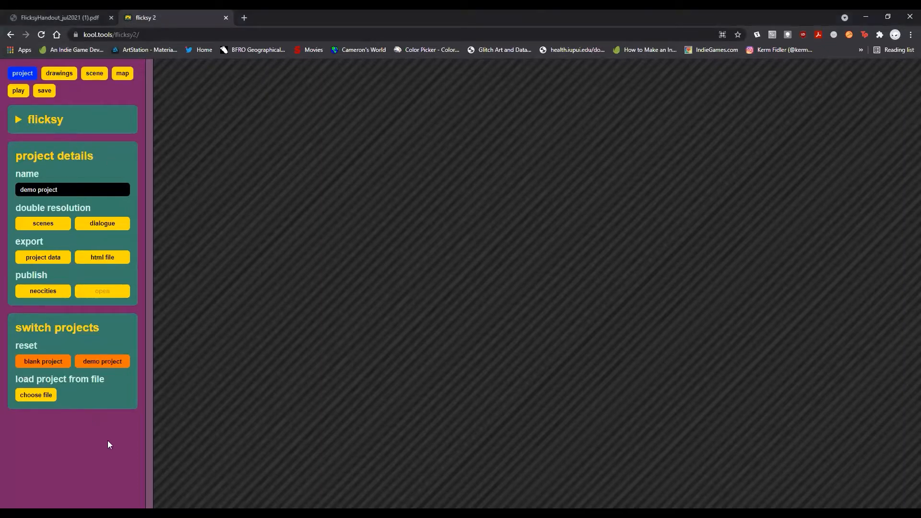
Step: Rename the demo project as Forest Adventure
left_click_drag(86, 190, 1, 189)
type("Forest Adventure")
left_click(38, 191)
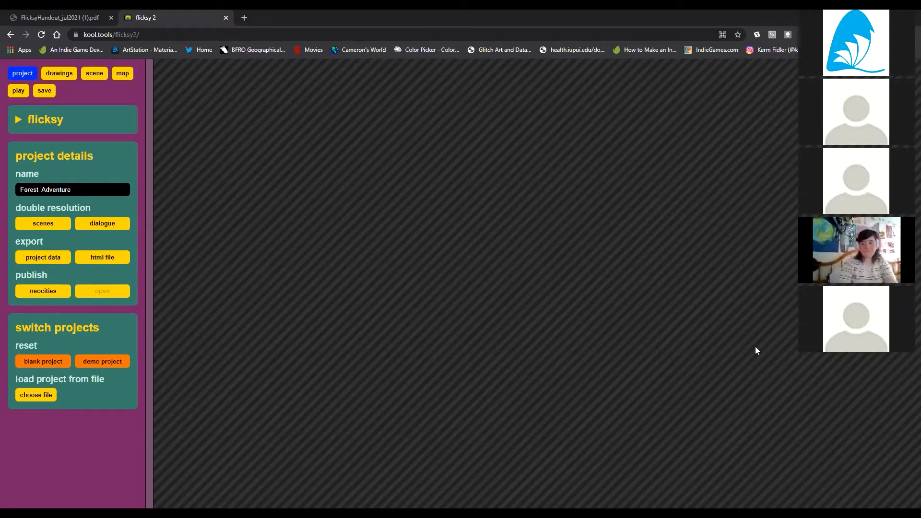
Step: Examine the sample drawings on the project's drawing board
left_click(60, 74)
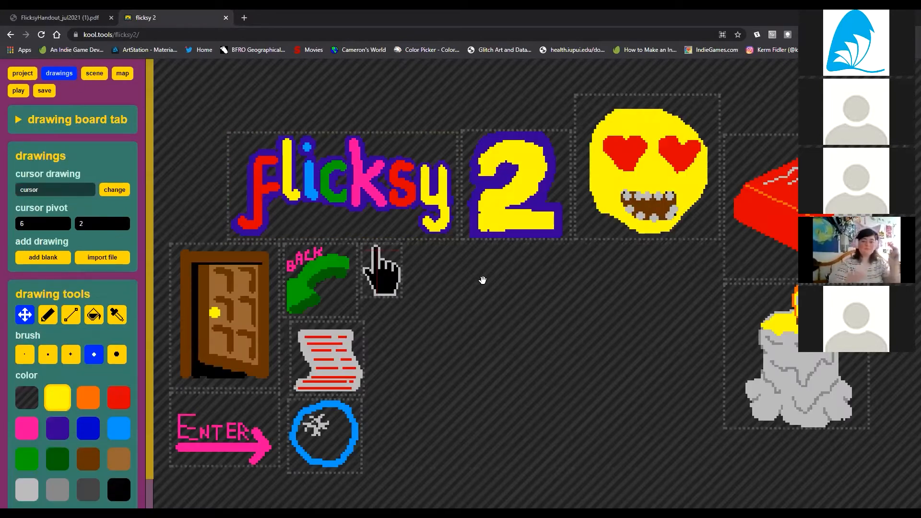
scroll(481, 277, "down", 2)
left_click_drag(535, 315, 498, 297)
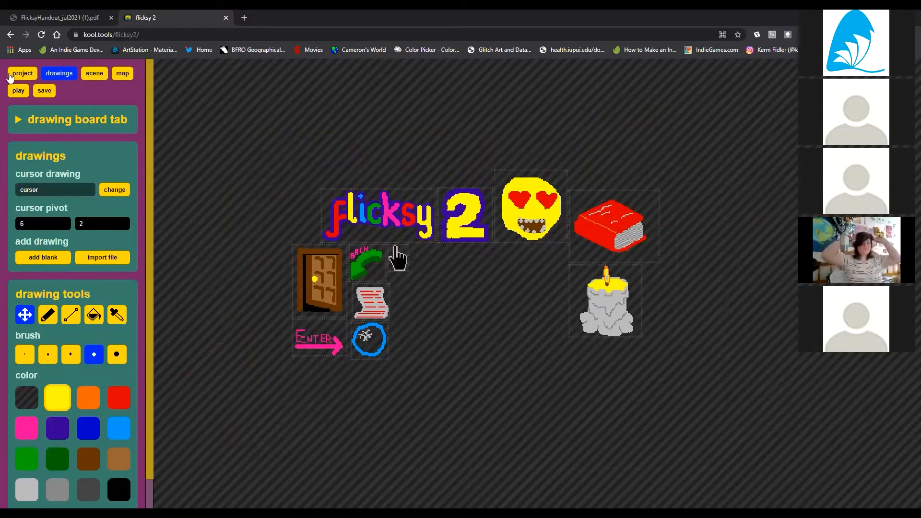
left_click(22, 75)
left_click(60, 76)
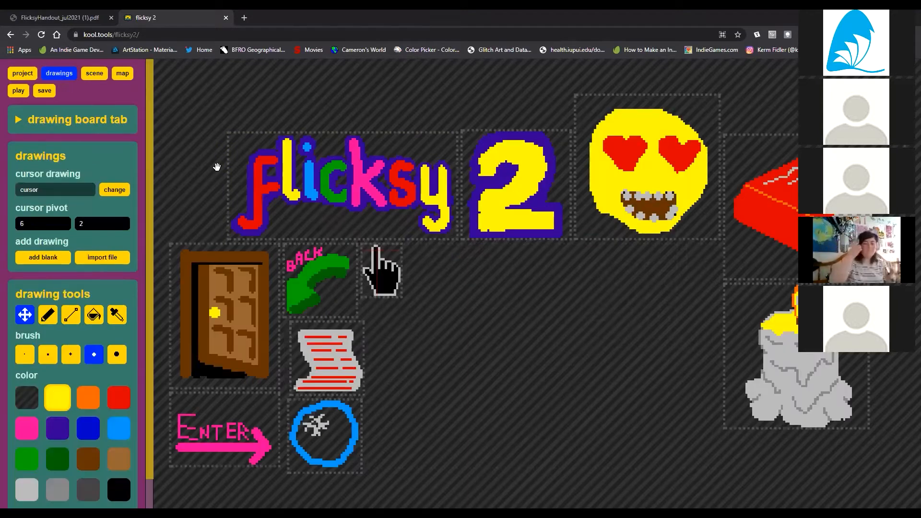
scroll(480, 310, "down", 3)
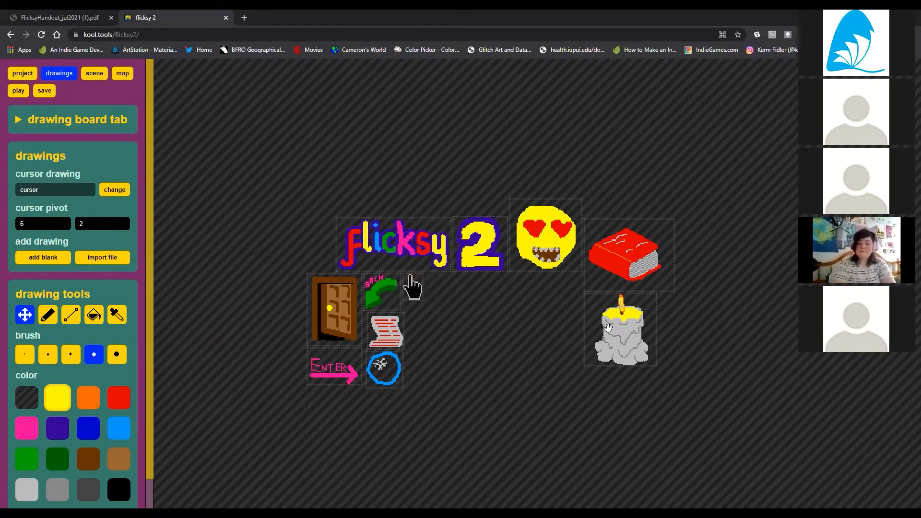
Step: Examine how the candle and book objects are laid out in the intro scene
left_click(94, 73)
scroll(292, 174, "down", 3)
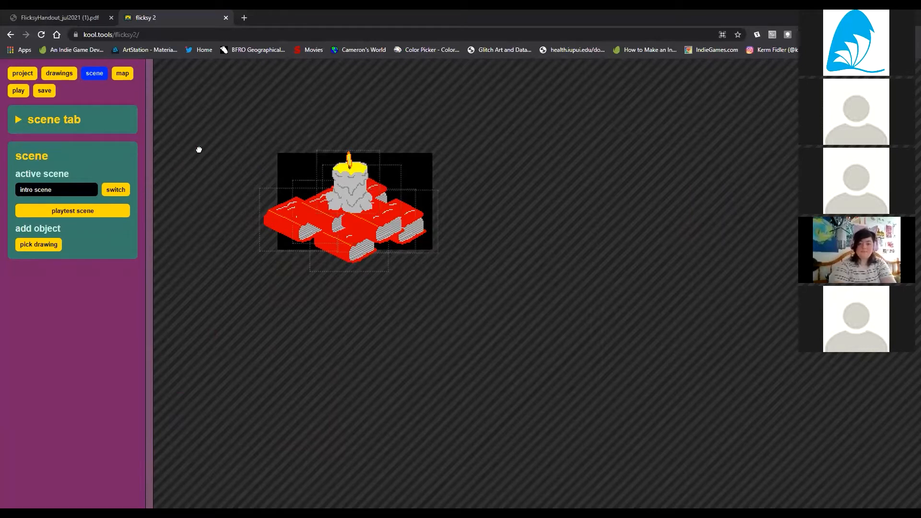
left_click_drag(200, 151, 283, 189)
scroll(283, 187, "up", 4)
left_click_drag(282, 179, 235, 154)
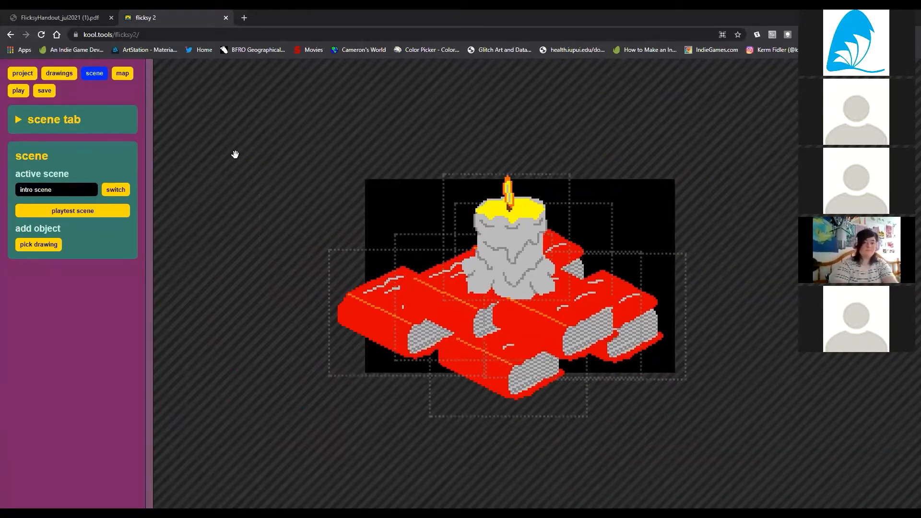
Step: Switch the active scene for editing to title scene 2
left_click(114, 192)
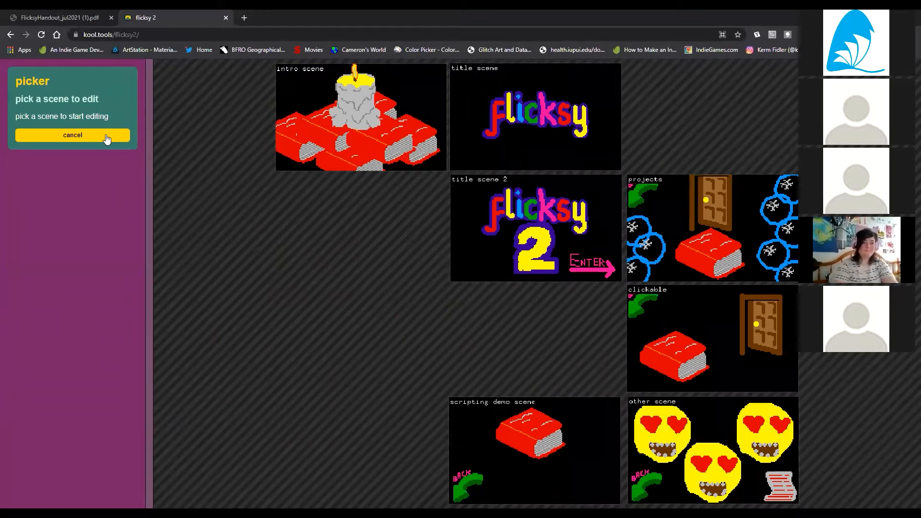
left_click(105, 136)
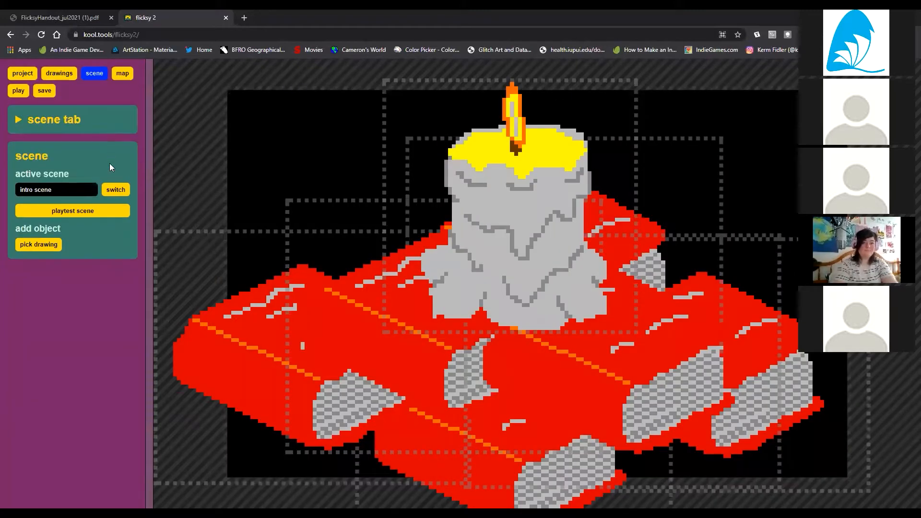
left_click(126, 192)
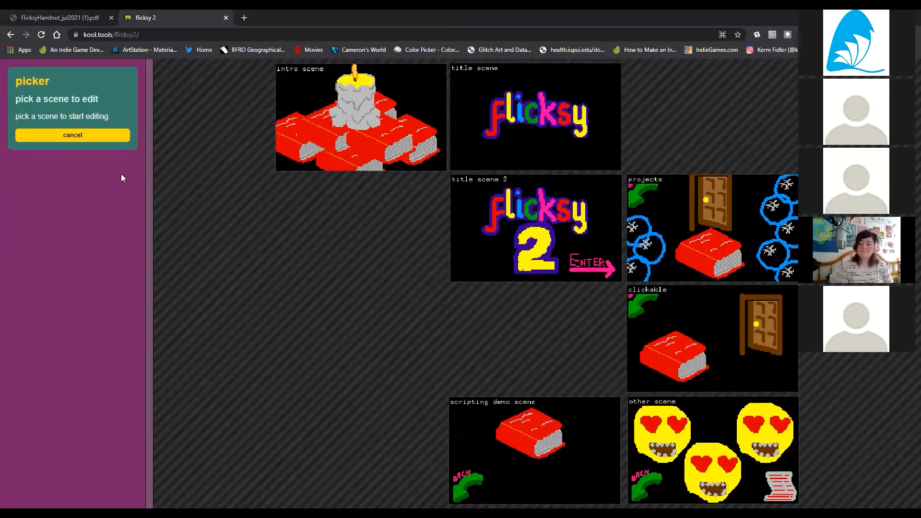
scroll(384, 232, "down", 1)
scroll(407, 235, "up", 1)
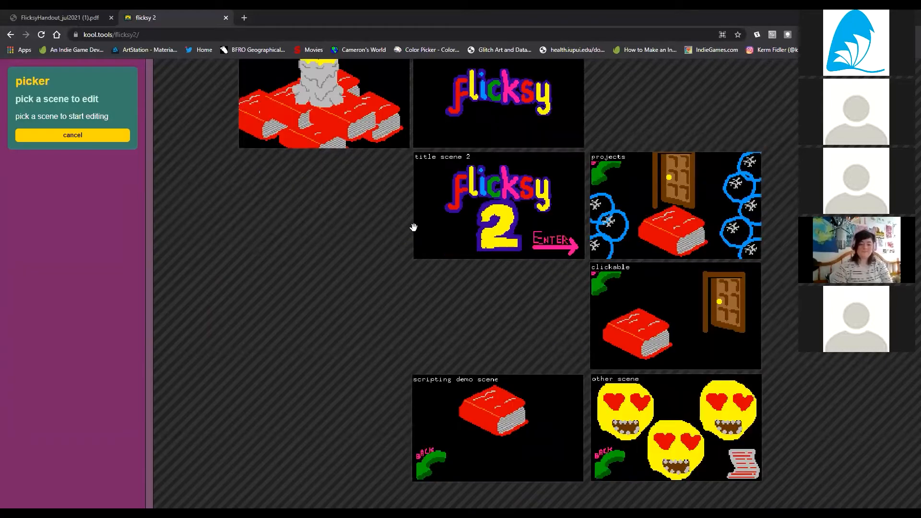
left_click(431, 212)
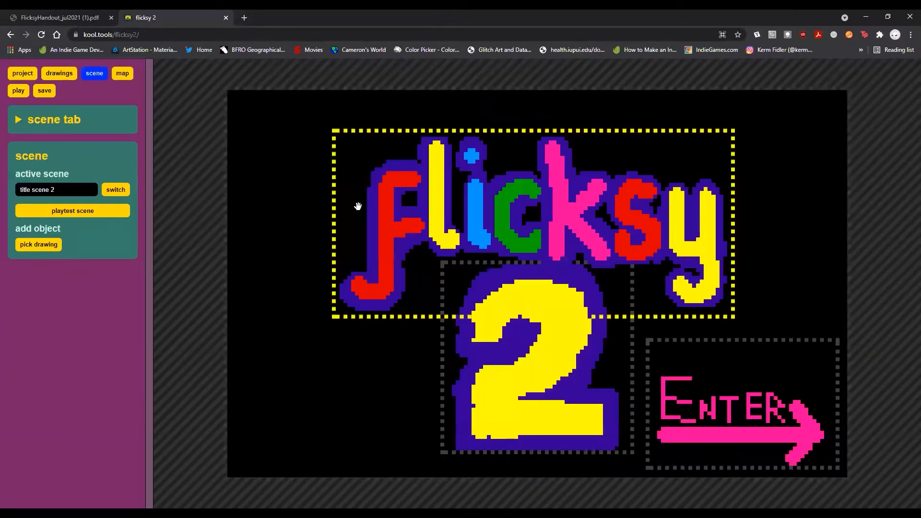
Step: Add the bubble drawing as an object in title scene 2 and place it in the scene's lower-left corner
left_click(49, 246)
left_click(50, 246)
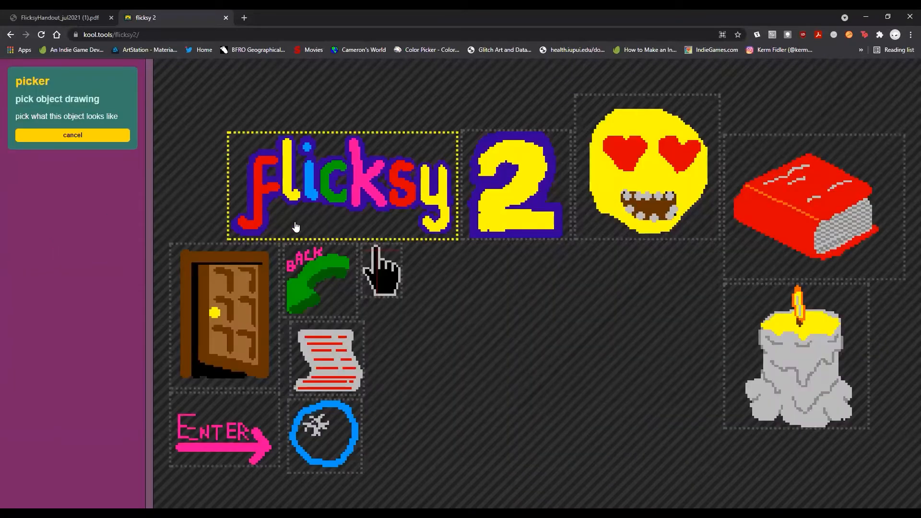
left_click(323, 434)
left_click(269, 280)
left_click_drag(269, 279, 292, 393)
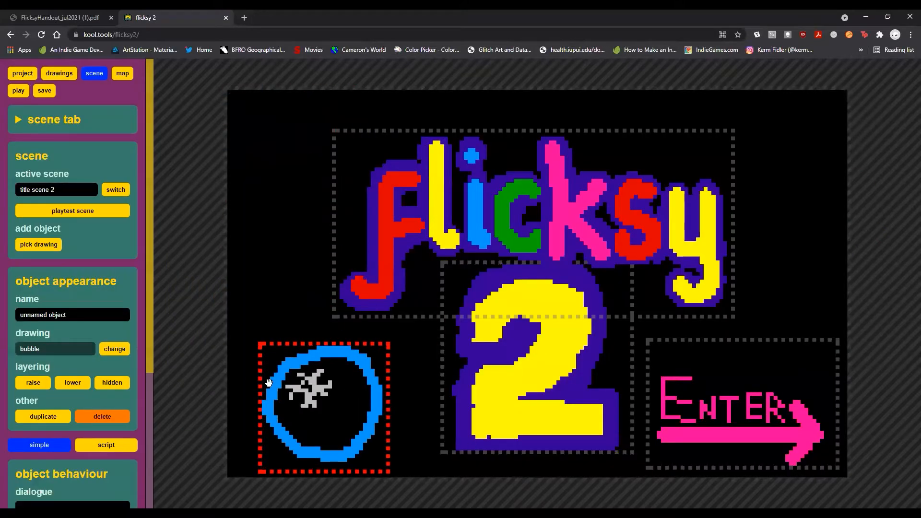
Step: Examine the arrangement of all the project's scenes on the scene map, selecting the intro scene
left_click(115, 80)
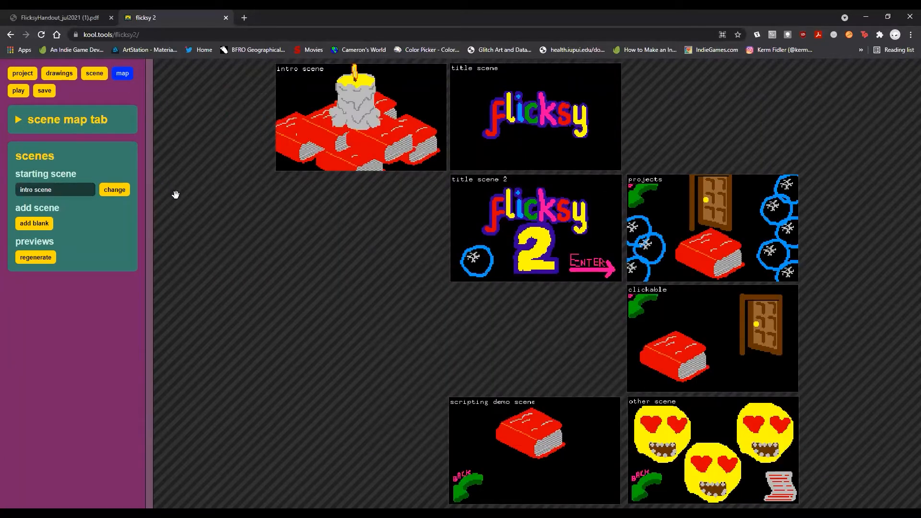
left_click_drag(340, 201, 278, 200)
scroll(278, 197, "down", 3)
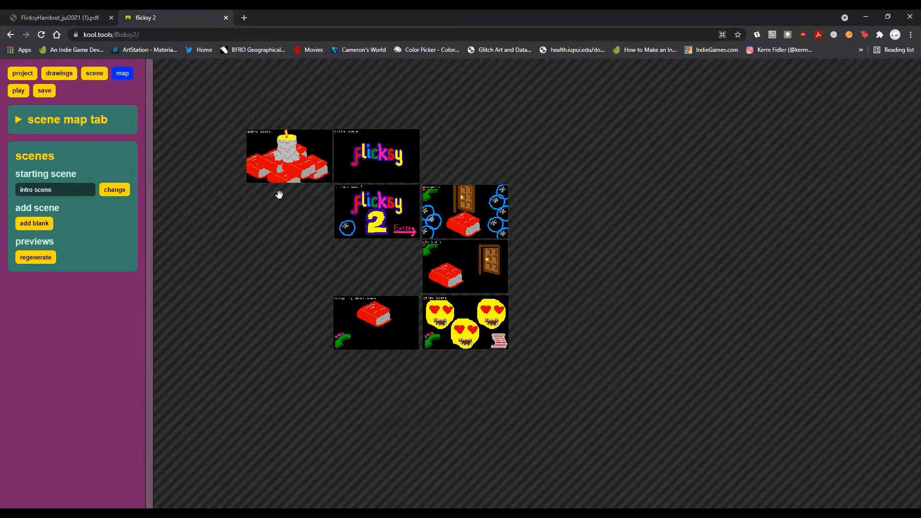
scroll(278, 197, "up", 3)
mouse_move(305, 153)
left_mouse_down()
mouse_move(265, 329)
mouse_move(290, 114)
mouse_move(299, 143)
mouse_move(311, 142)
left_mouse_up()
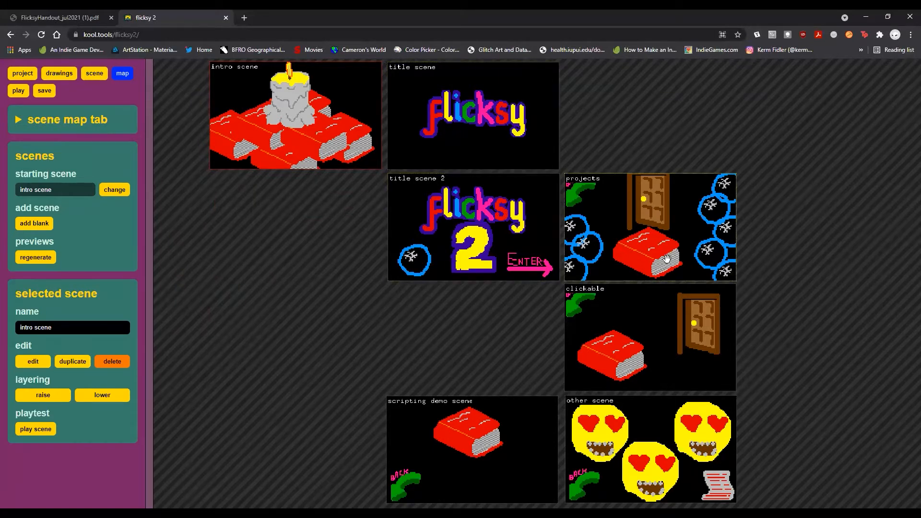
scroll(676, 330, "down", 2)
scroll(671, 358, "up", 2)
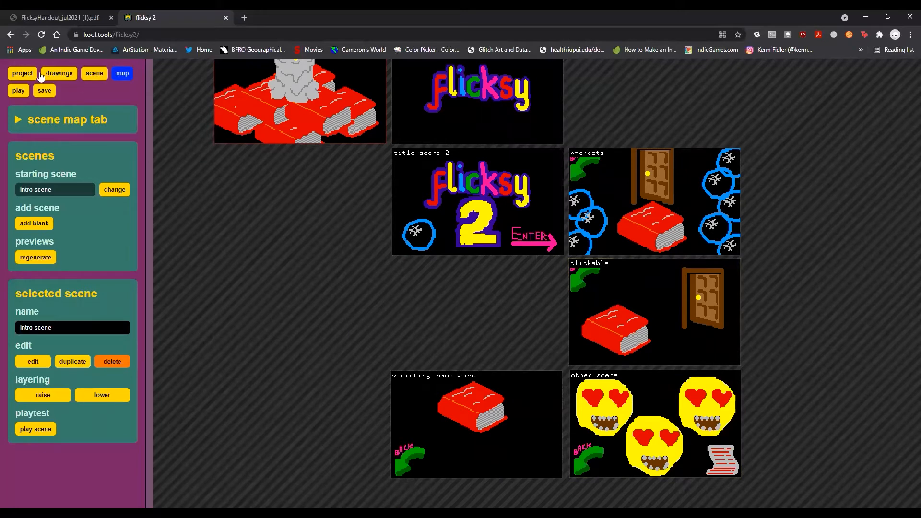
Step: Start a playtest of the game and jump to the intro scene
left_click(19, 92)
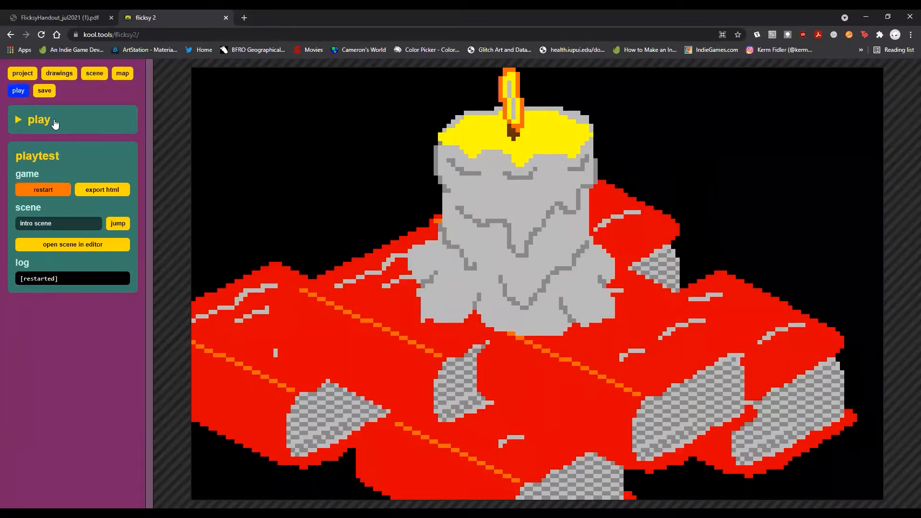
left_click(120, 224)
left_click(121, 223)
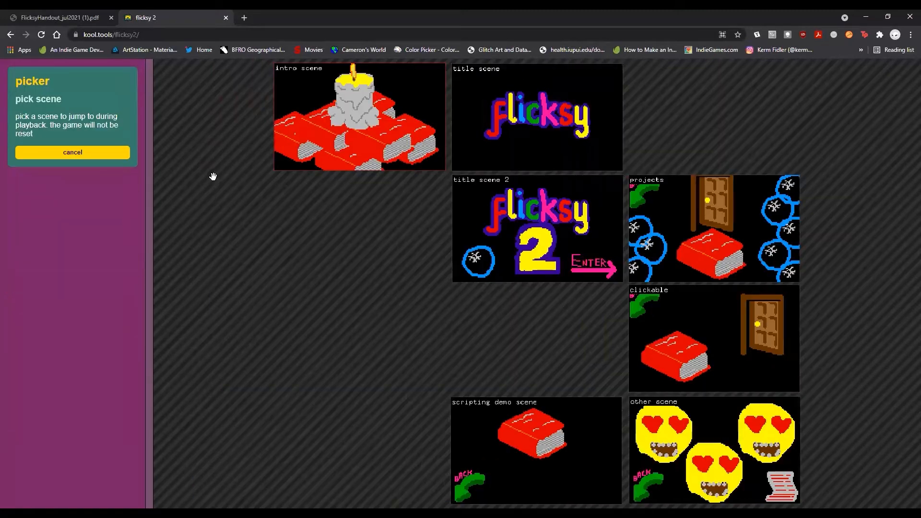
left_click(381, 117)
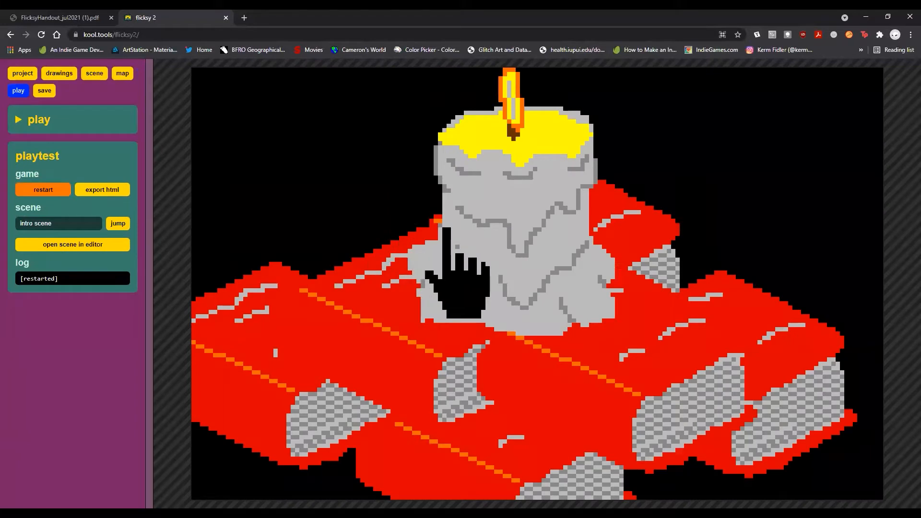
left_click(61, 118)
left_click(63, 122)
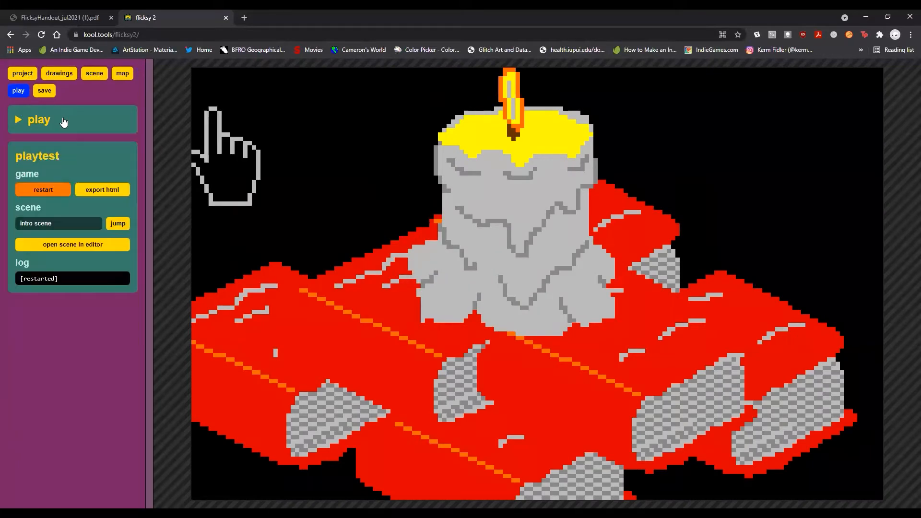
Step: Play from the candle in the intro scene through the title scene to title scene 2, and read the big 2's dialogue
left_click(524, 235)
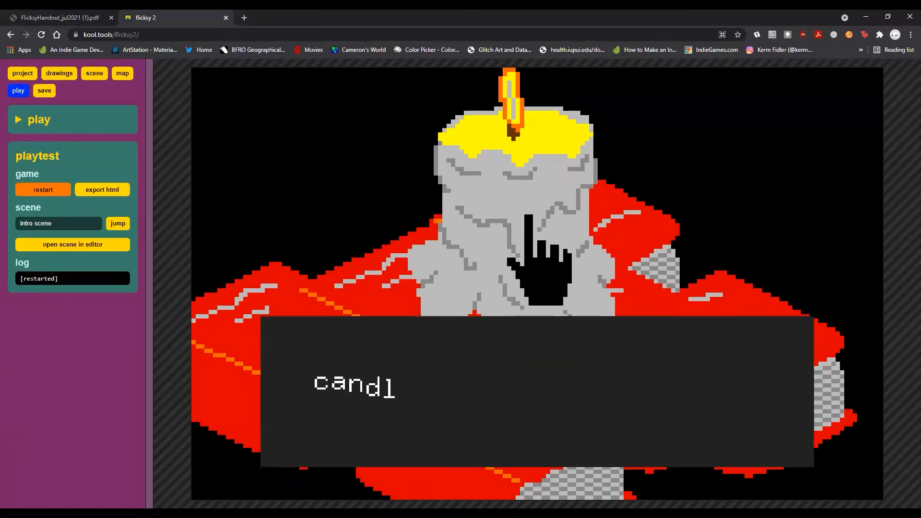
left_click(528, 182)
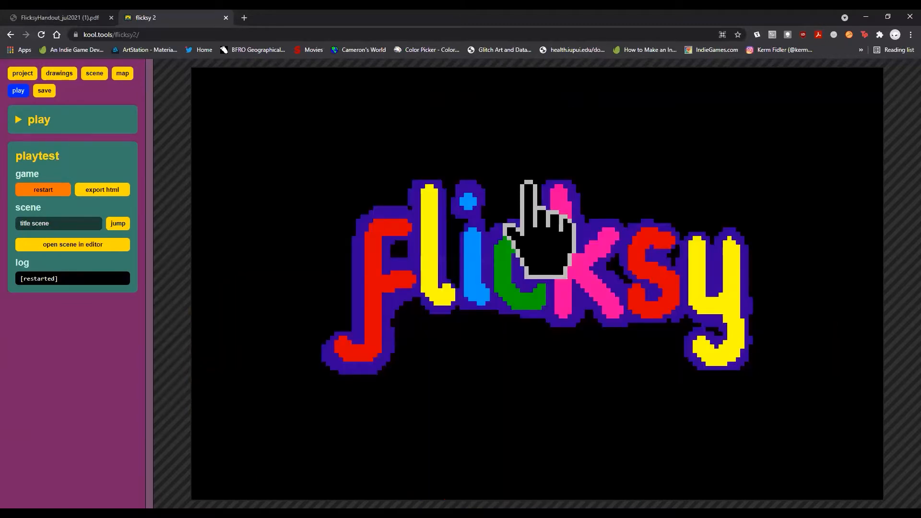
left_click(548, 285)
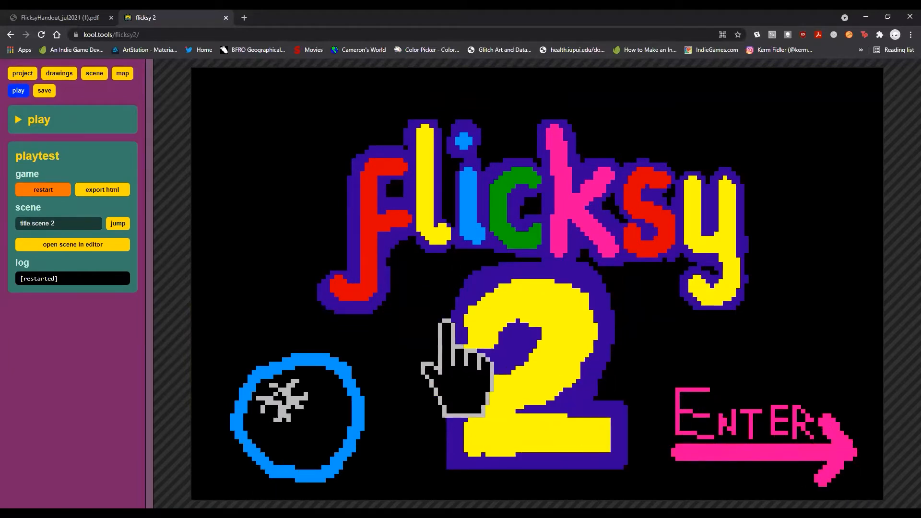
left_click(510, 273)
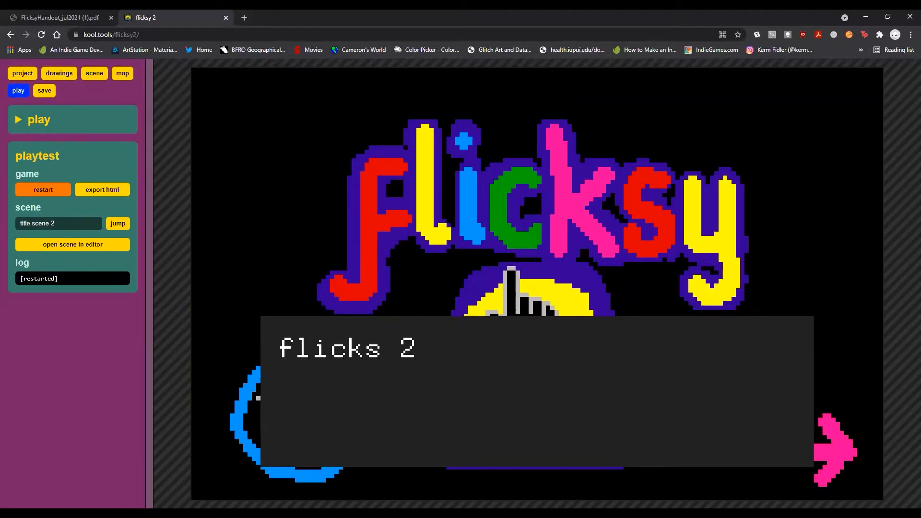
left_click(532, 228)
left_click(530, 228)
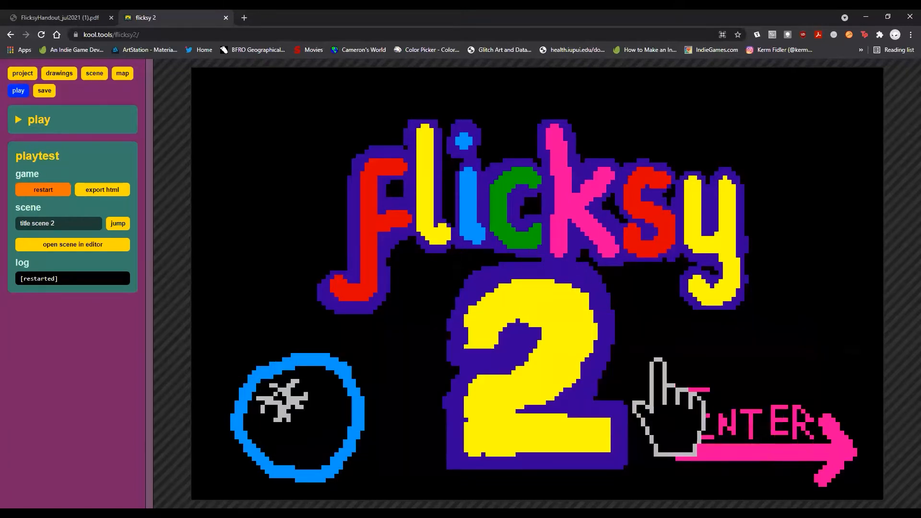
Step: Test the Enter and Back arrows between title scene 2 and the projects scene, then read through the red book's dialogue
left_click(822, 434)
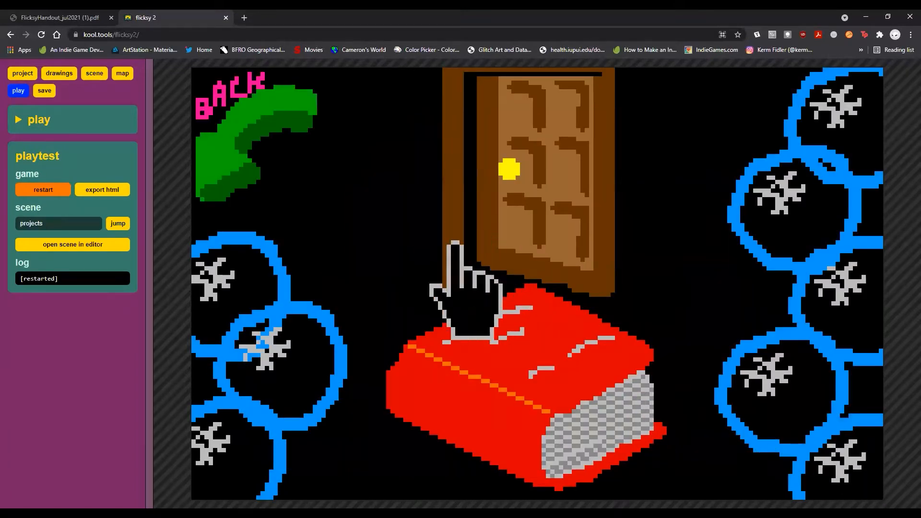
left_click(239, 115)
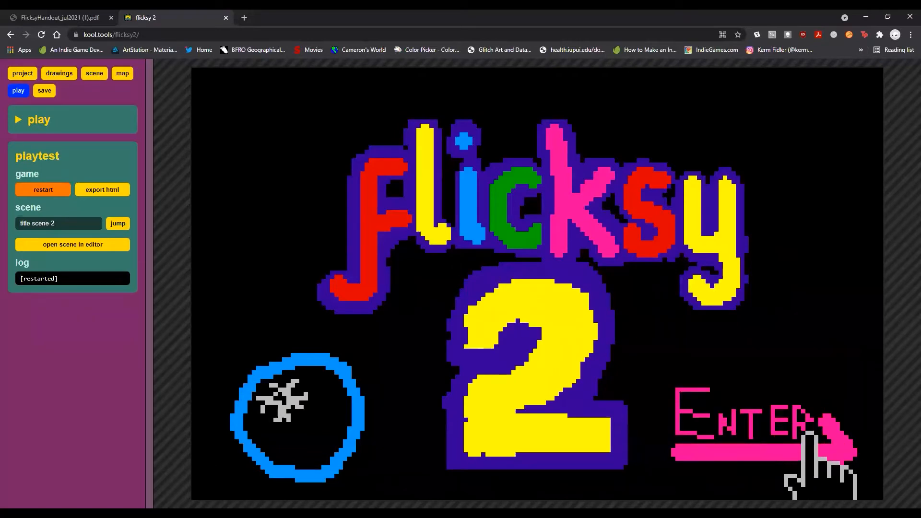
left_click(827, 431)
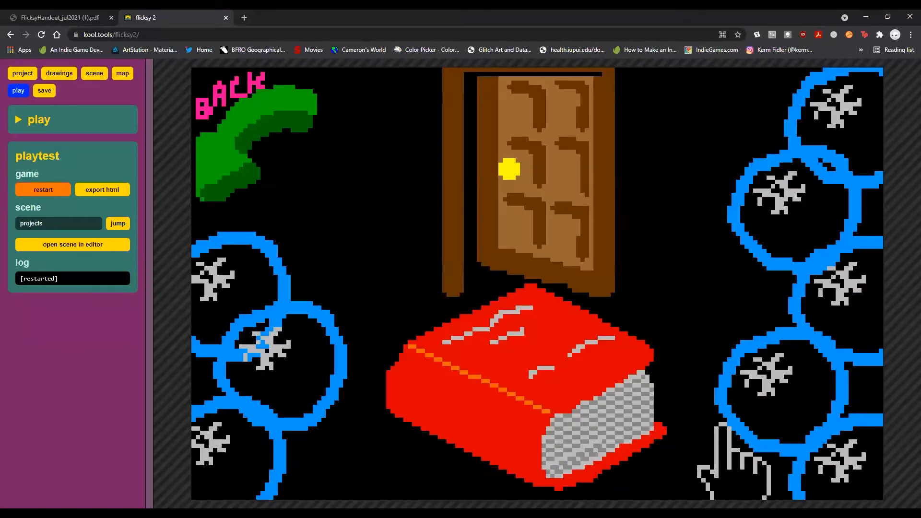
left_click(520, 355)
left_click(514, 242)
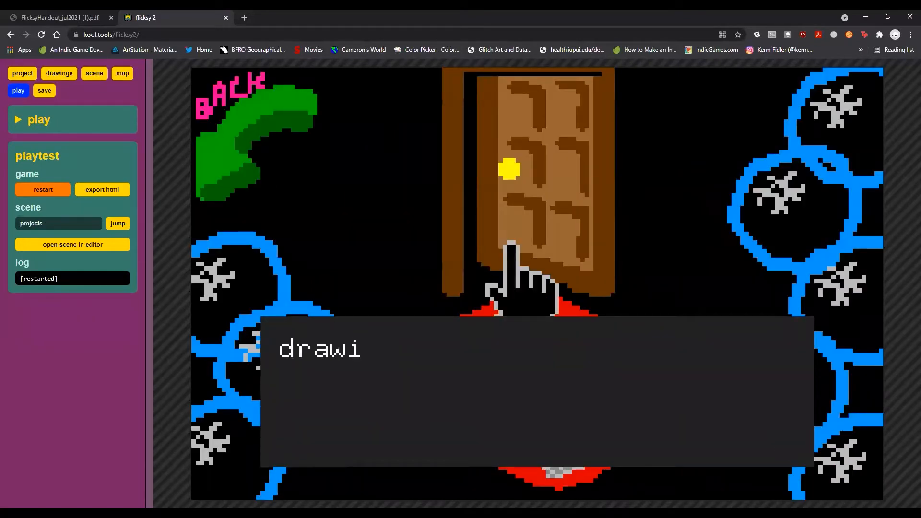
left_click(518, 175)
left_click(524, 139)
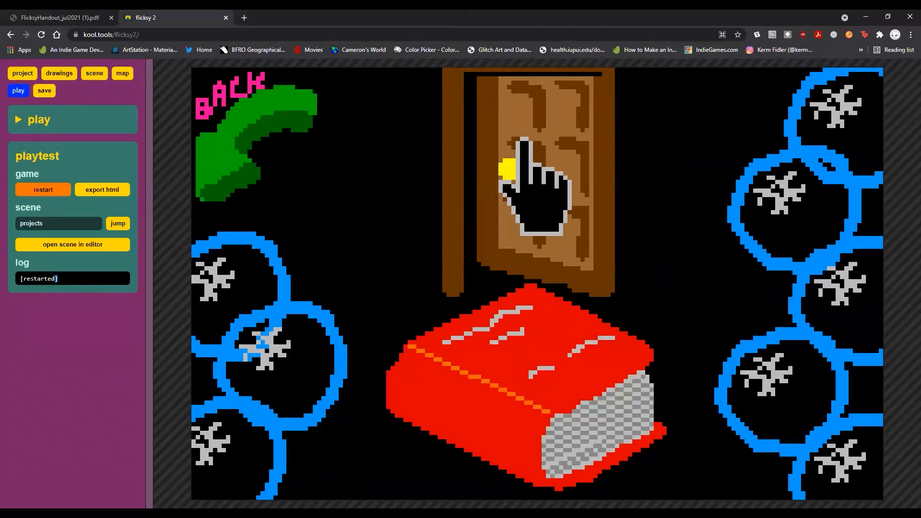
Step: Follow the door out of the projects scene in the playtest
left_click(523, 139)
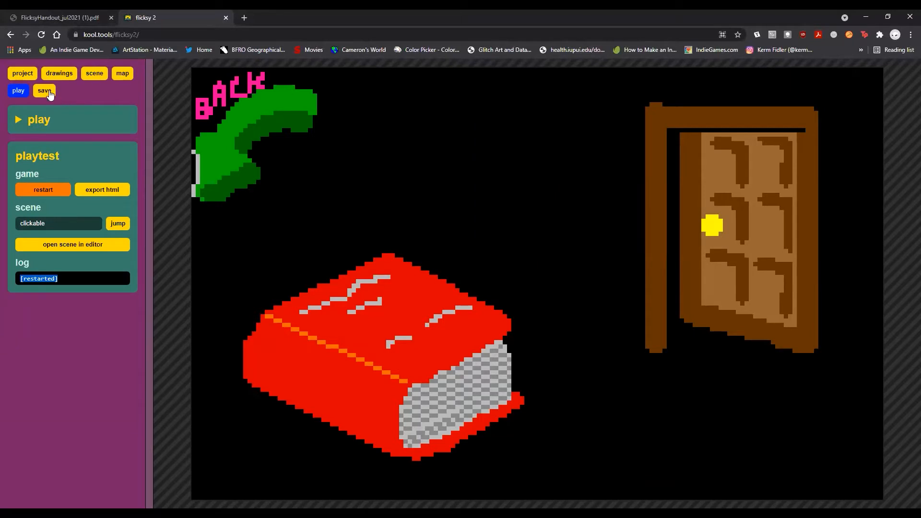
Step: Replace the demo with a blank project and enter a project name beginning with F
left_click(36, 75)
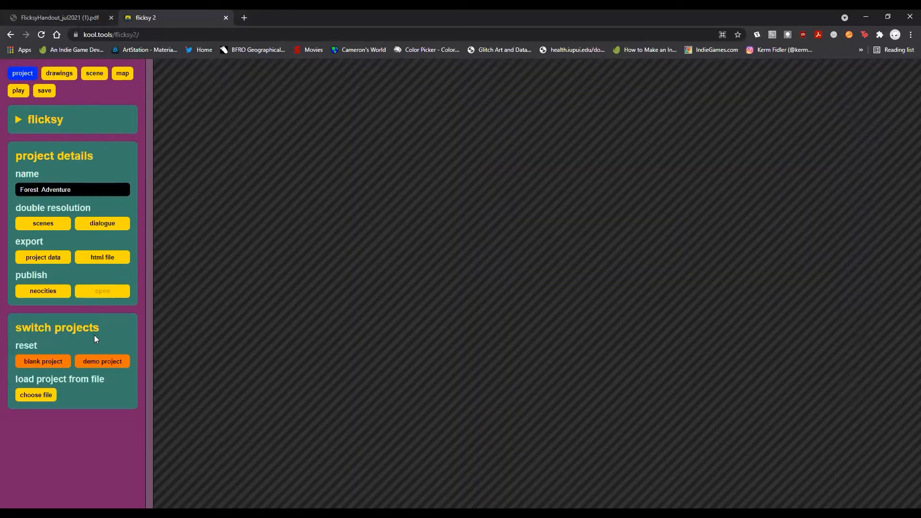
left_click(56, 366)
type("F")
Step: Add a blank drawing to the drawing board and place it directly beside the default cursor drawing
left_click(57, 73)
mouse_move(520, 290)
left_mouse_down()
mouse_move(481, 291)
mouse_move(349, 261)
left_mouse_up()
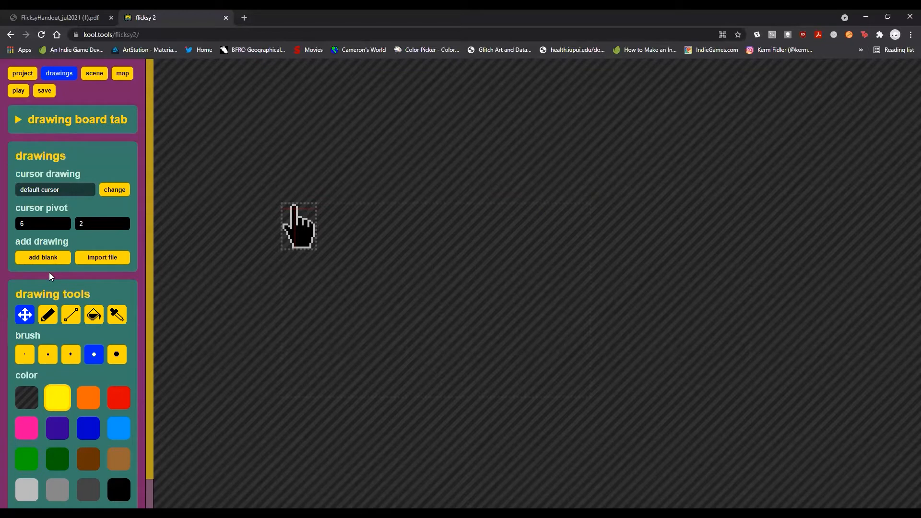
scroll(257, 261, "up", 1)
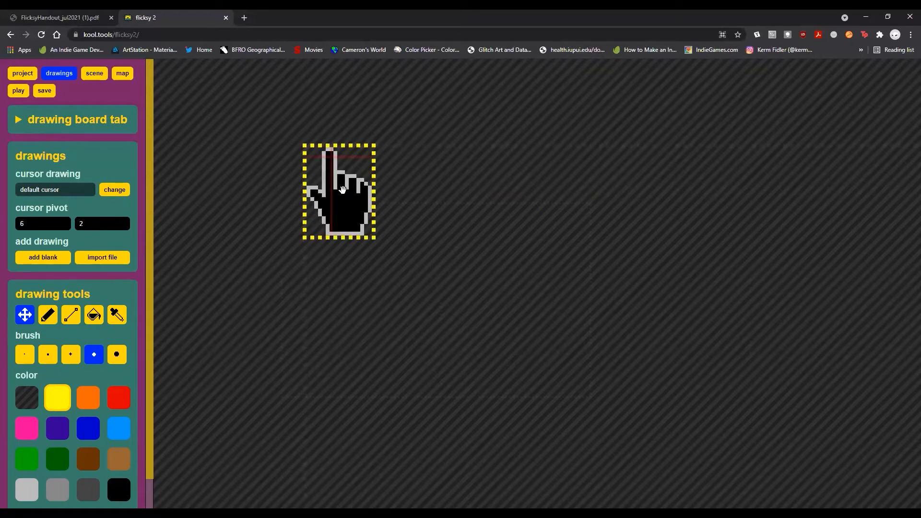
scroll(346, 190, "down", 1)
scroll(356, 216, "up", 1)
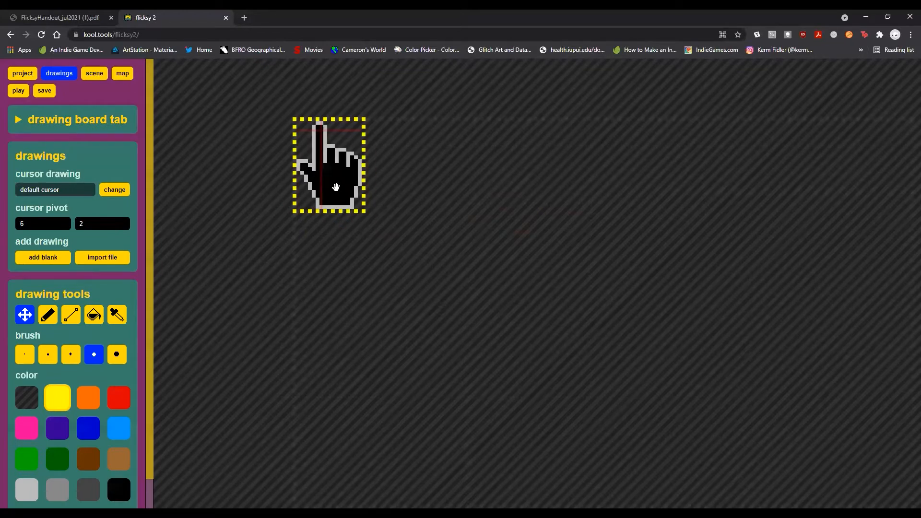
scroll(347, 186, "down", 1)
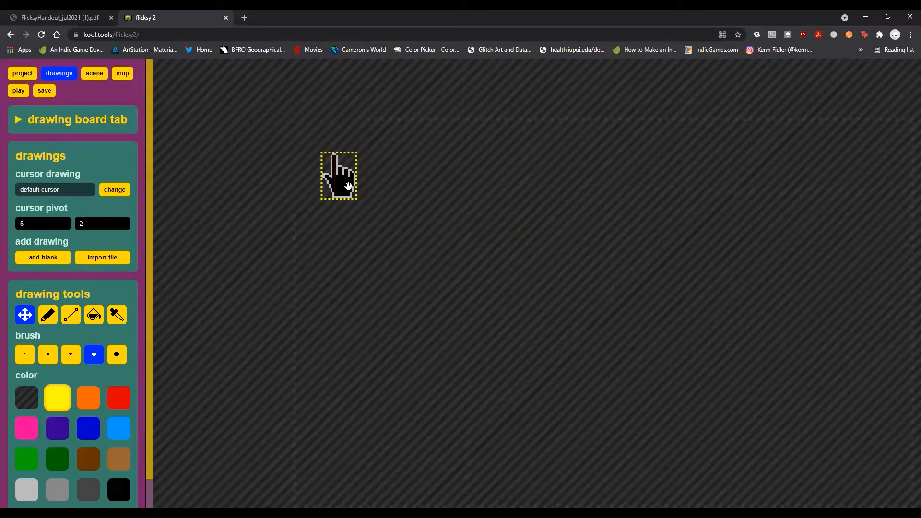
left_click(53, 260)
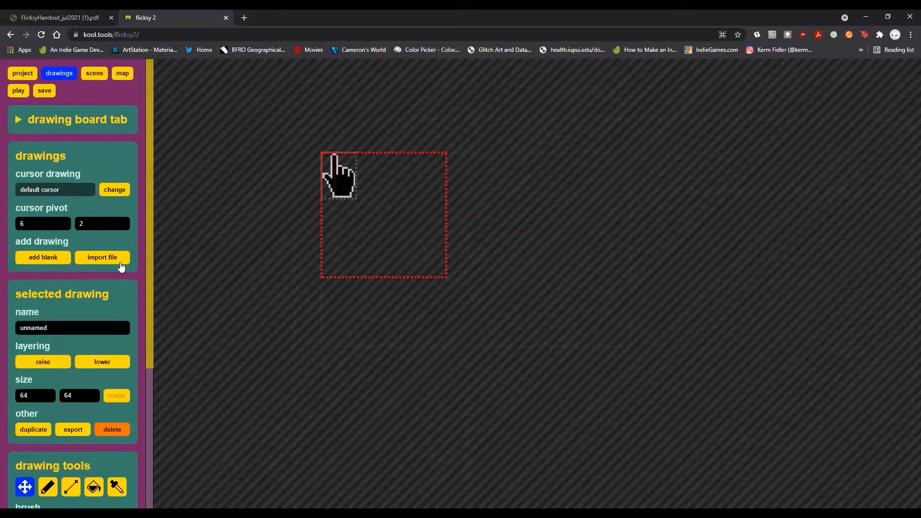
left_click_drag(379, 227, 417, 228)
Step: Name the blank drawing Tree and paint a leafy crown across its upper part in dark green with the largest brush
scroll(117, 291, "down", 4)
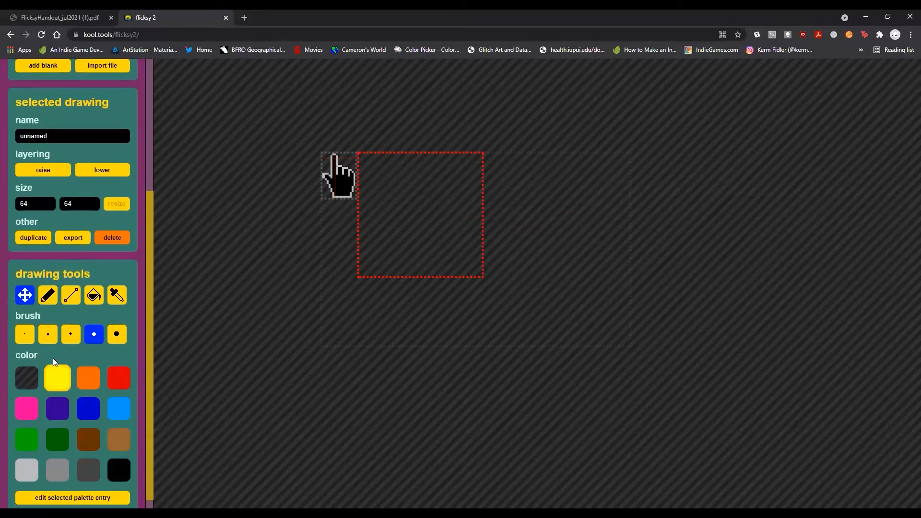
left_click(58, 442)
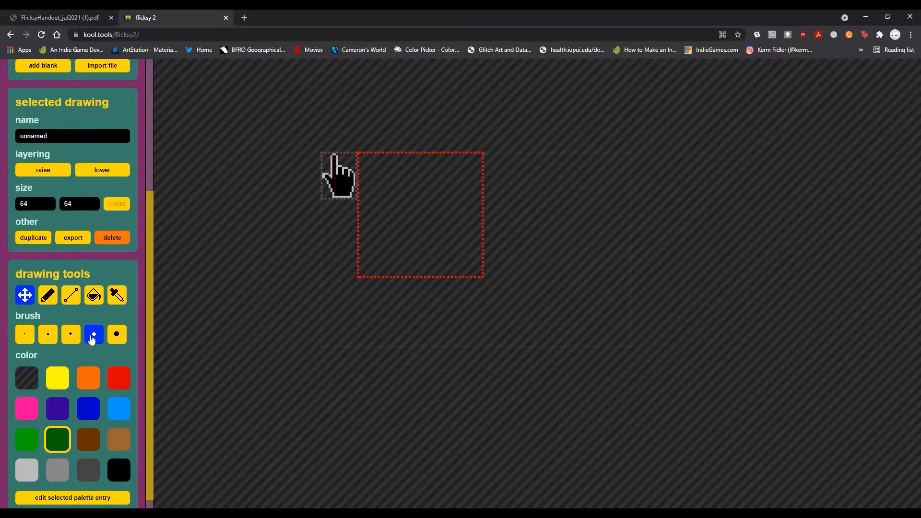
left_click(117, 335)
scroll(79, 163, "up", 1)
double_click(67, 185)
type("Tree")
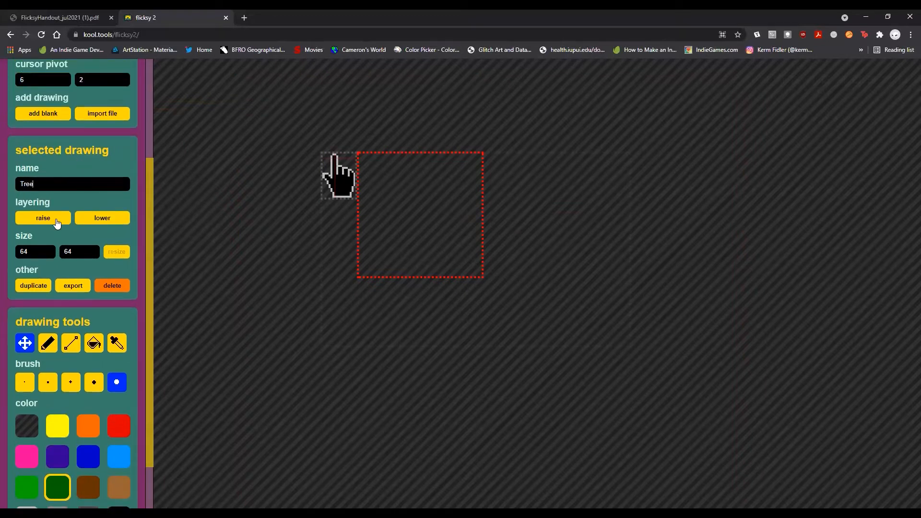
left_click(48, 343)
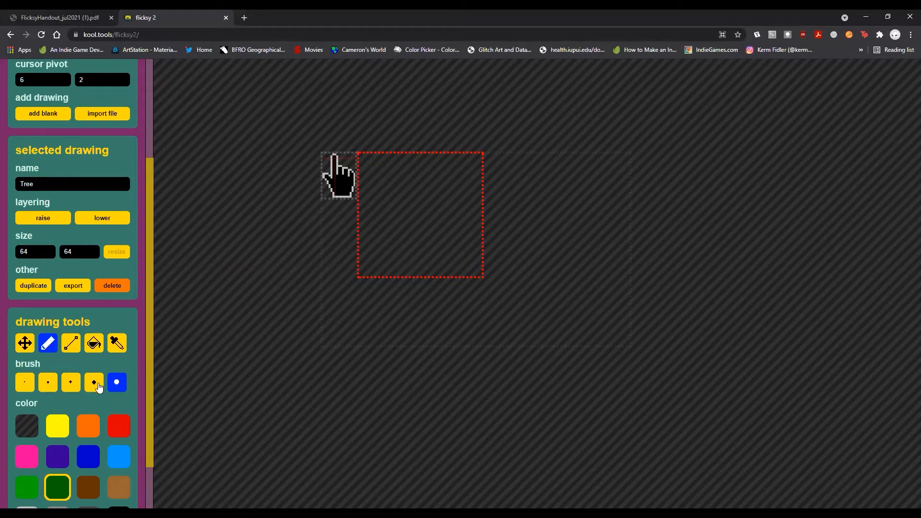
mouse_move(388, 164)
left_mouse_down()
mouse_move(390, 179)
mouse_move(407, 166)
mouse_move(428, 169)
mouse_move(424, 180)
mouse_move(450, 169)
mouse_move(438, 191)
mouse_move(402, 185)
mouse_move(390, 203)
mouse_move(411, 183)
mouse_move(425, 199)
mouse_move(447, 197)
mouse_move(439, 177)
mouse_move(385, 189)
mouse_move(416, 198)
mouse_move(420, 168)
mouse_move(431, 167)
left_mouse_up()
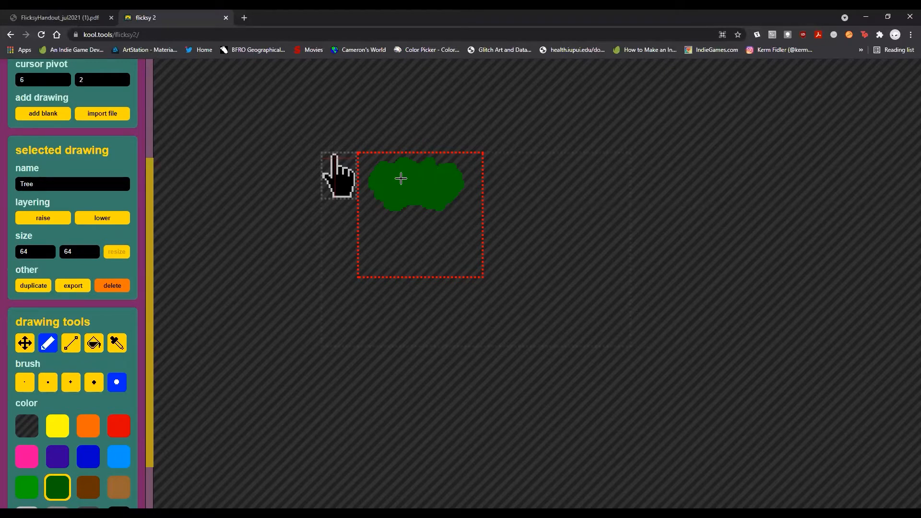
Step: Start the trunk below the crown in light brown with the medium cross-shaped brush, sketching a branch and the trunk's left edge
left_click(77, 384)
left_click(88, 487)
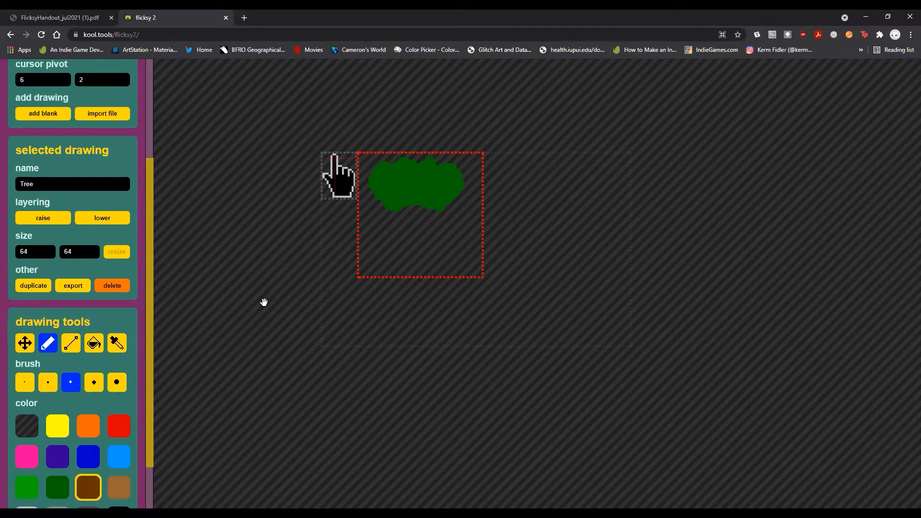
scroll(174, 380, "down", 2)
left_click(124, 489)
scroll(288, 305, "up", 3)
scroll(263, 223, "down", 2)
scroll(265, 235, "up", 1)
left_click_drag(229, 243, 302, 261)
left_click_drag(244, 238, 211, 346)
Step: Erase the branch stroke and the upper part of the trunk's left edge with the transparent colour
left_click(28, 426)
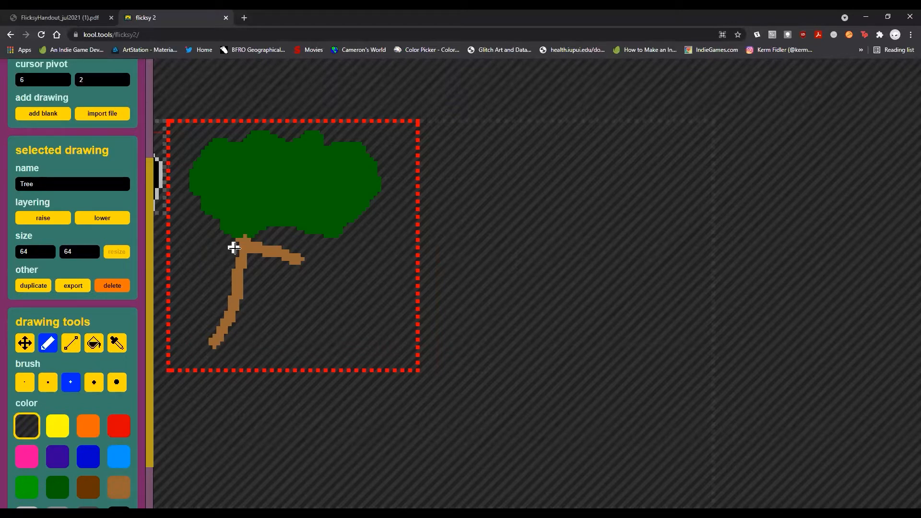
mouse_move(264, 251)
left_mouse_down()
mouse_move(294, 257)
mouse_move(287, 266)
mouse_move(245, 239)
left_mouse_up()
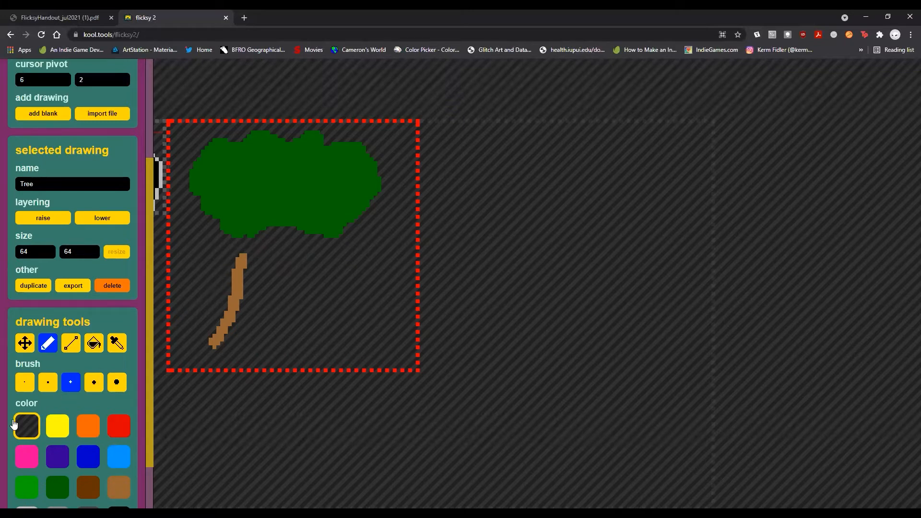
mouse_move(240, 249)
left_mouse_down()
mouse_move(220, 302)
mouse_move(244, 270)
mouse_move(232, 294)
left_mouse_up()
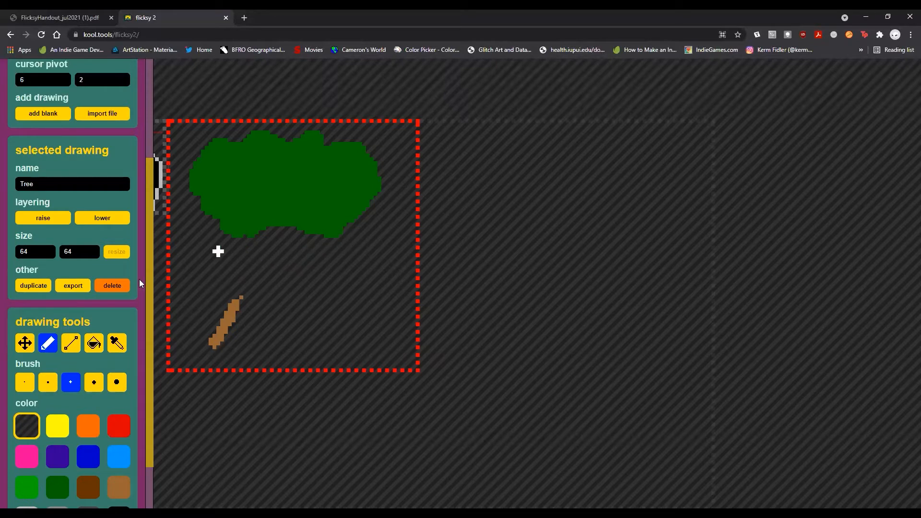
Step: Complete the trunk outline in light brown with both sides running down from the crown and a closed base
left_click(119, 487)
left_click_drag(255, 235, 238, 302)
mouse_move(304, 234)
left_mouse_down()
mouse_move(294, 273)
mouse_move(316, 342)
left_mouse_up()
left_click_drag(211, 351, 310, 350)
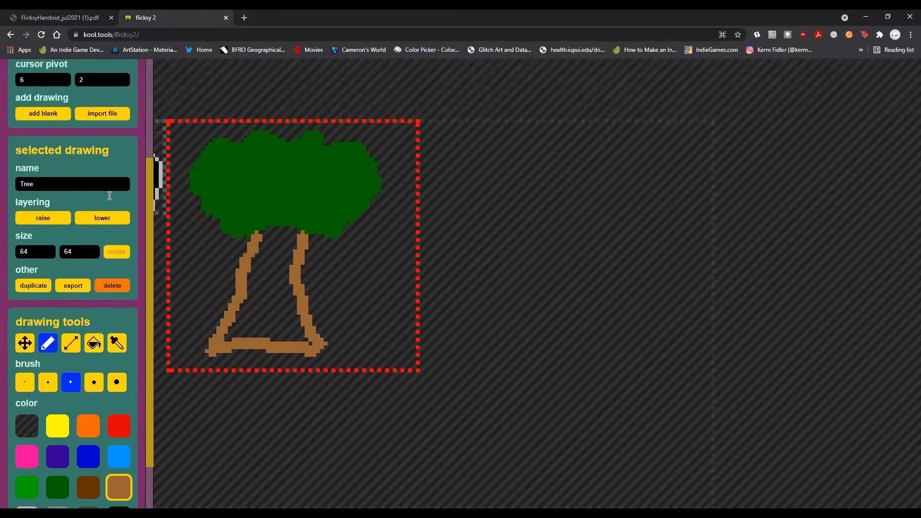
Step: Fill the trunk with light brown and cover the leftover gap near its lower right corner
left_click(94, 343)
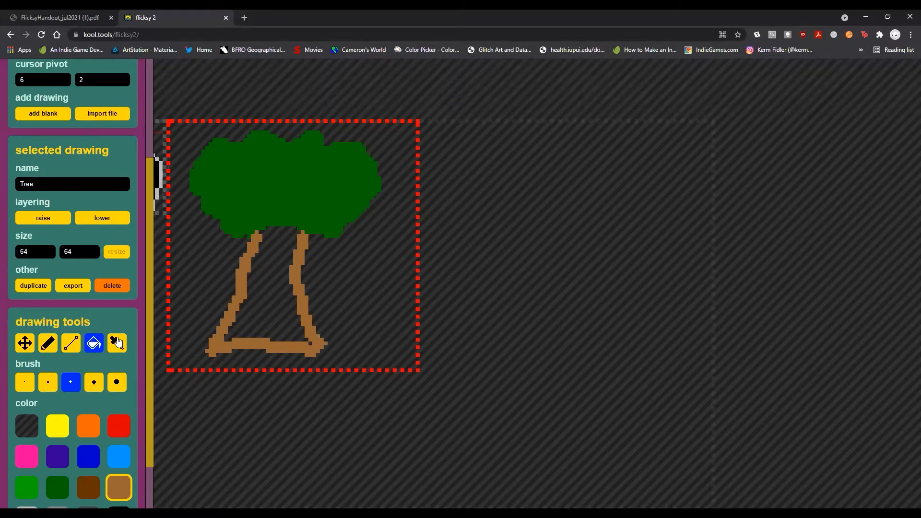
left_click(272, 298)
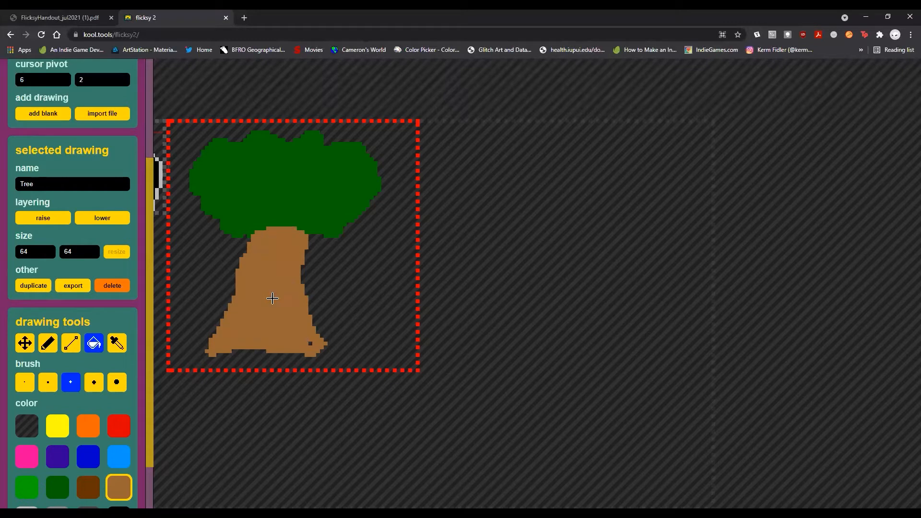
left_click(48, 343)
left_click(310, 344)
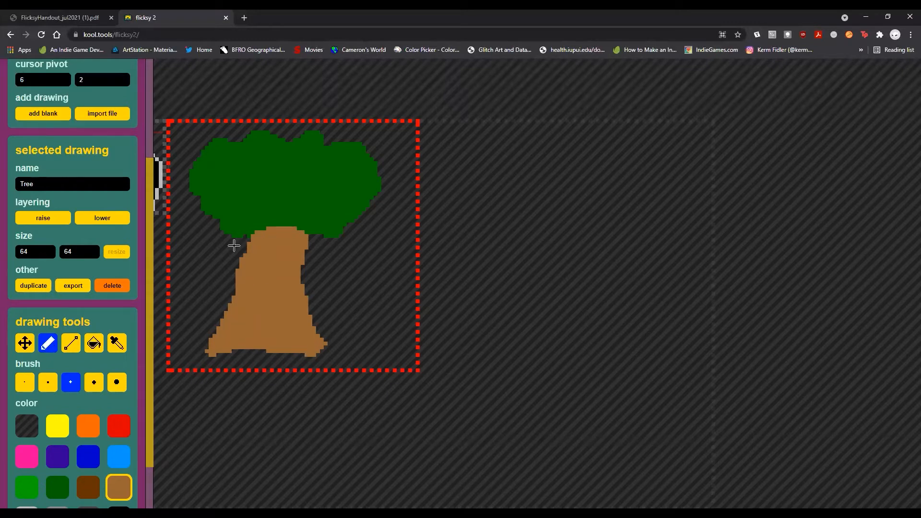
Step: Paint a dark brown knothole on the trunk and round out the crown's lower edges in dark green
left_click(88, 486)
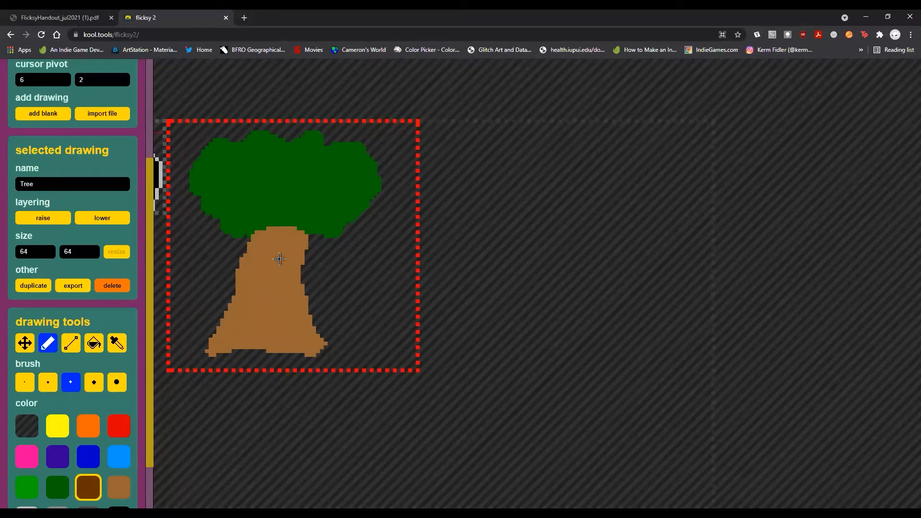
mouse_move(278, 257)
left_mouse_down()
mouse_move(265, 287)
mouse_move(277, 269)
left_mouse_up()
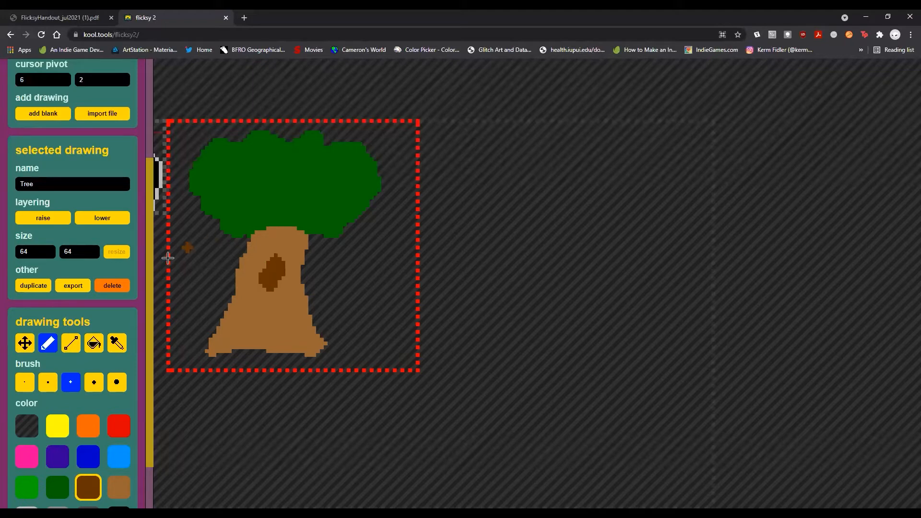
left_click(54, 488)
mouse_move(200, 187)
left_mouse_down()
mouse_move(187, 201)
mouse_move(218, 214)
mouse_move(237, 237)
left_mouse_up()
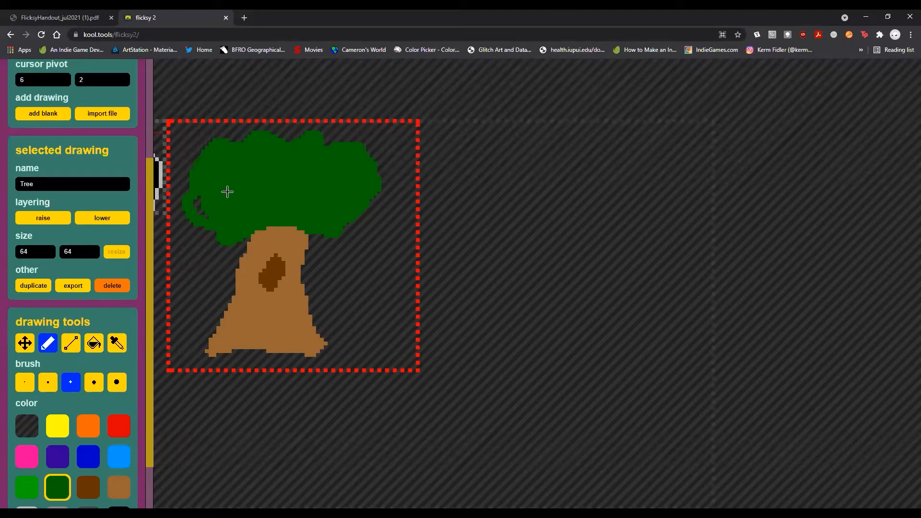
mouse_move(209, 210)
left_mouse_down()
mouse_move(190, 189)
mouse_move(276, 226)
mouse_move(341, 231)
mouse_move(361, 208)
mouse_move(346, 212)
left_mouse_up()
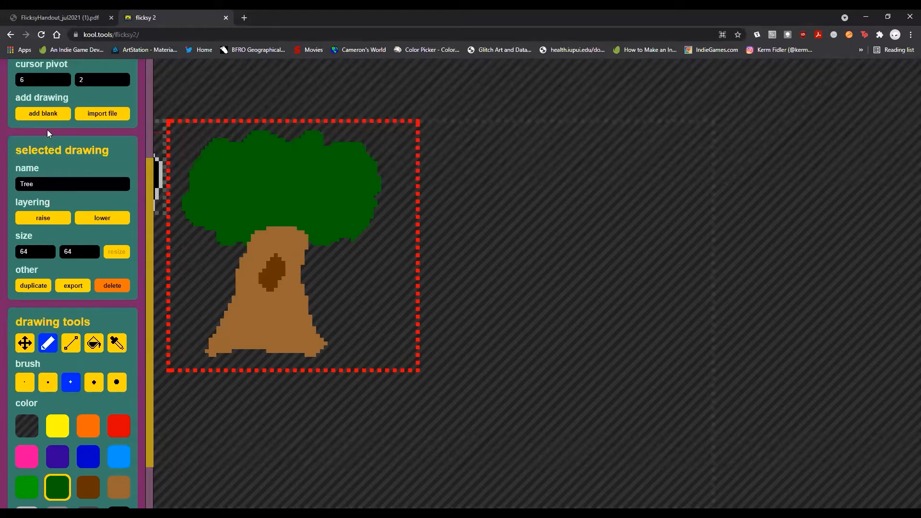
scroll(72, 294, "up", 3)
scroll(72, 294, "down", 1)
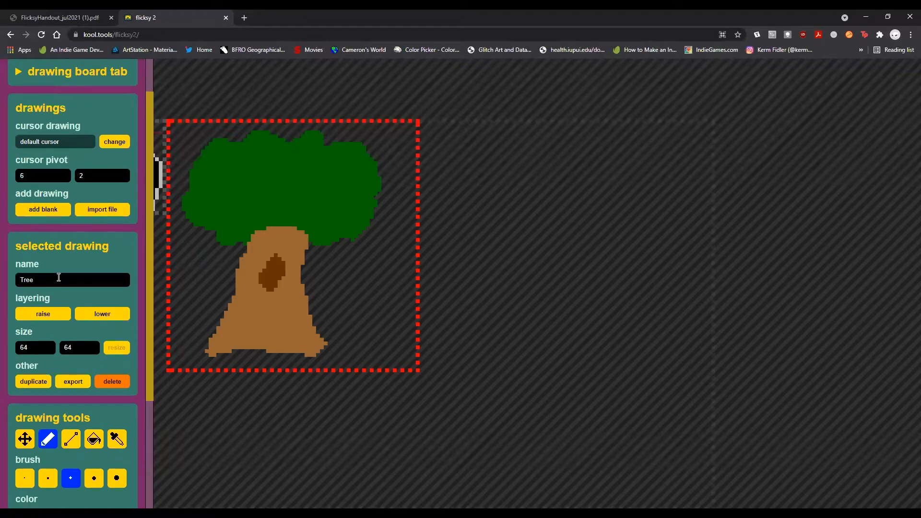
scroll(52, 226, "up", 1)
scroll(50, 223, "down", 4)
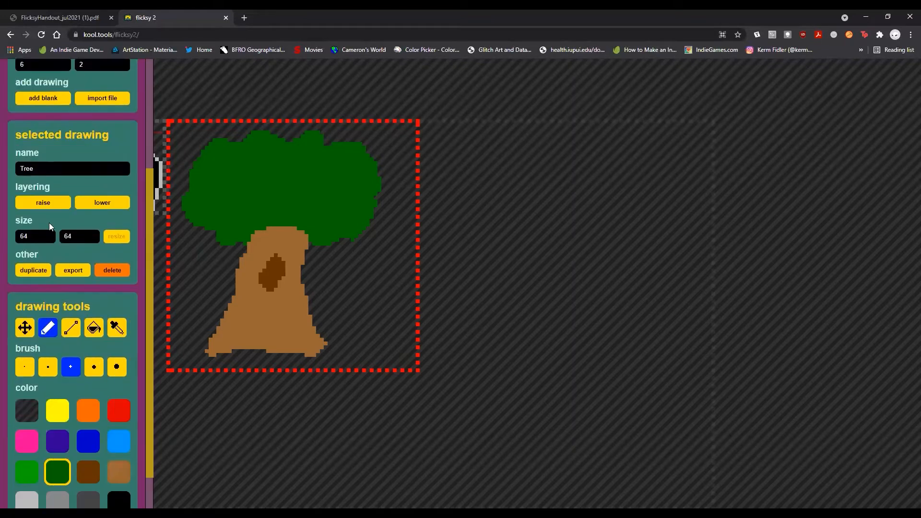
scroll(60, 254, "up", 3)
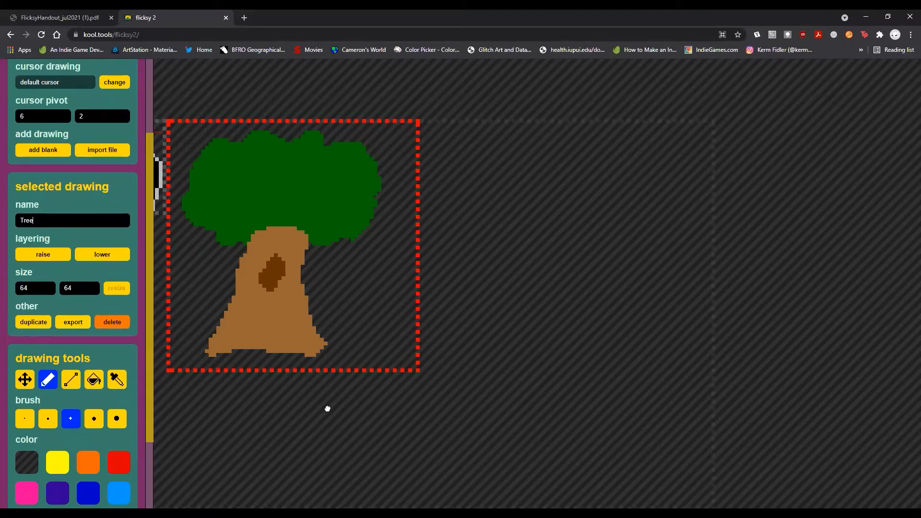
scroll(324, 403, "down", 1)
scroll(93, 87, "up", 4)
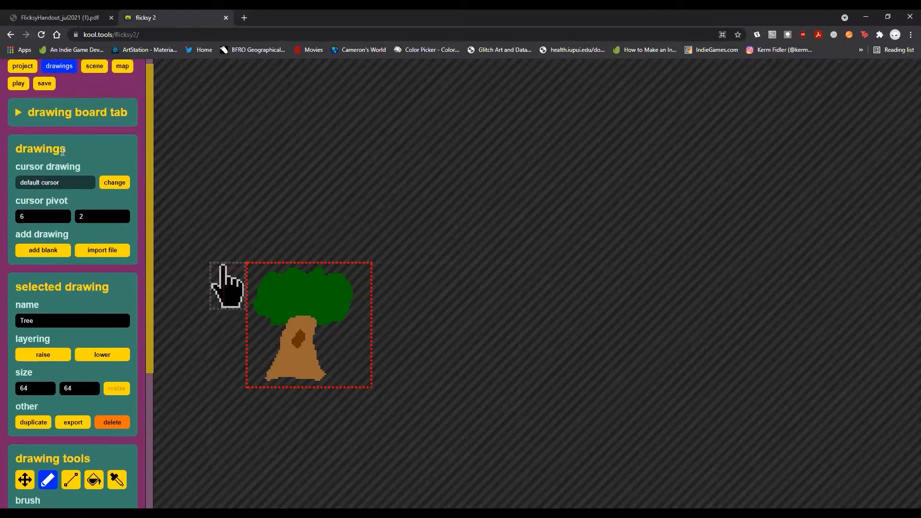
Step: Open the unnamed scene from the scene map and try to rename it Forest
left_click(94, 75)
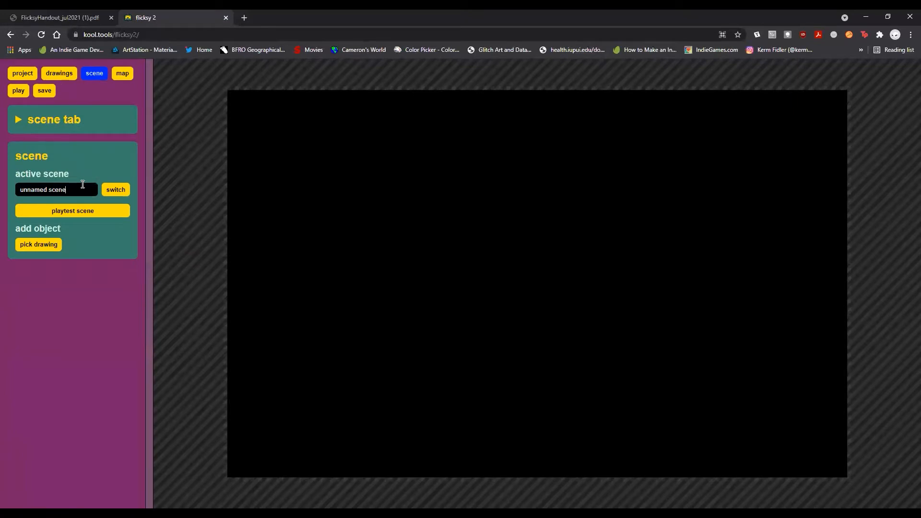
left_click_drag(82, 184, 18, 191)
left_click(122, 74)
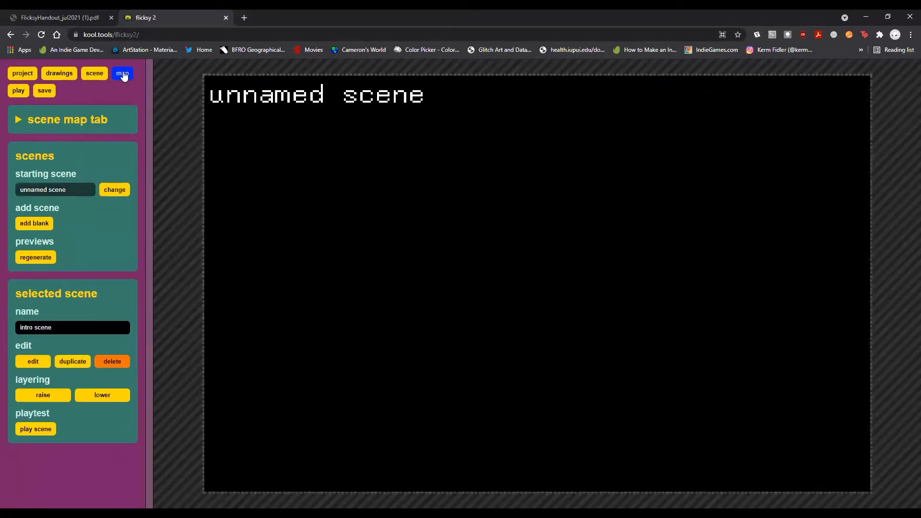
scroll(272, 176, "down", 1)
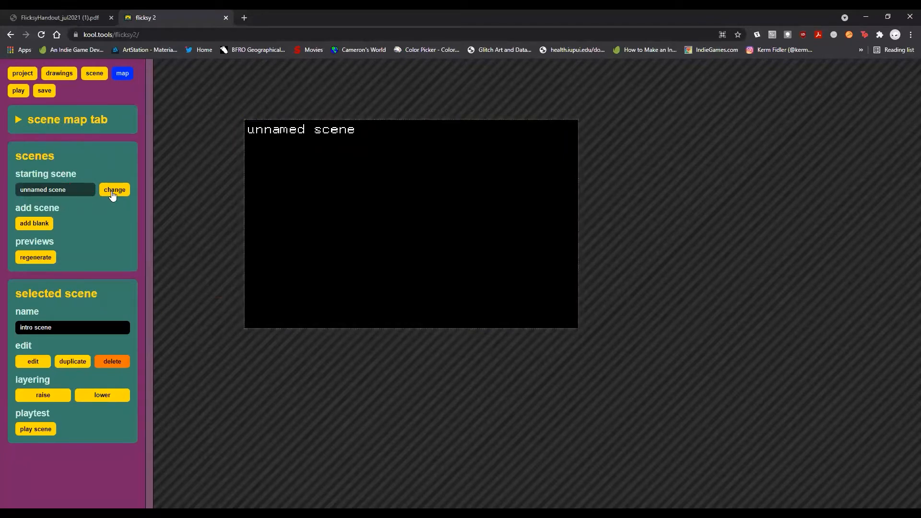
double_click(306, 161)
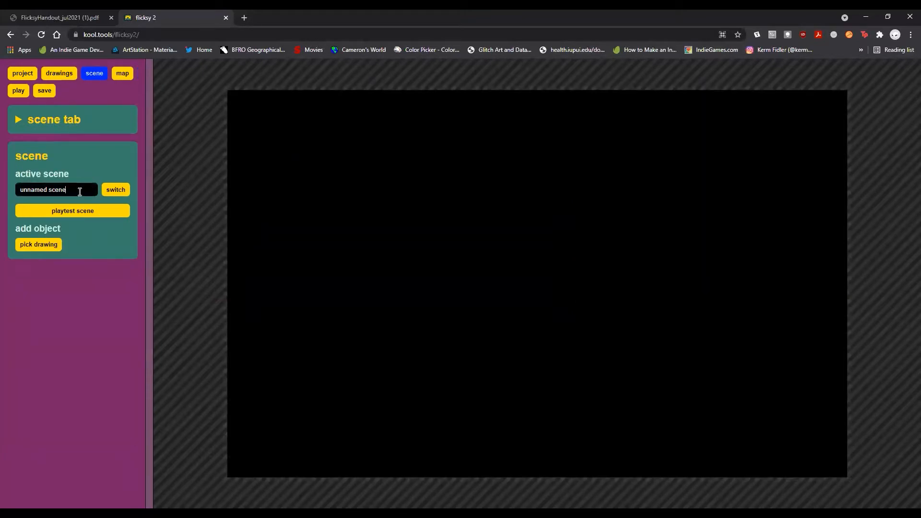
left_click_drag(80, 192, 3, 196)
type("Forest")
Step: Add the Tree drawing to the scene as an object and position it in the lower middle
left_click(46, 245)
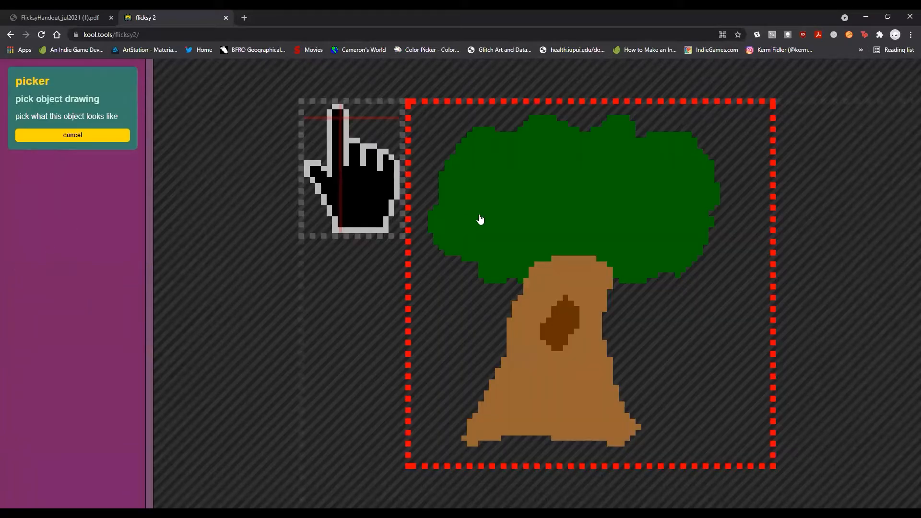
left_click(512, 223)
left_click_drag(341, 198, 544, 331)
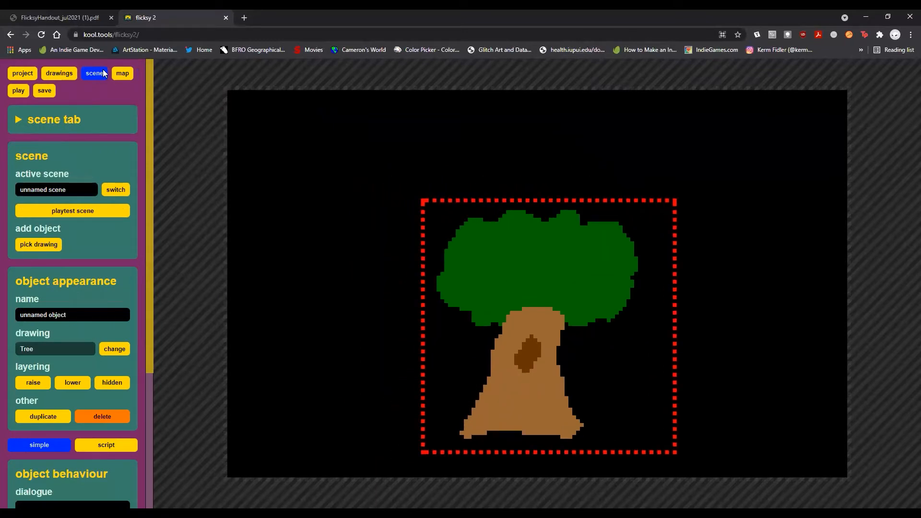
Step: Try to rename the selected scene intro scene and add a blank scene to the scene map
left_click(128, 76)
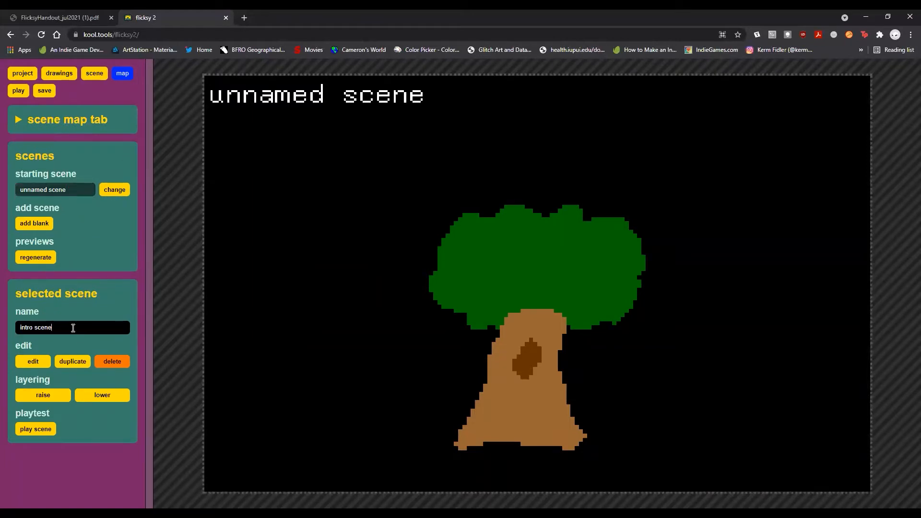
scroll(361, 298, "down", 3)
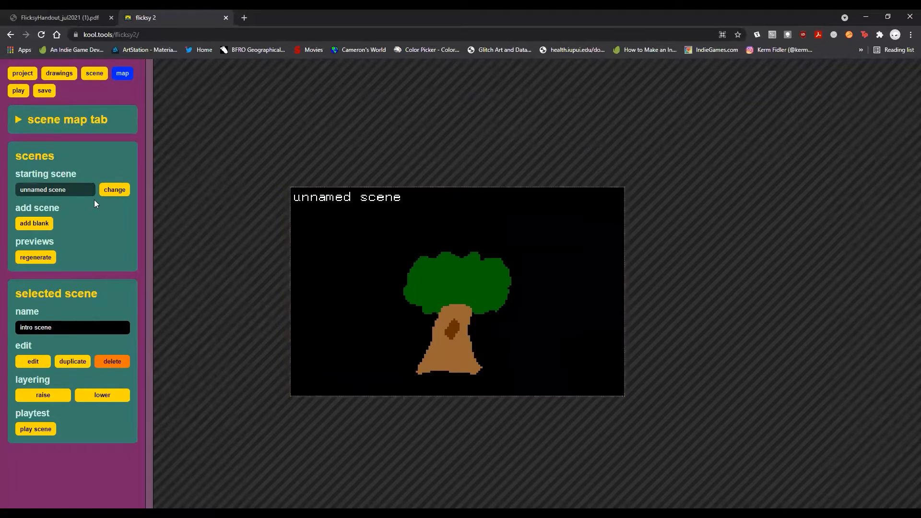
left_click(47, 226)
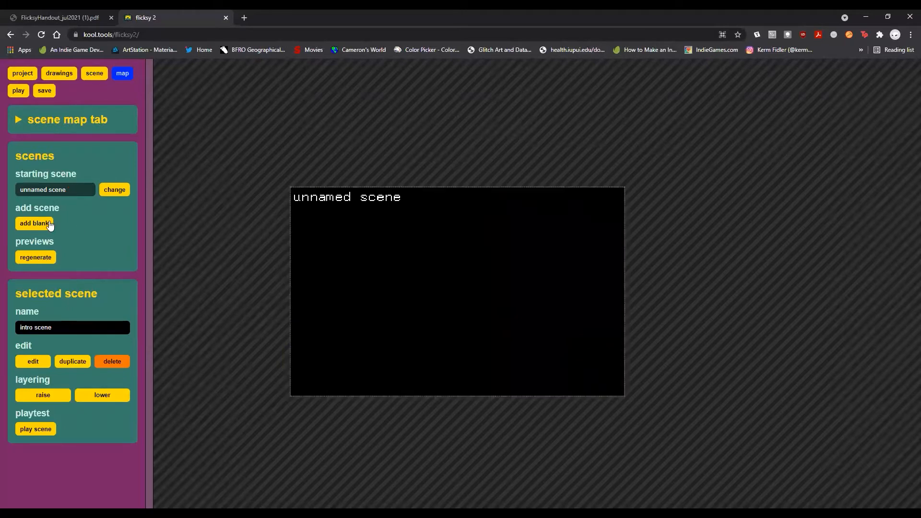
Step: Cancel switching the active scene and open the new blank scene from the scene map
left_click(94, 75)
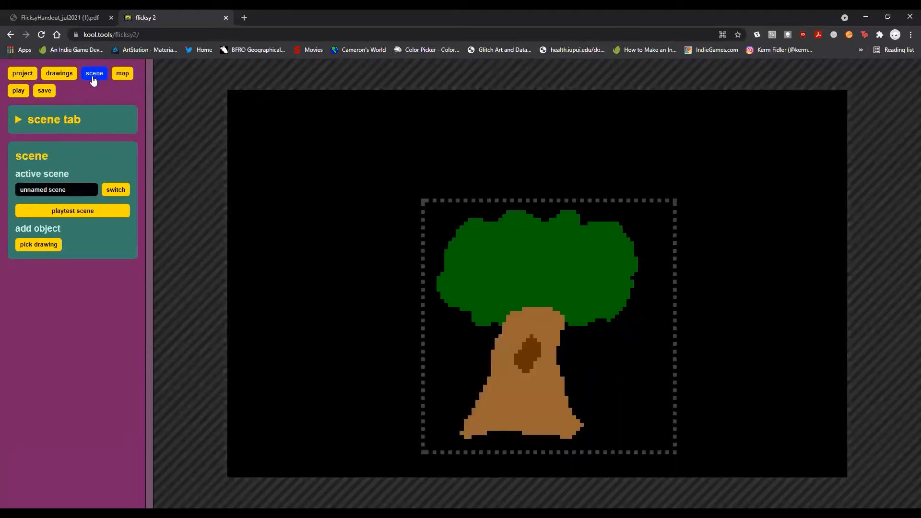
left_click(103, 191)
left_click(95, 141)
left_click(122, 74)
scroll(357, 158, "down", 5)
double_click(342, 159)
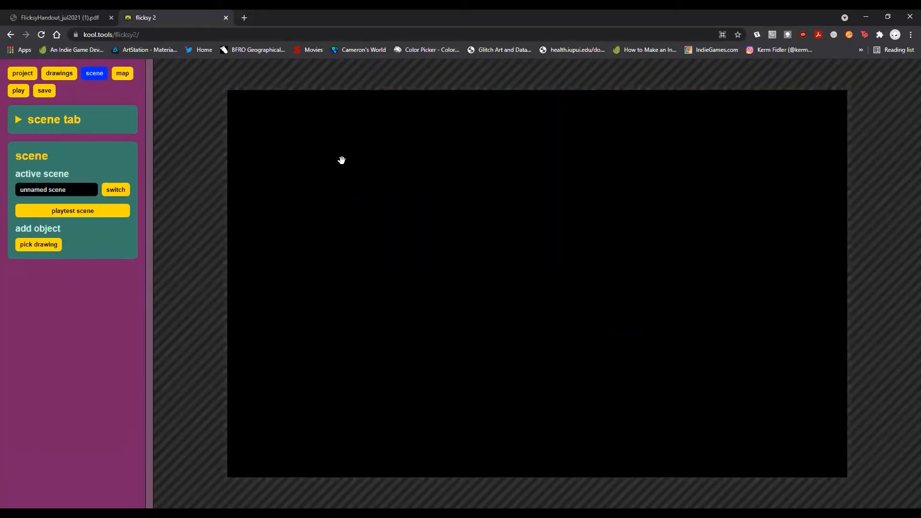
Step: Check the scene map, start a playtest of the game, and return to the scene map
left_click(122, 73)
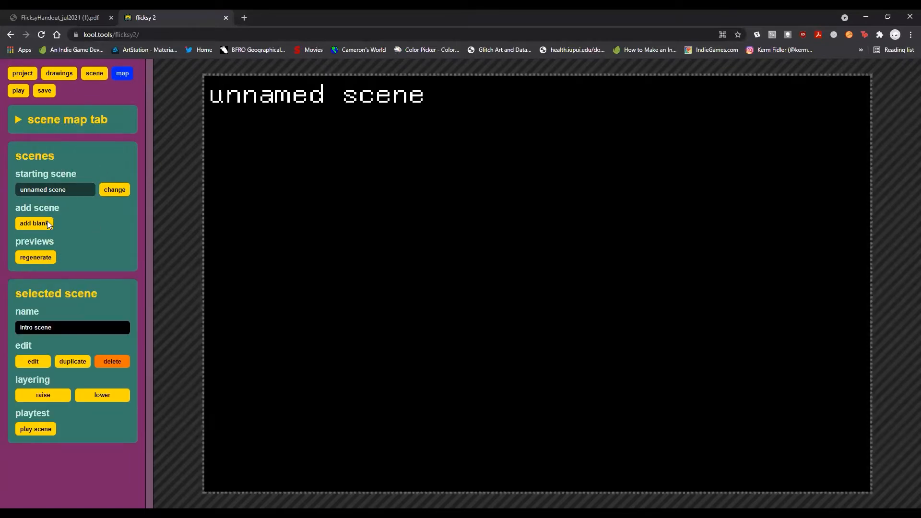
scroll(510, 232, "down", 5)
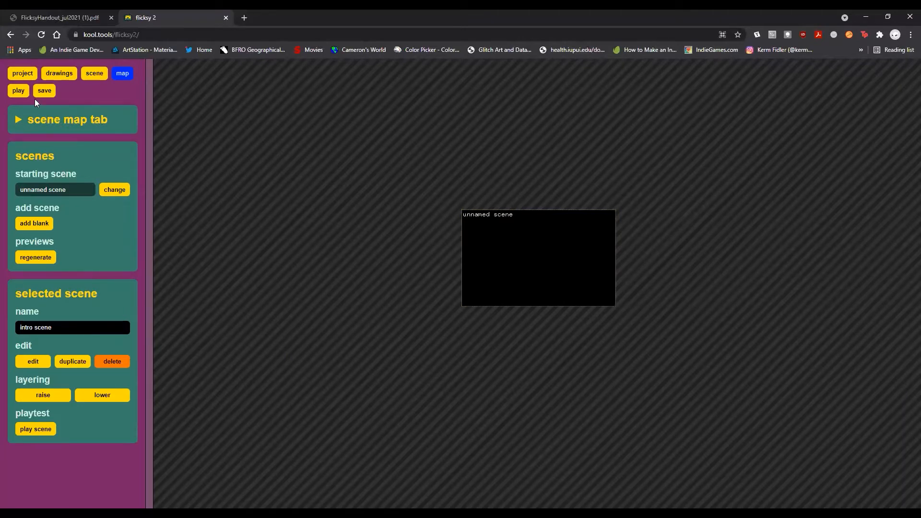
left_click(19, 91)
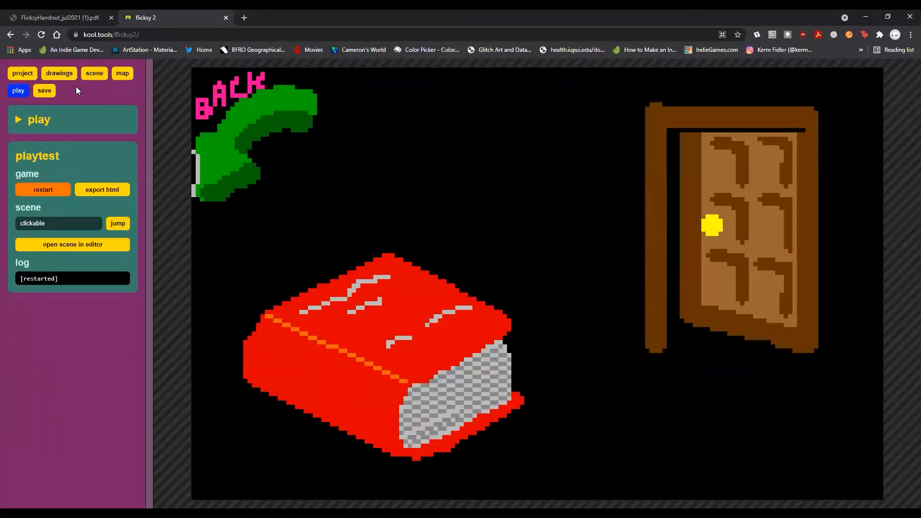
left_click(122, 75)
scroll(401, 208, "down", 2)
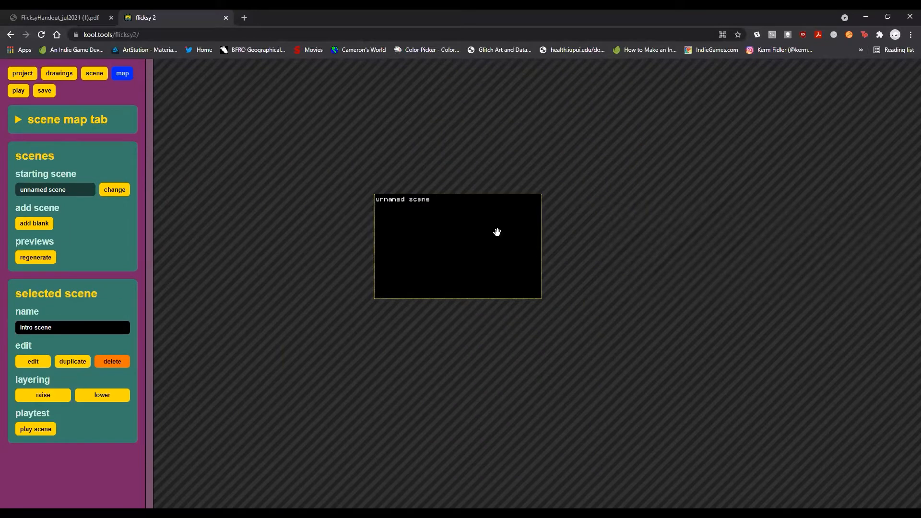
scroll(497, 232, "up", 2)
scroll(485, 230, "down", 1)
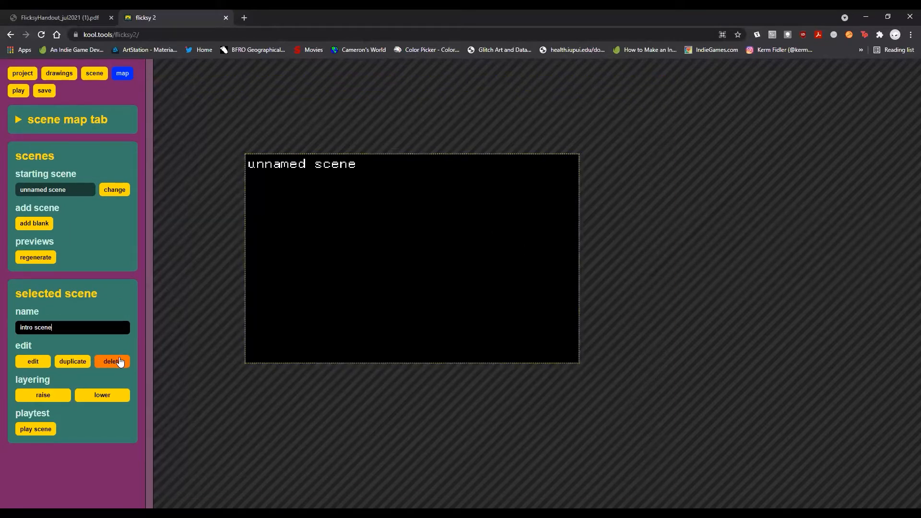
Step: Clear the name of the selected scene and open the blank scene for editing
left_click_drag(85, 325, 15, 330)
type("d")
right_click(415, 256)
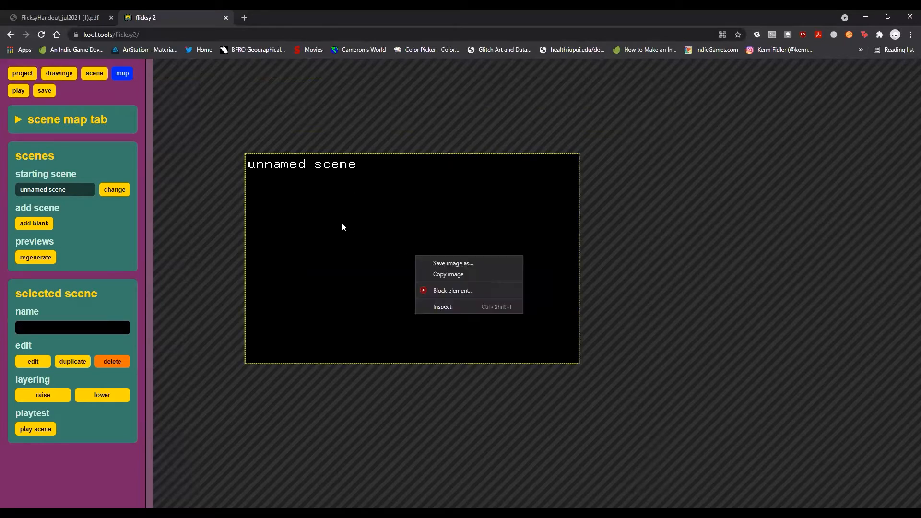
left_click(304, 175)
double_click(298, 166)
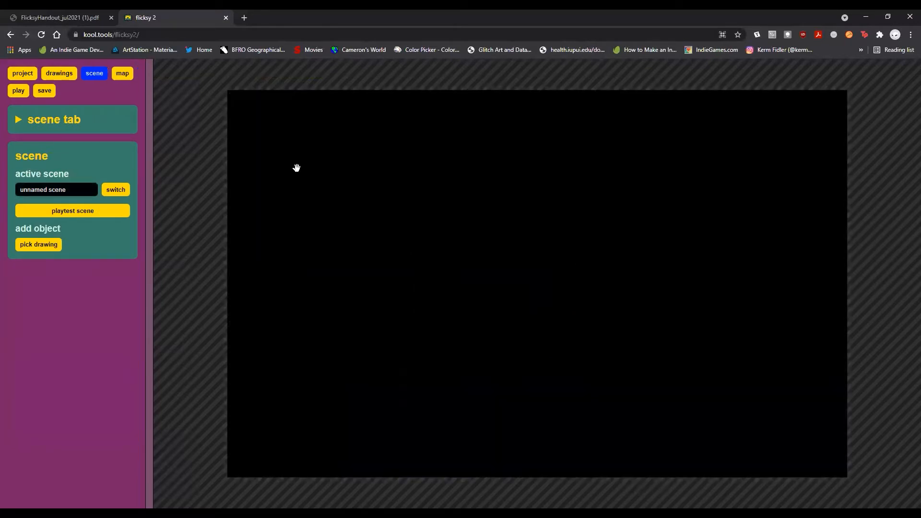
Step: Try to rename the active scene and reselect it with the scene picker
triple_click(60, 187)
left_click(108, 188)
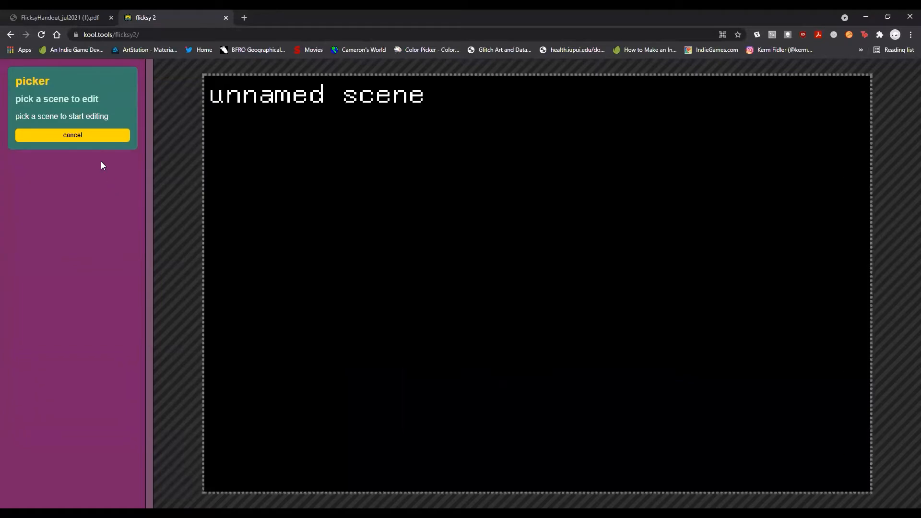
left_click(347, 125)
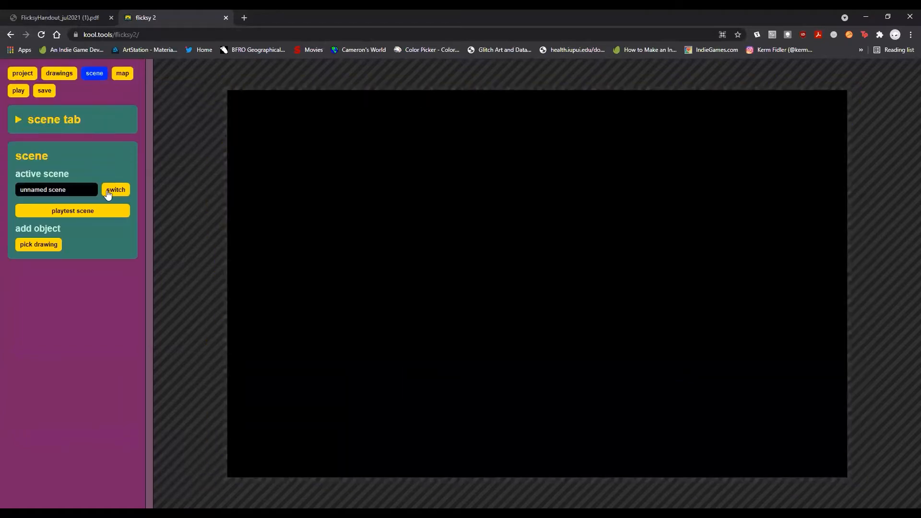
left_click_drag(76, 188, 1, 185)
type("F")
left_click(106, 190)
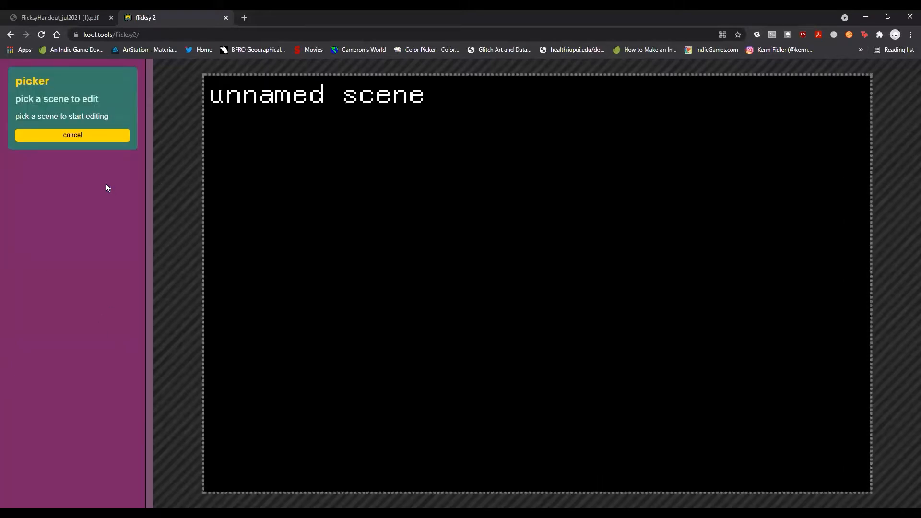
left_click(89, 138)
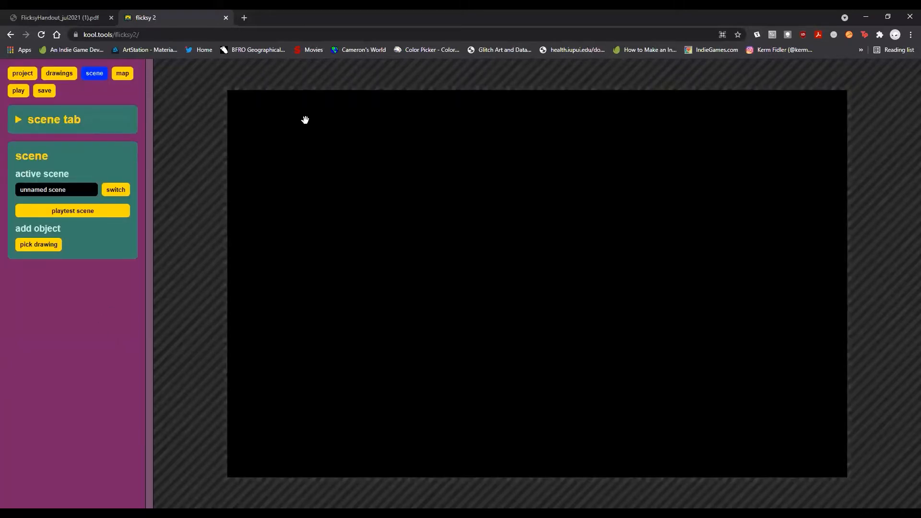
Step: Toggle double resolution for scenes and read the scene map's getting started instructions
left_click(23, 73)
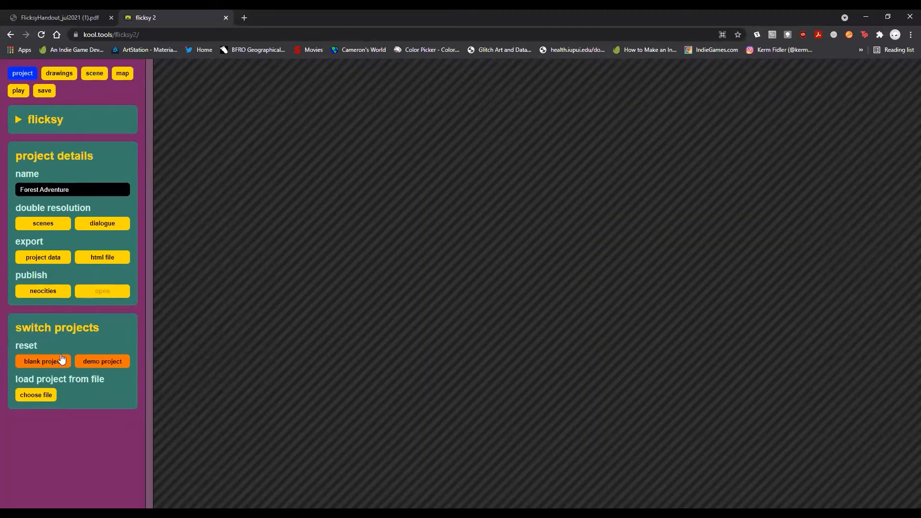
left_click(55, 222)
left_click(122, 73)
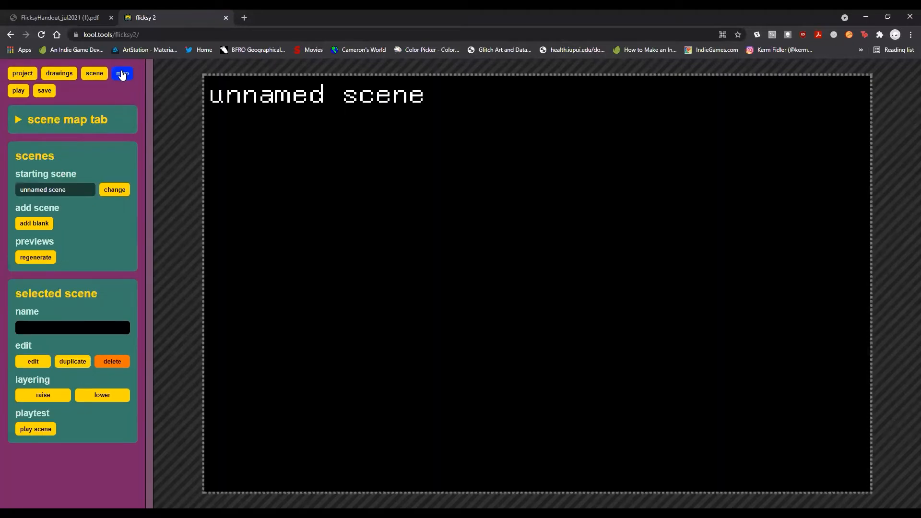
scroll(216, 180, "down", 2)
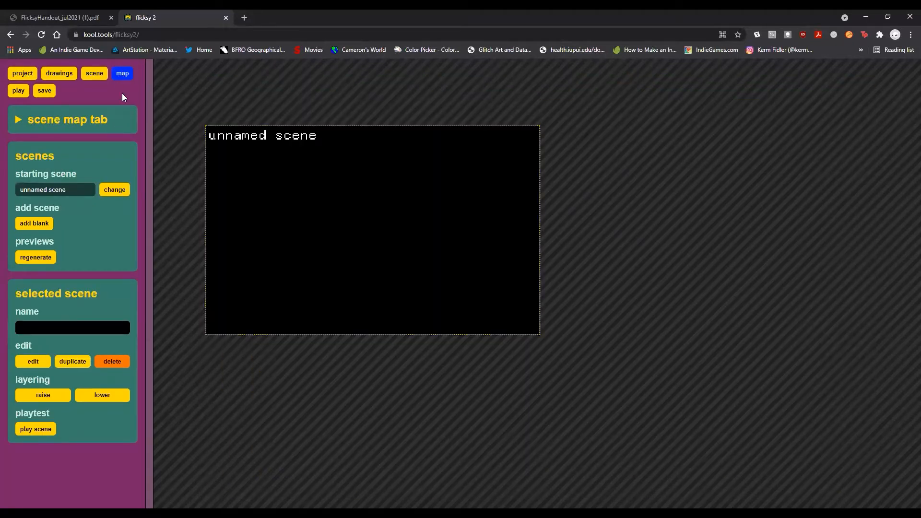
left_click(62, 120)
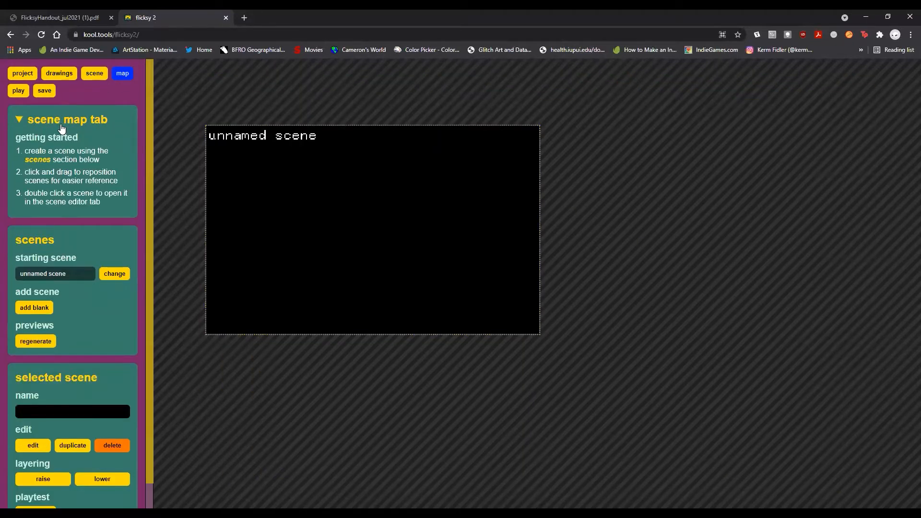
left_click(62, 121)
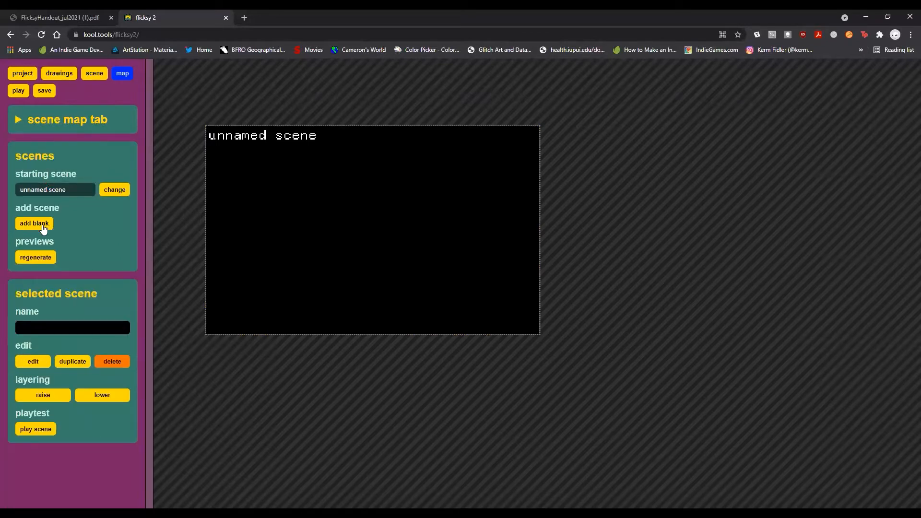
Step: Pick the unnamed scene as the starting scene and open it for editing
left_click(115, 189)
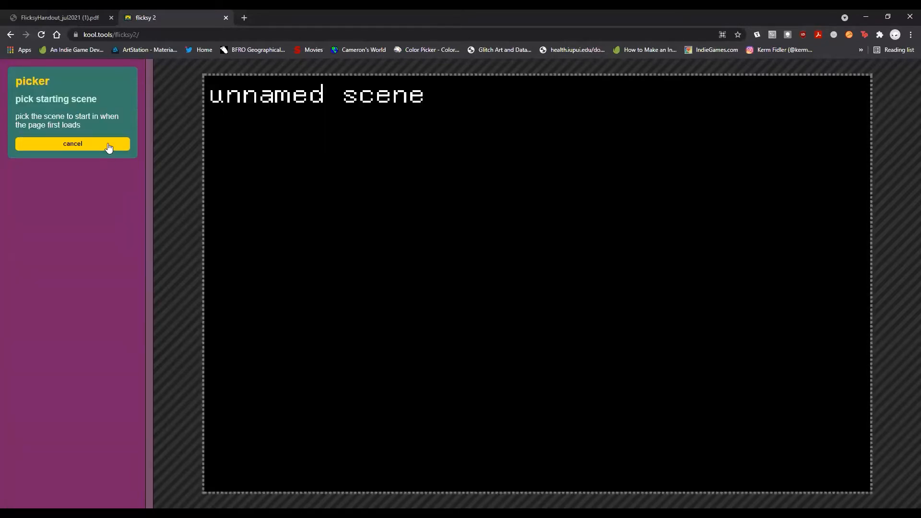
left_click(301, 137)
double_click(300, 137)
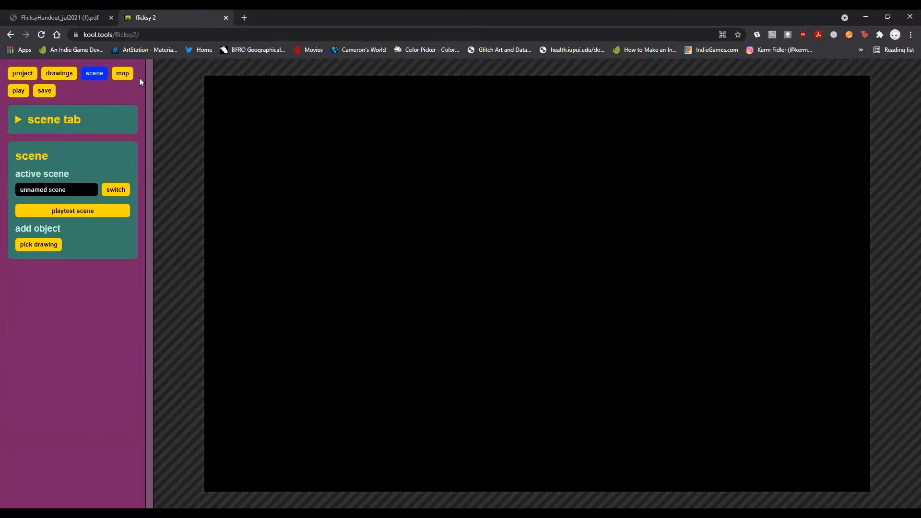
Step: Enter Forest as the selected scene's name on the scene map and pick the blank scene as the starting scene
left_click(123, 73)
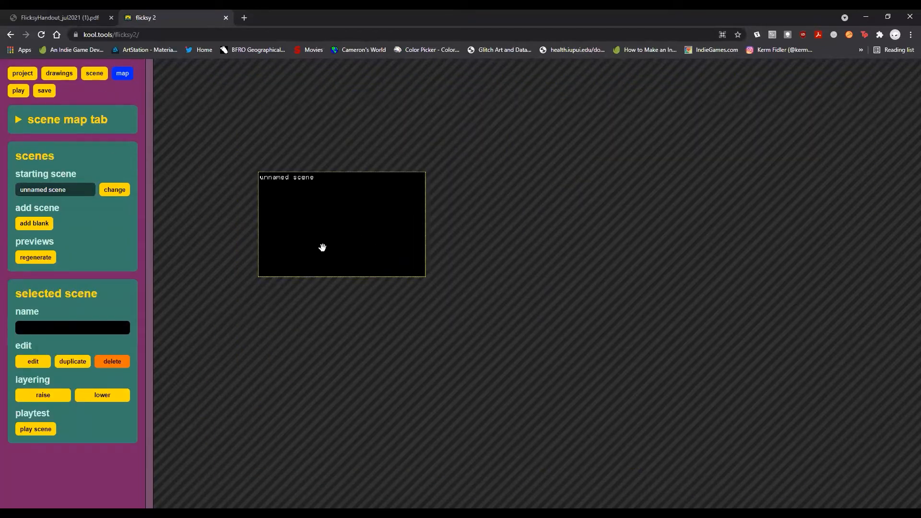
left_click(92, 331)
left_click(115, 191)
left_click(283, 94)
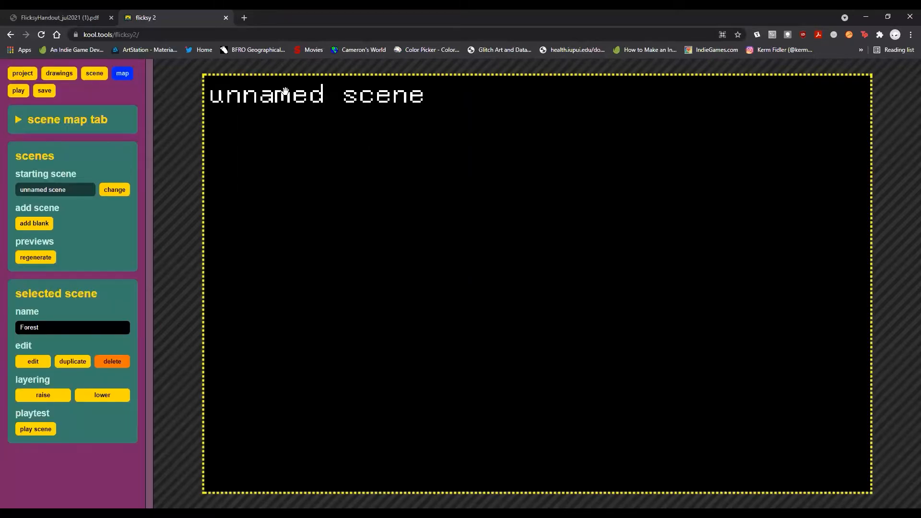
left_click(283, 93)
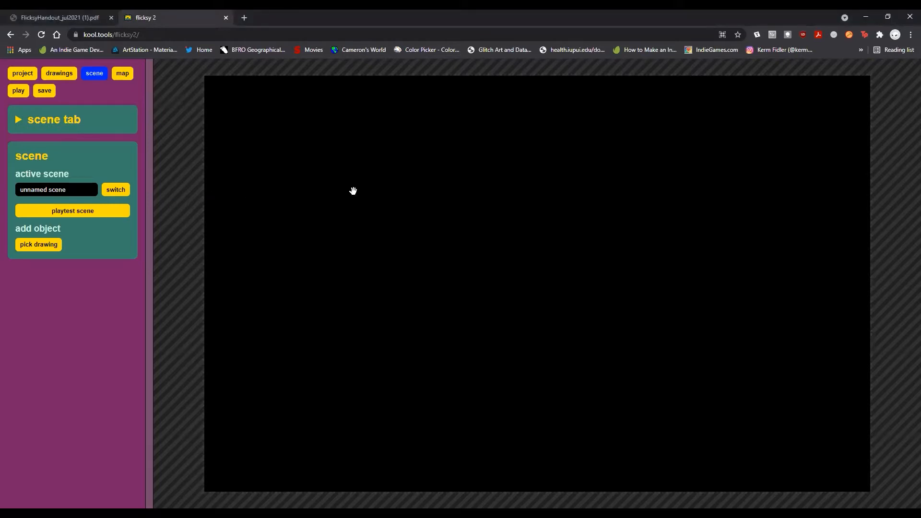
left_click_drag(304, 120, 247, 120)
scroll(345, 144, "down", 5)
left_click(122, 73)
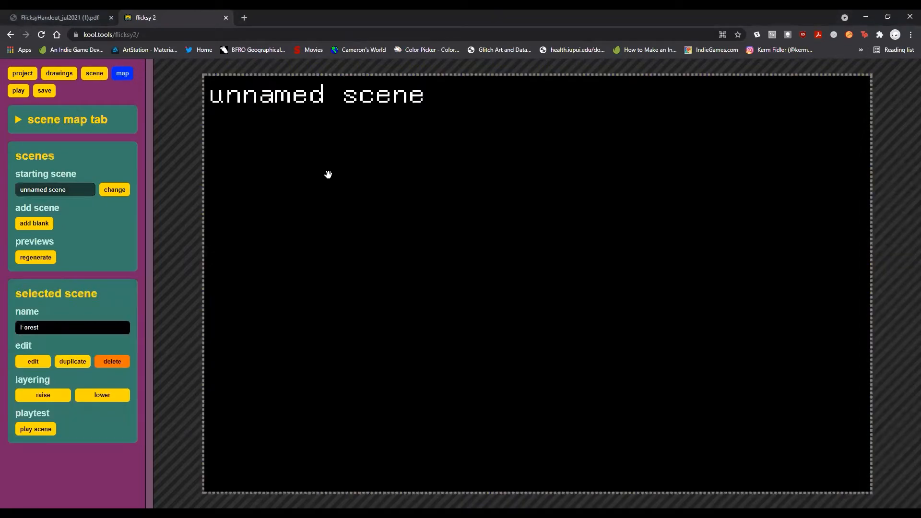
scroll(411, 195, "down", 5)
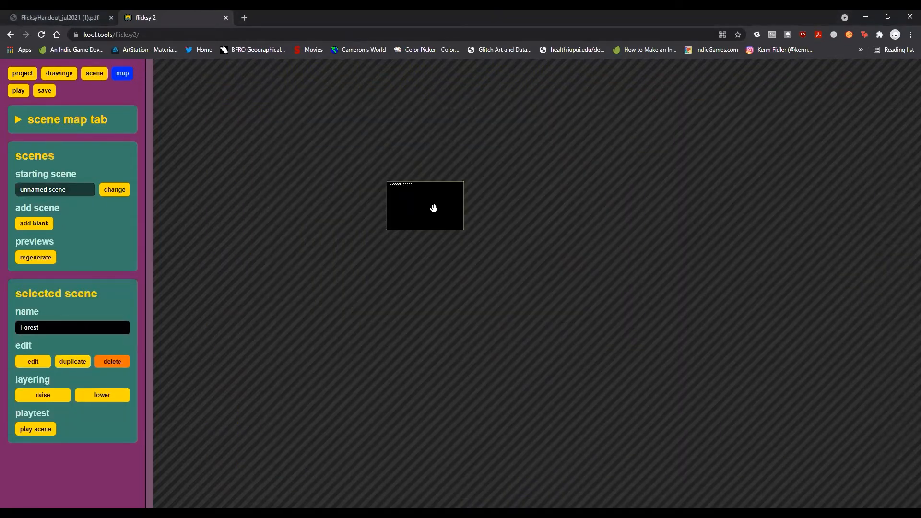
scroll(408, 197, "up", 3)
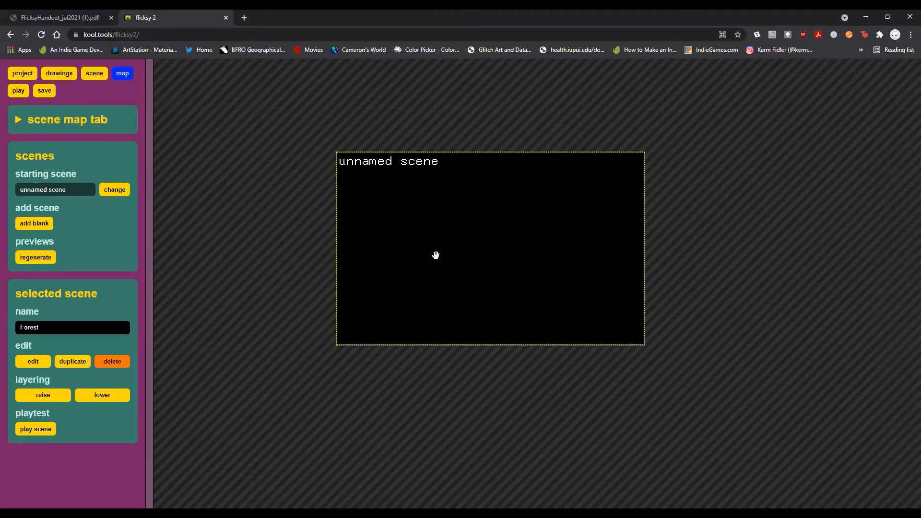
Step: Open the editor afresh in a new browser tab at kool.tools/flicksy2/ and close the old editor tab
left_click(148, 38)
key("ctrl+c")
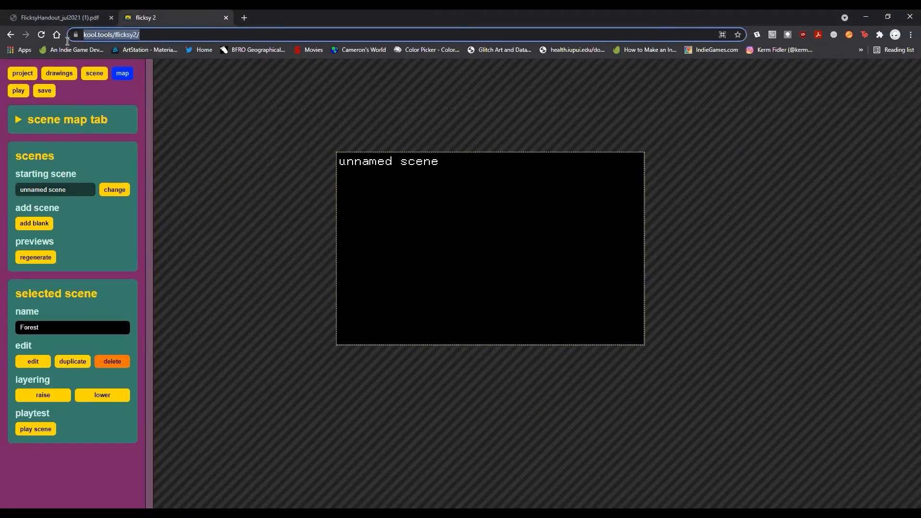
key("ctrl+t")
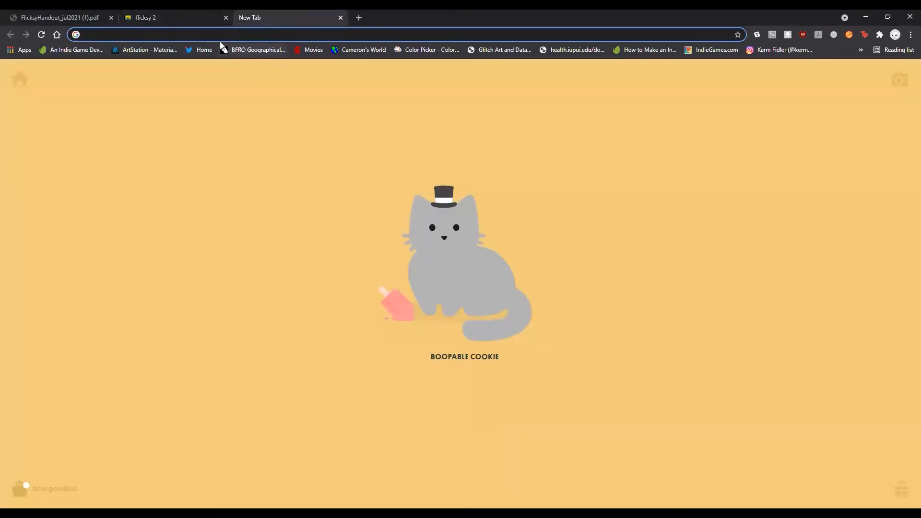
key("ctrl+v")
key("Return")
left_click(170, 18)
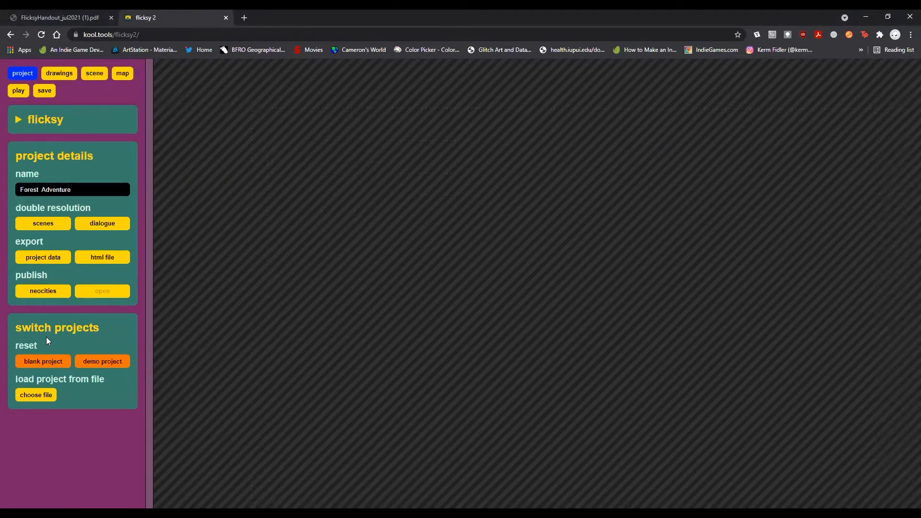
Step: Reset to a blank project and replace the project's name
left_click(28, 363)
left_click_drag(78, 188, 0, 190)
type("f")
Step: Open the blank project's unnamed scene from the scene map and rename it Start
left_click(121, 78)
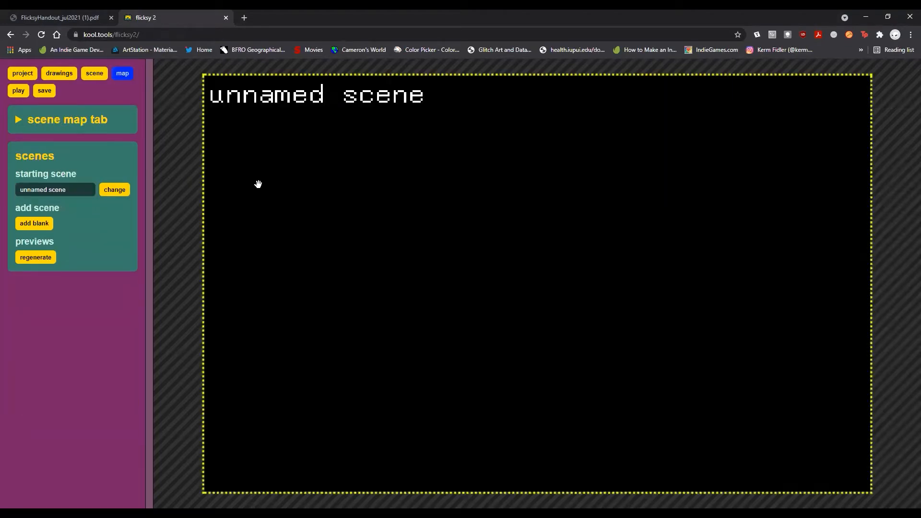
scroll(257, 182, "down", 3)
left_click(254, 185)
left_click(29, 362)
triple_click(24, 193)
type("Start")
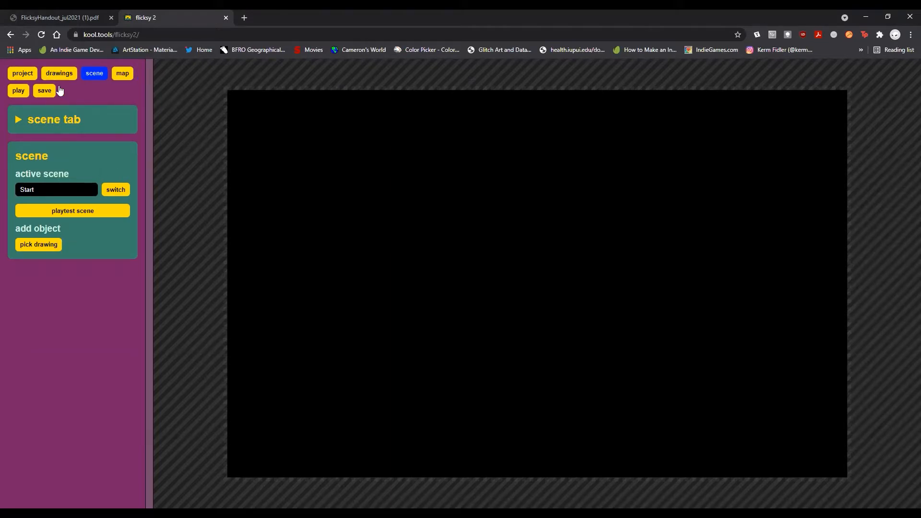
Step: Add a blank scene to the scene map and place it beside the first scene
left_click(122, 73)
scroll(269, 154, "down", 2)
scroll(267, 214, "up", 1)
left_click_drag(274, 215, 278, 308)
scroll(293, 281, "up", 2)
scroll(293, 281, "down", 2)
left_click_drag(300, 266, 633, 209)
left_click(40, 224)
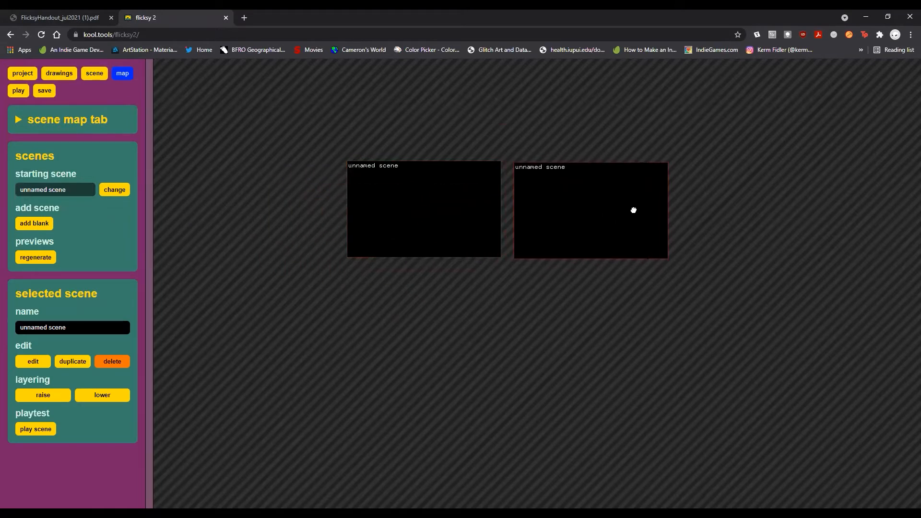
Step: Move the two unnamed scenes closer together on the map and rename the first one Forest
left_click_drag(487, 200, 414, 200)
left_click_drag(577, 197, 496, 193)
left_click(351, 176)
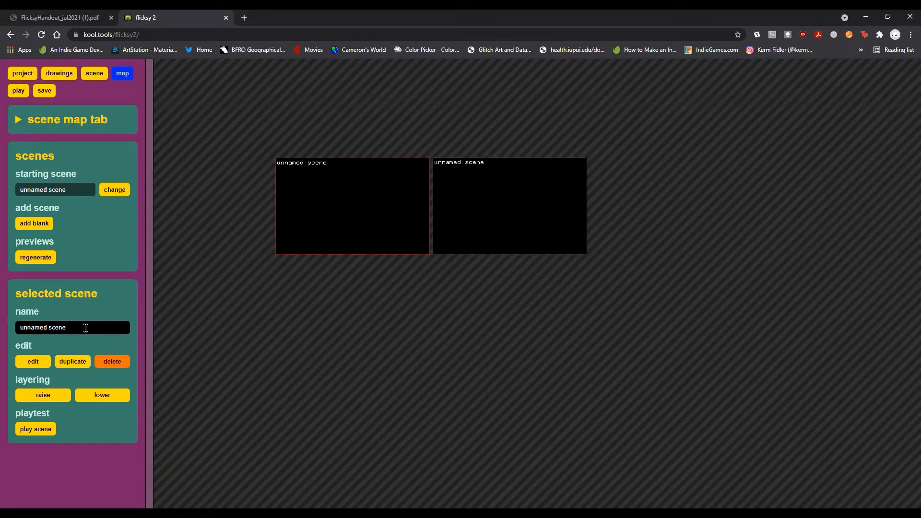
left_click_drag(86, 327, 7, 323)
type("F")
Step: Reposition the Forest scene slightly on the map and open it in the scene editor
left_click(526, 230)
left_click(304, 203)
mouse_move(331, 189)
left_mouse_down()
mouse_move(314, 265)
mouse_move(325, 197)
left_mouse_up()
double_click(318, 192)
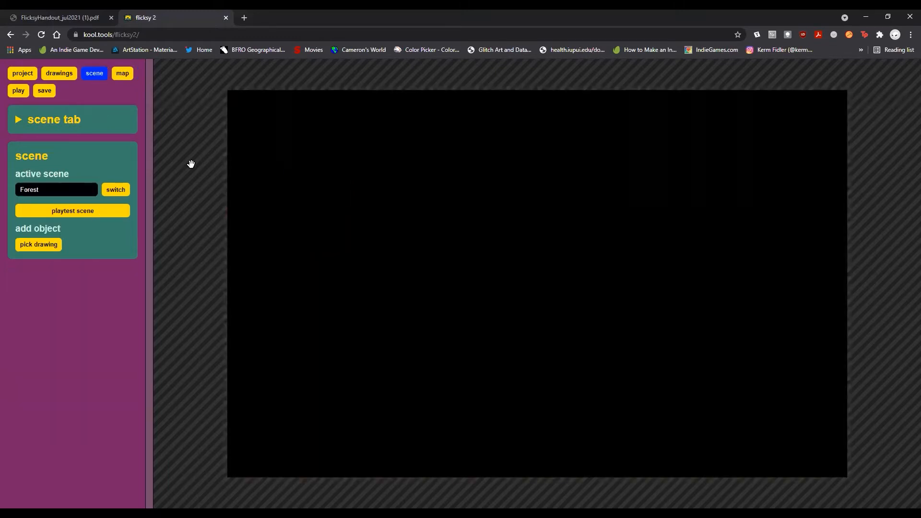
Step: Return to the scene map, rename the remaining unnamed scene Tree and open it for editing
left_click(123, 74)
scroll(313, 223, "down", 3)
left_click(494, 228)
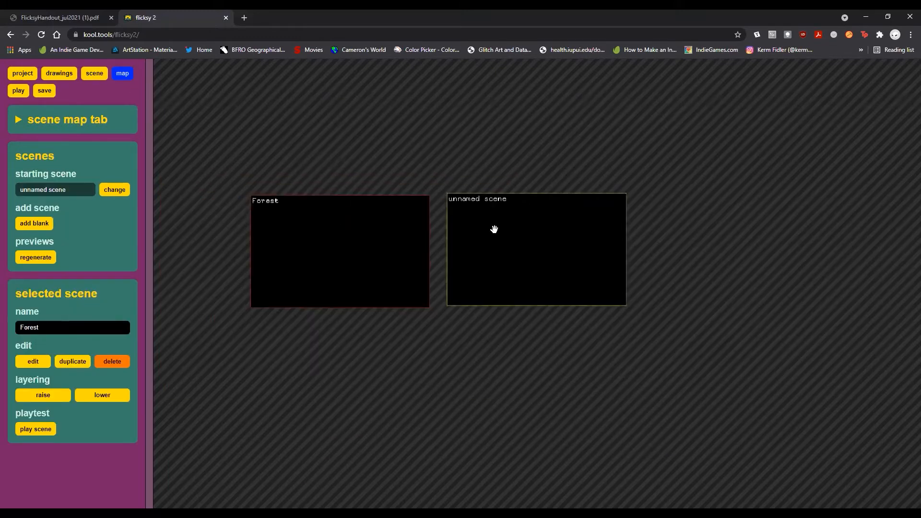
left_click_drag(81, 328, 1, 327)
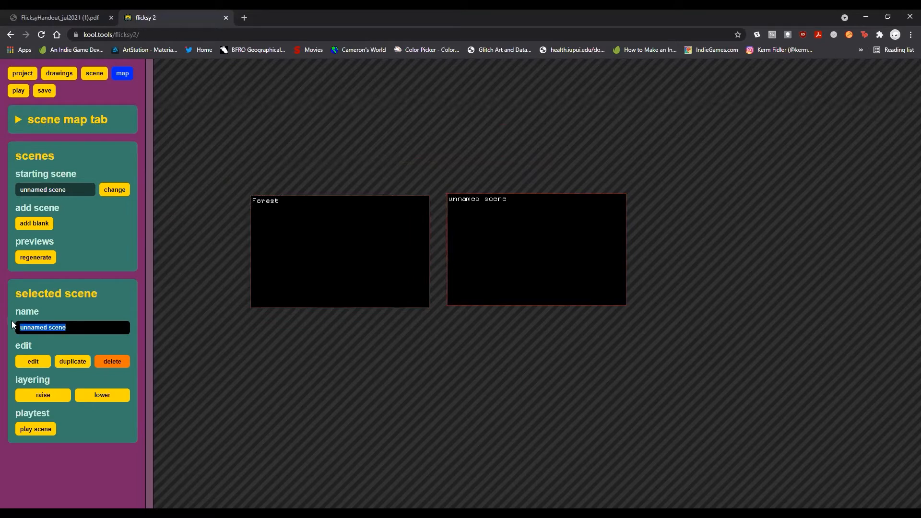
type("Tree")
left_click(31, 366)
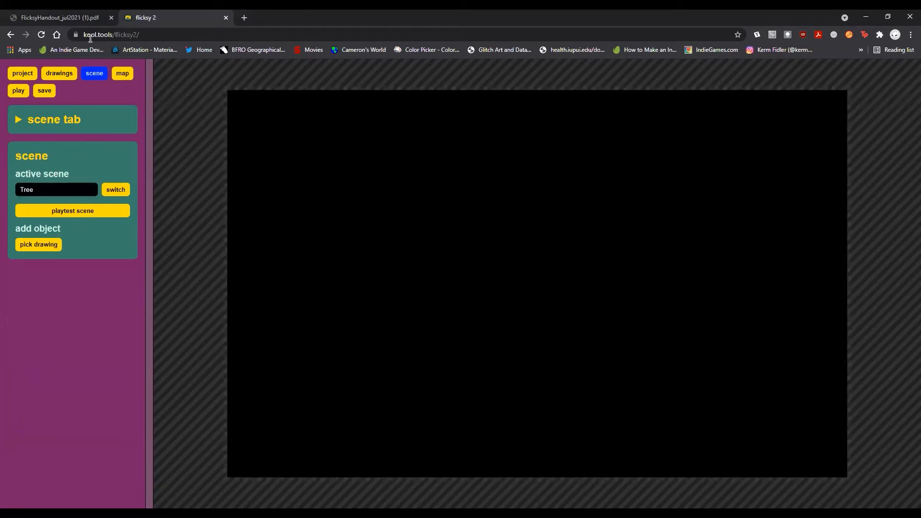
Step: Open the drawing board for the project
left_click(58, 77)
scroll(459, 198, "down", 4)
mouse_move(557, 239)
left_mouse_down()
mouse_move(250, 225)
mouse_move(399, 214)
left_mouse_up()
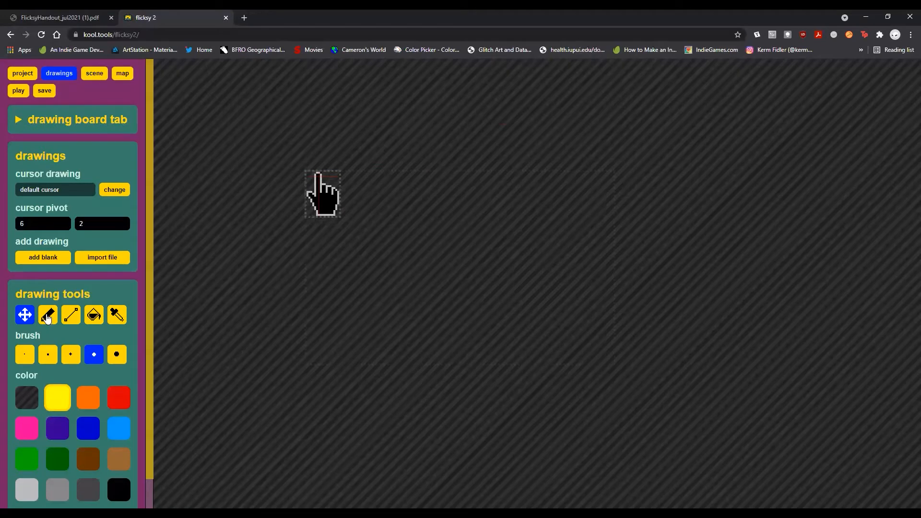
left_click(51, 257)
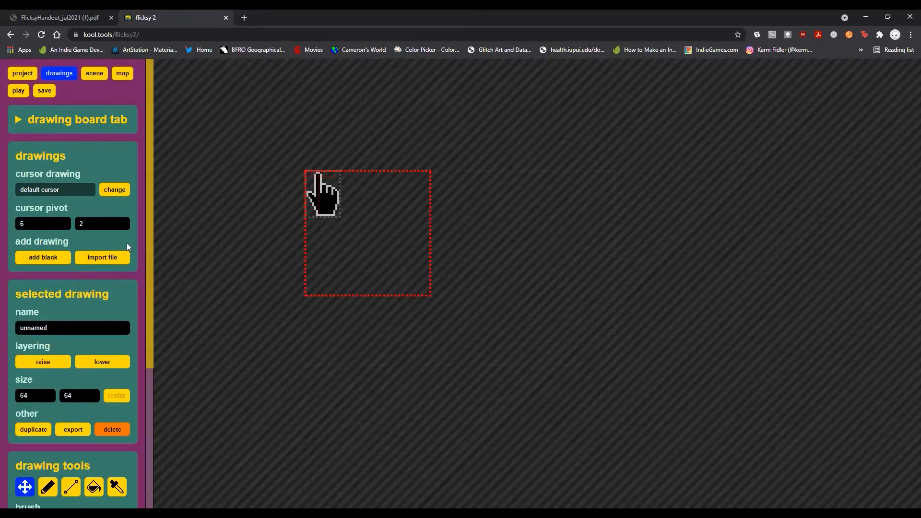
left_click_drag(375, 248, 447, 286)
scroll(446, 285, "down", 1)
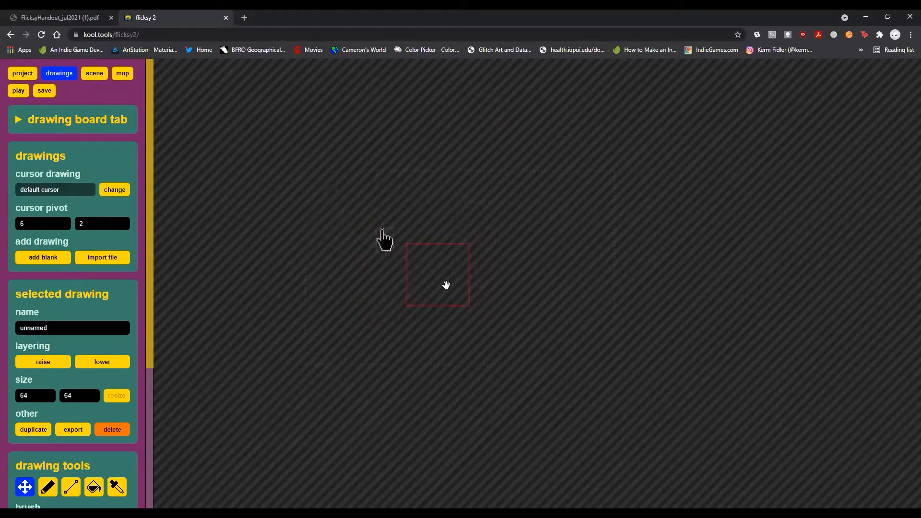
left_click(113, 430)
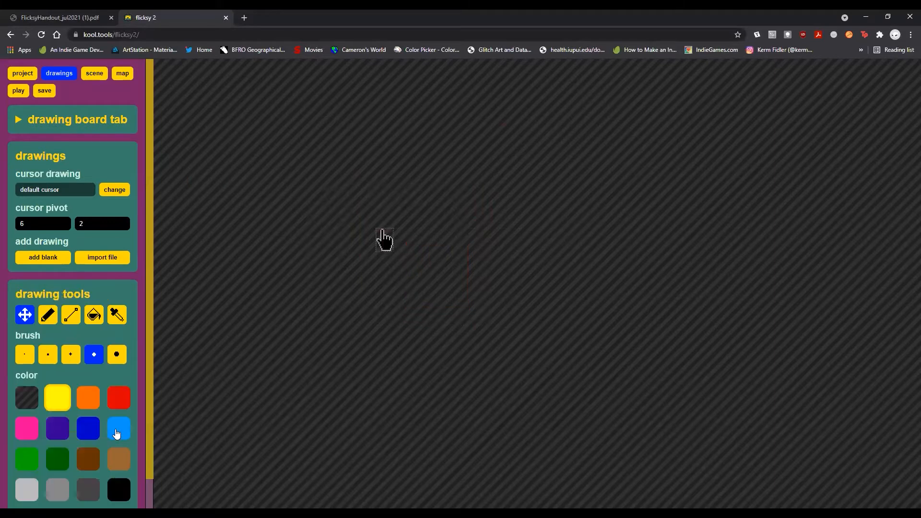
Step: Add a blank drawing to the drawing board and name it Tree
left_click(36, 266)
left_click_drag(50, 327, 2, 326)
type("Tree")
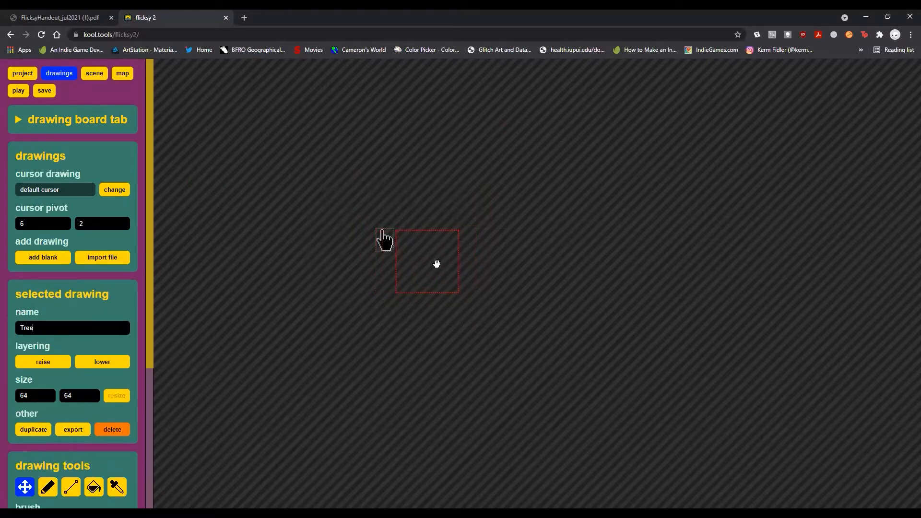
Step: Draw a closed, bumpy dark green crown outline freehand across the upper half of the Tree drawing
scroll(436, 263, "up", 2)
scroll(96, 425, "down", 3)
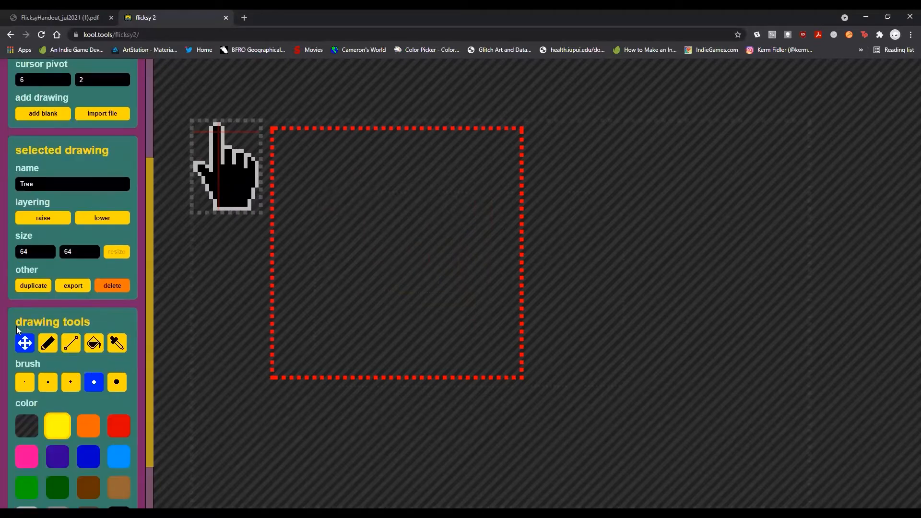
left_click(48, 348)
scroll(60, 482, "down", 2)
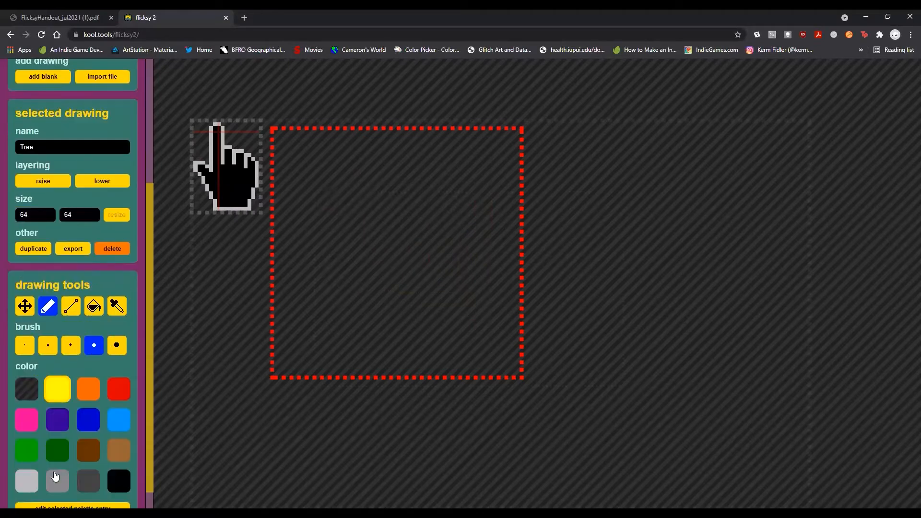
left_click(58, 438)
mouse_move(373, 141)
left_mouse_down()
mouse_move(320, 174)
mouse_move(304, 199)
mouse_move(313, 212)
mouse_move(360, 237)
mouse_move(514, 233)
mouse_move(472, 191)
mouse_move(463, 141)
mouse_move(424, 129)
mouse_move(379, 139)
left_mouse_up()
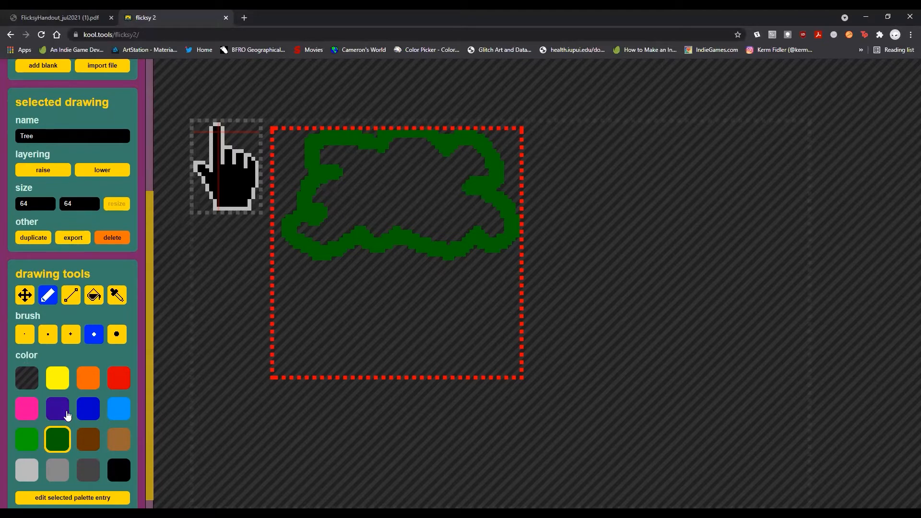
Step: Draw the trunk outline in light brown below the crown and flood-fill it with the same colour
left_click(119, 440)
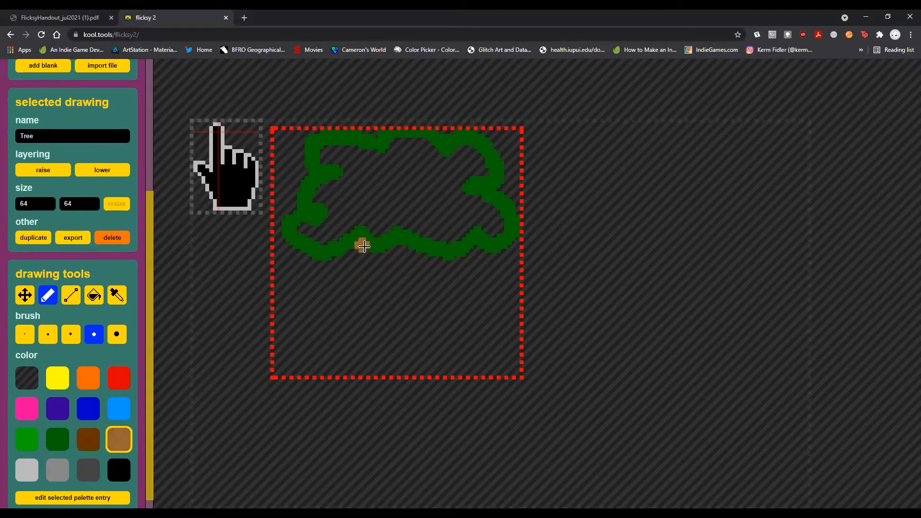
mouse_move(376, 253)
left_mouse_down()
mouse_move(342, 370)
mouse_move(367, 373)
left_mouse_up()
mouse_move(423, 249)
left_mouse_down()
mouse_move(450, 372)
mouse_move(369, 378)
left_mouse_up()
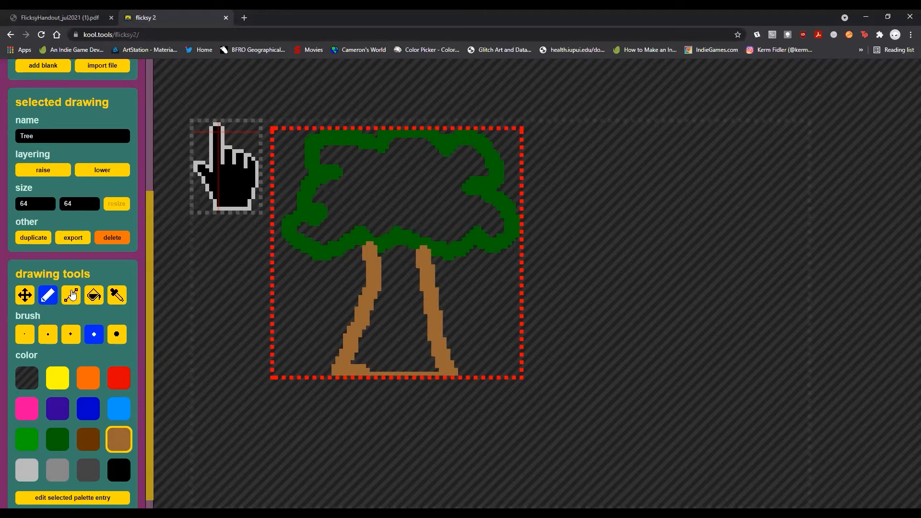
left_click(94, 295)
left_click(397, 316)
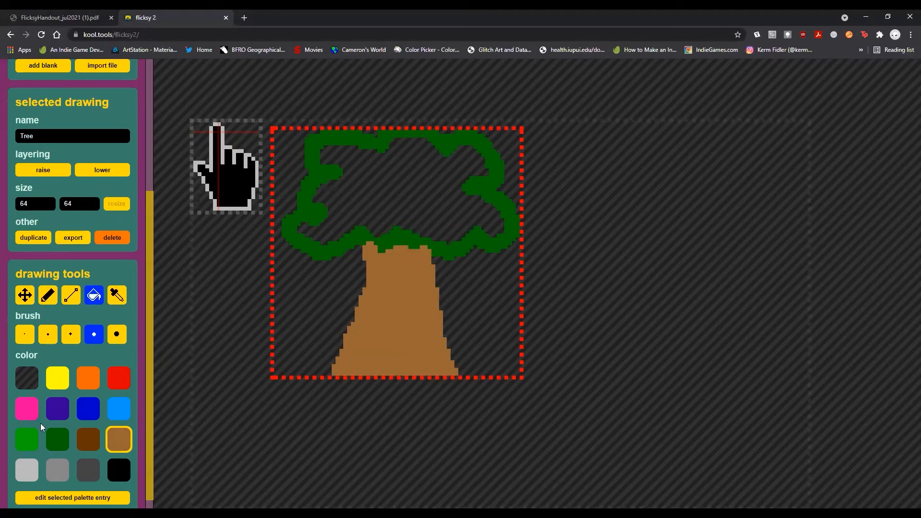
Step: Flood-fill the tree crown with dark green and paint a small dark brown hollow on the trunk
left_click(57, 437)
left_click(384, 191)
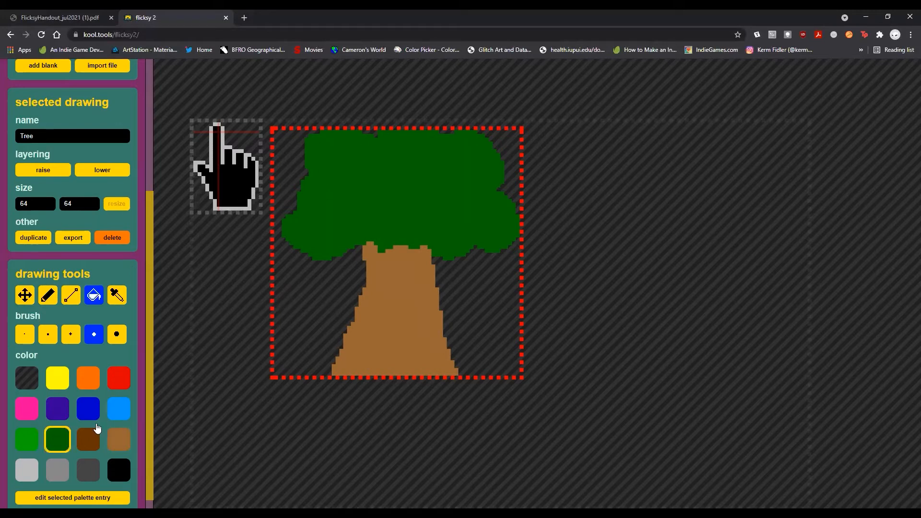
left_click(88, 439)
left_click(48, 295)
mouse_move(386, 287)
left_mouse_down()
mouse_move(391, 274)
mouse_move(398, 296)
mouse_move(399, 280)
mouse_move(403, 295)
mouse_move(387, 308)
mouse_move(394, 300)
left_mouse_up()
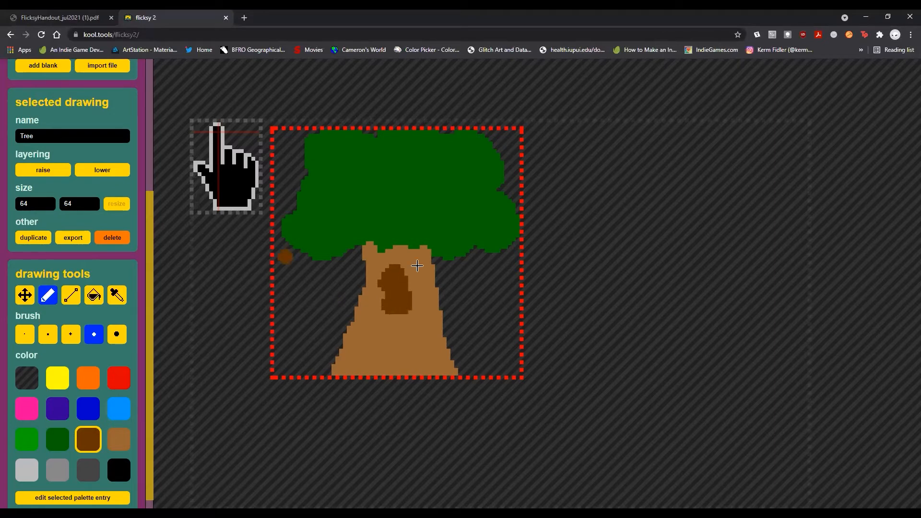
Step: Add a blank drawing, place it beside the Tree drawing and resize it to 100 by 100
scroll(523, 259, "down", 2)
scroll(17, 223, "up", 1)
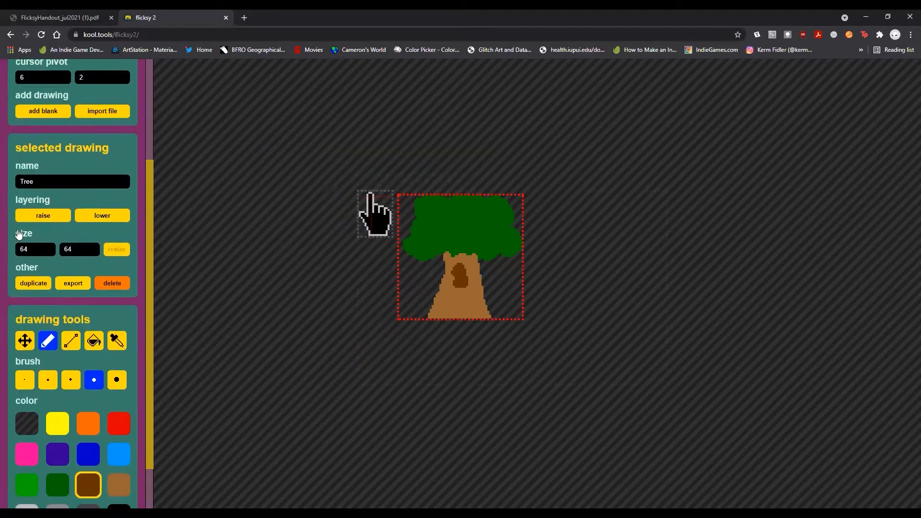
scroll(54, 120, "up", 1)
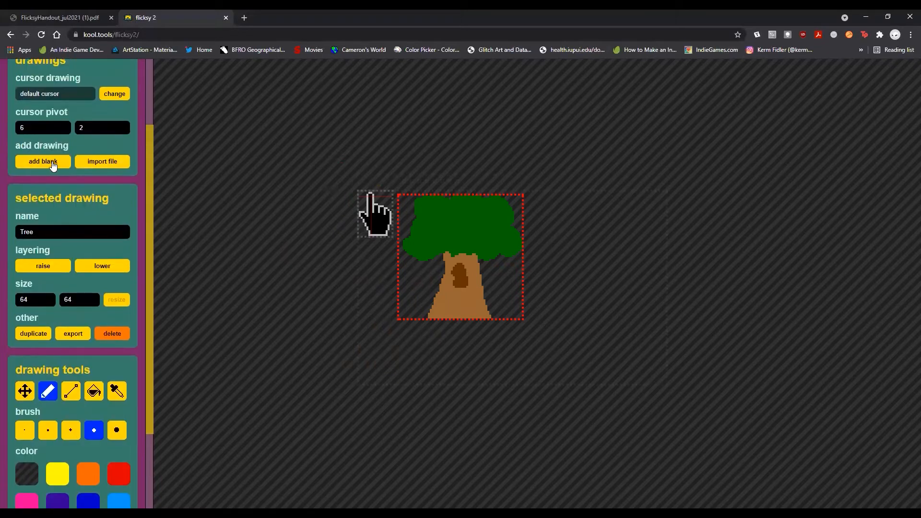
left_click(53, 162)
mouse_move(403, 319)
left_mouse_down()
mouse_move(541, 316)
mouse_move(539, 301)
left_mouse_up()
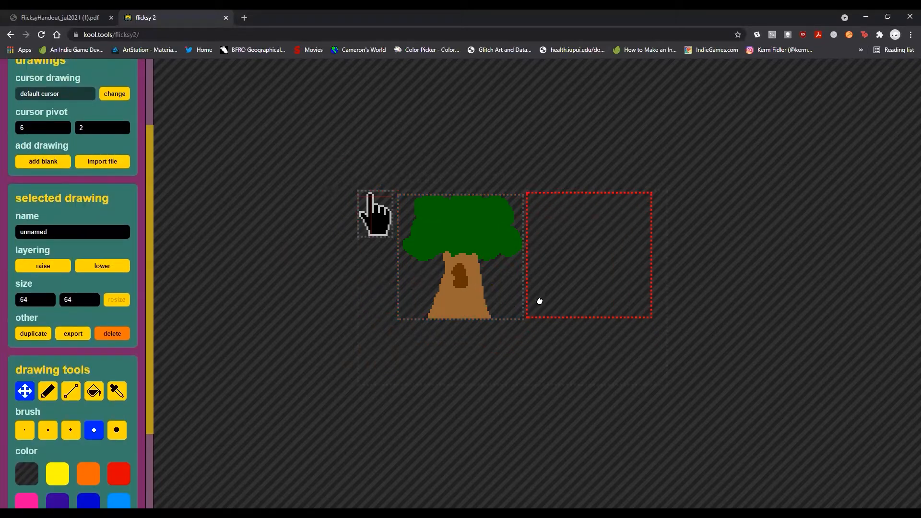
left_click_drag(42, 297, 2, 308)
type("100")
left_click_drag(86, 303, 15, 310)
type("100")
left_click(119, 301)
Step: Draw both edges of a large trunk in light brown on the 100 by 100 drawing, widening towards the bottom
scroll(743, 285, "up", 1)
scroll(62, 435, "down", 1)
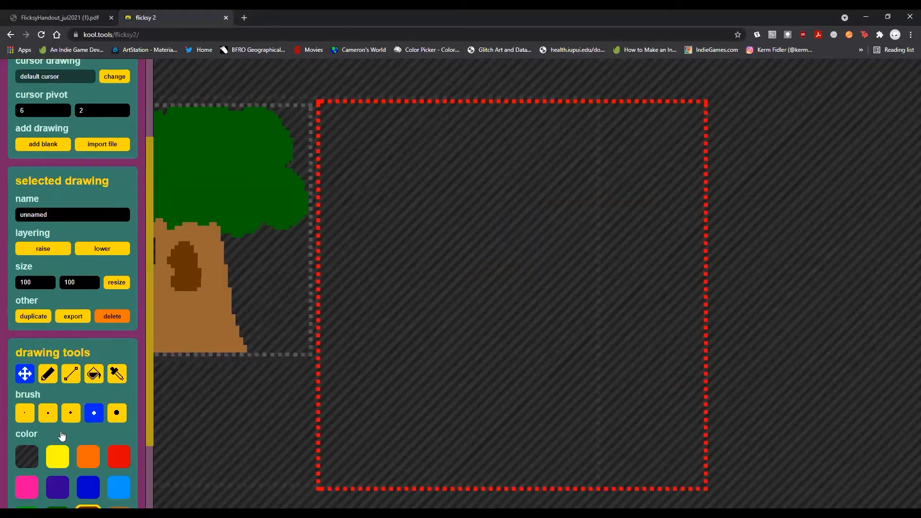
scroll(62, 435, "down", 2)
left_click(46, 288)
left_click(119, 427)
left_click(465, 153)
key("ctrl+z")
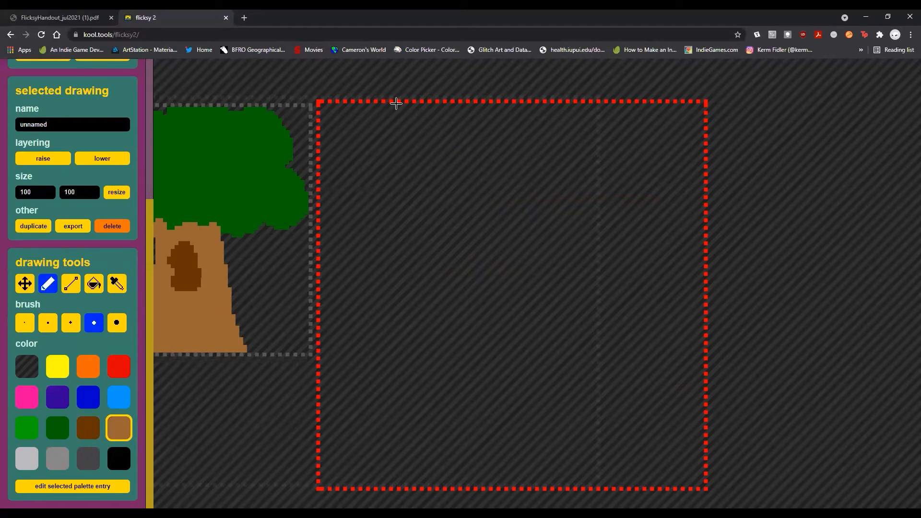
left_click_drag(396, 103, 317, 418)
left_click_drag(607, 105, 608, 112)
mouse_move(611, 154)
left_mouse_down()
mouse_move(629, 287)
mouse_move(701, 484)
left_mouse_up()
Step: Draw and fill dark green foliage in both upper corners beside the large trunk, and flood-fill the trunk light brown
left_click(57, 427)
mouse_move(321, 108)
left_mouse_down()
mouse_move(362, 144)
mouse_move(397, 153)
left_mouse_up()
mouse_move(619, 169)
left_mouse_down()
mouse_move(667, 187)
mouse_move(711, 179)
left_mouse_up()
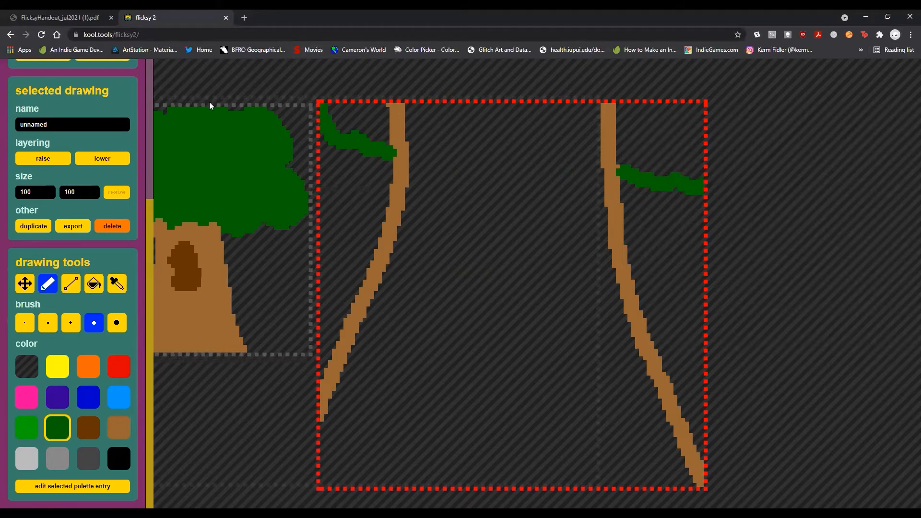
left_click(94, 284)
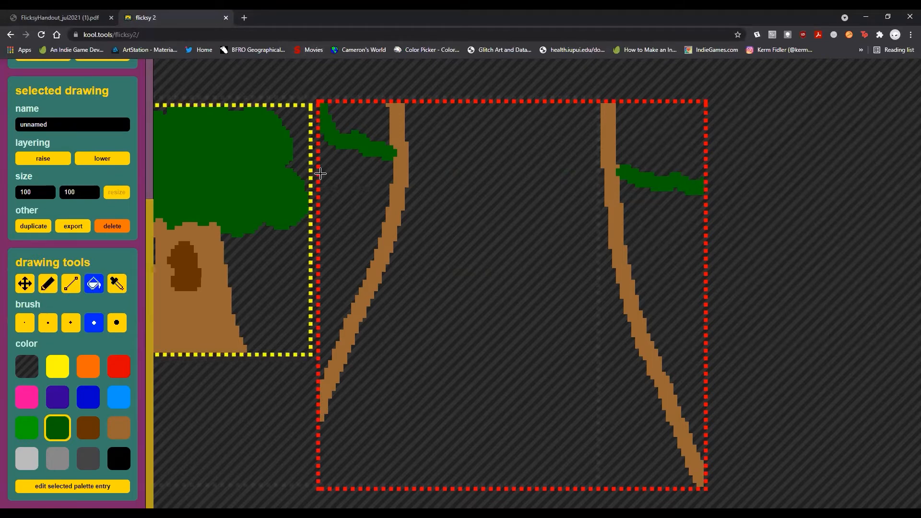
left_click(355, 123)
left_click(671, 150)
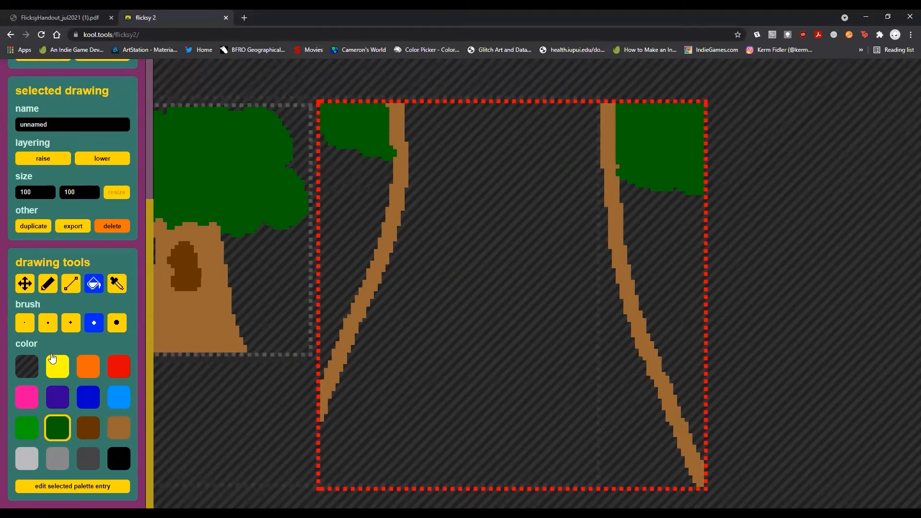
left_click(120, 431)
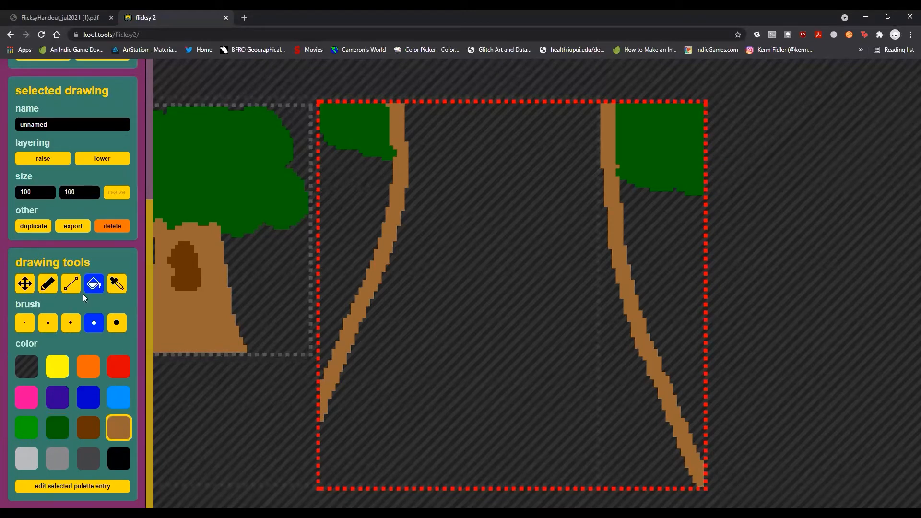
left_click(525, 364)
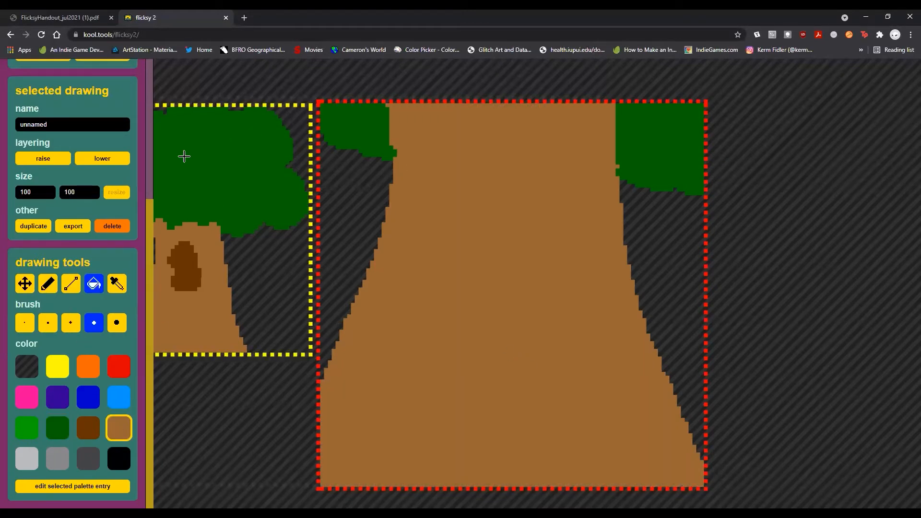
Step: Draw a dark green foliage edge across the top of the large trunk and fill the area above it
left_click(32, 434)
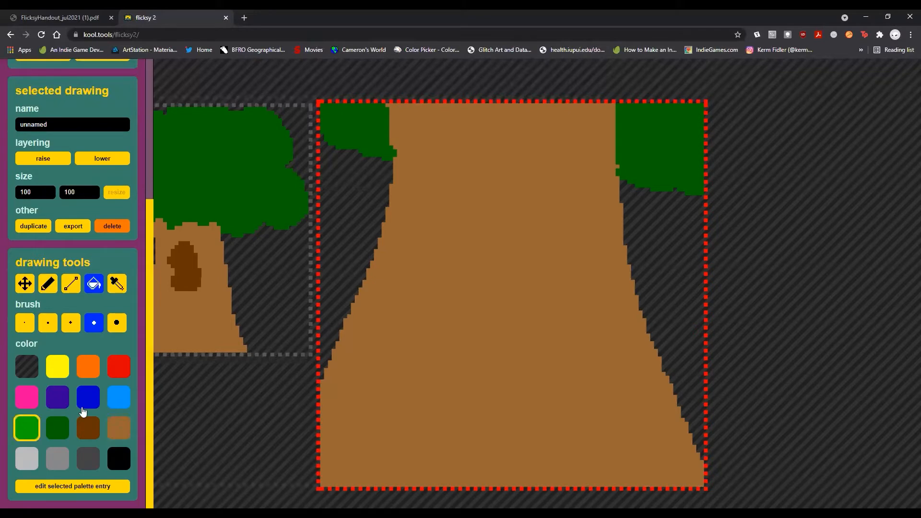
left_click(57, 429)
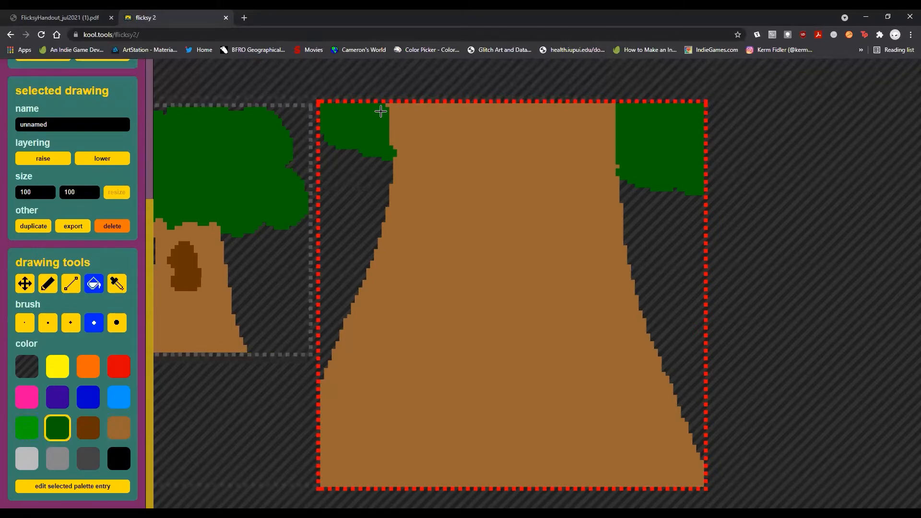
left_click(48, 283)
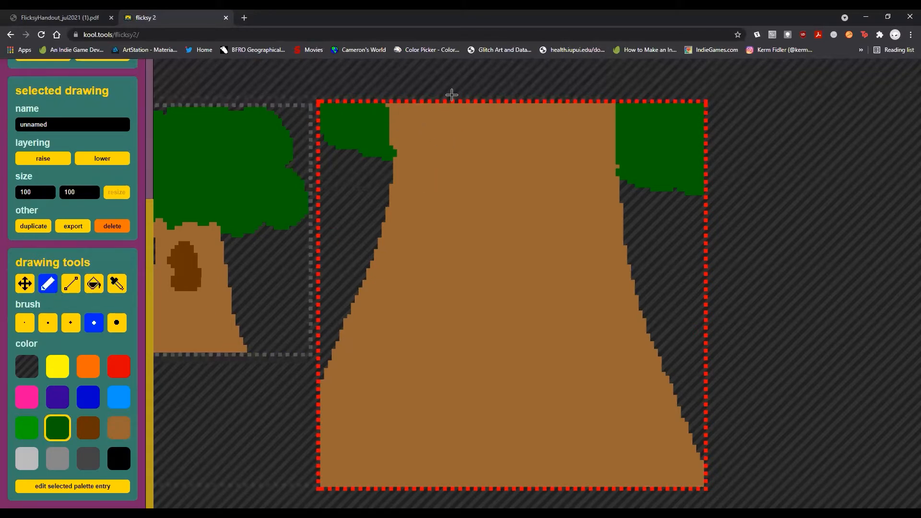
mouse_move(391, 108)
left_mouse_down()
mouse_move(494, 141)
mouse_move(643, 140)
left_mouse_up()
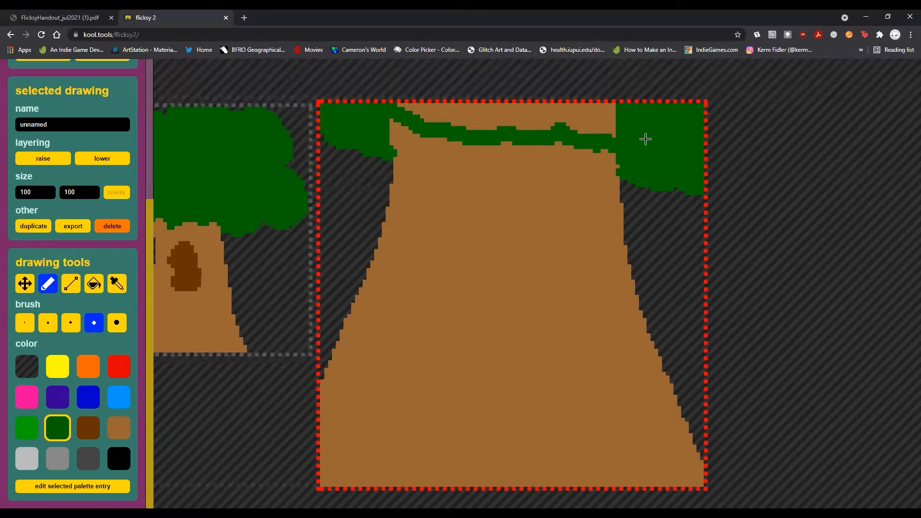
mouse_move(394, 122)
left_mouse_down()
mouse_move(404, 138)
mouse_move(397, 147)
left_mouse_up()
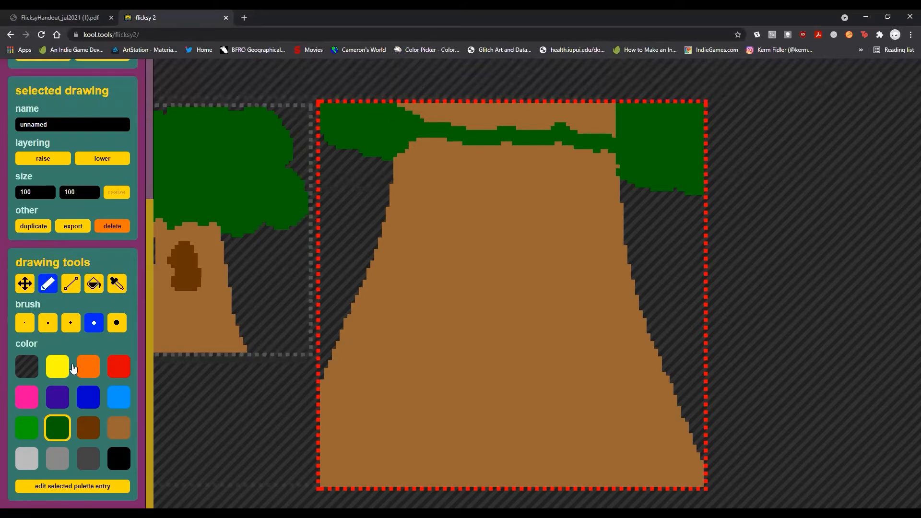
left_click(94, 283)
left_click(474, 115)
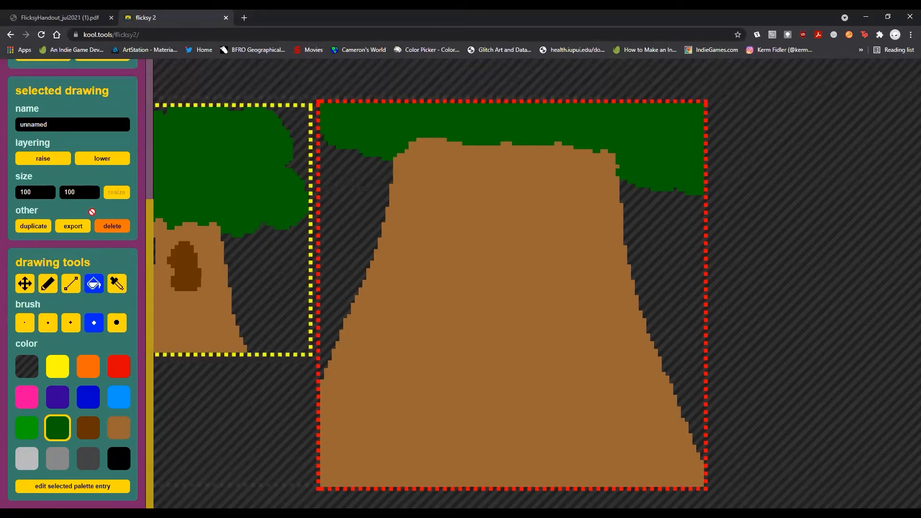
Step: Draw the outline of a large hollow in dark brown on the close-up trunk and flood-fill its inside dark brown
left_click(88, 428)
left_click(48, 284)
left_click(501, 202)
mouse_move(501, 199)
left_mouse_down()
mouse_move(477, 199)
mouse_move(434, 286)
mouse_move(496, 366)
mouse_move(557, 329)
mouse_move(530, 242)
mouse_move(505, 197)
mouse_move(482, 185)
mouse_move(422, 218)
mouse_move(441, 286)
left_mouse_up()
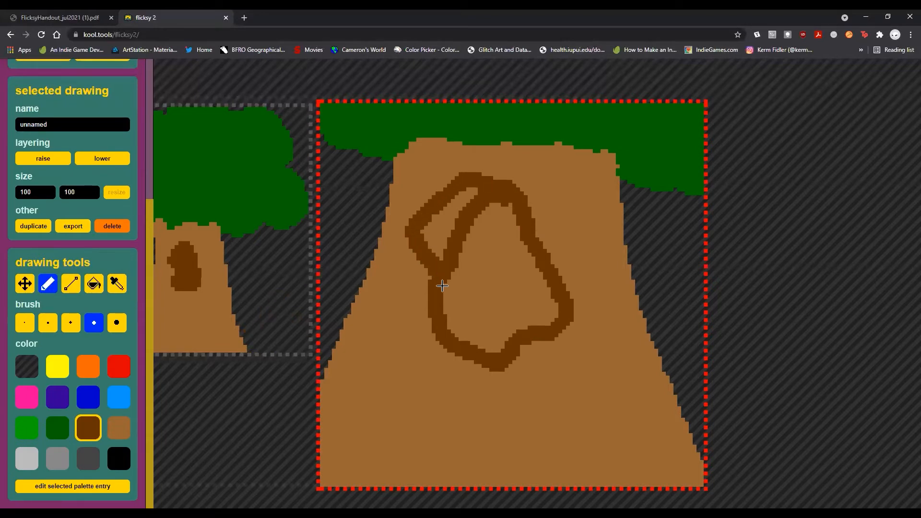
left_click(94, 283)
left_click(431, 235)
left_click(497, 276)
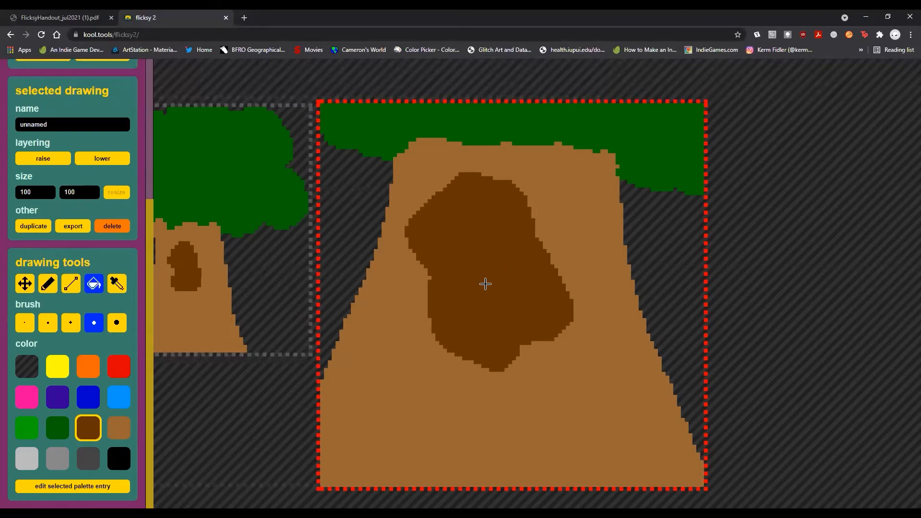
Step: Name the large trunk drawing Tree Close Up
scroll(485, 284, "down", 2)
scroll(45, 172, "up", 1)
left_click_drag(72, 173, 2, 173)
type("Tree Close Up")
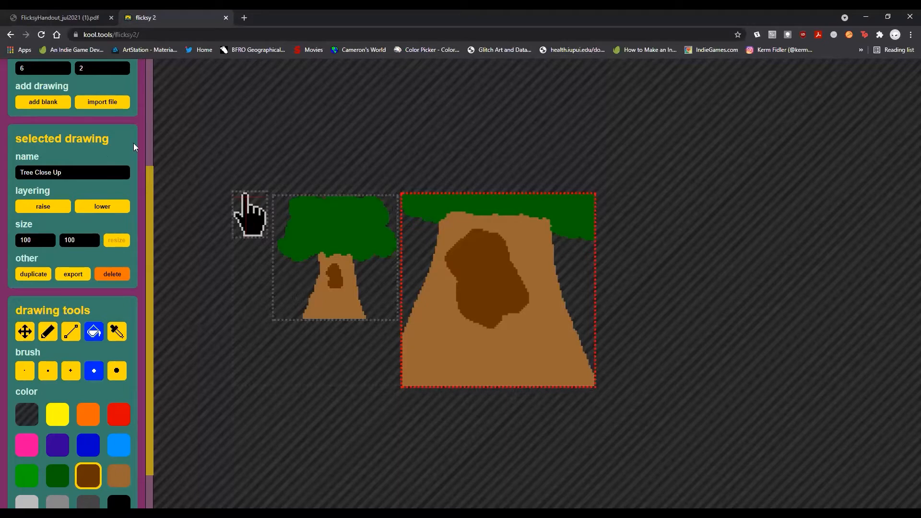
left_click(394, 297)
Step: Add a blank drawing and move it down below the cursor drawing
scroll(98, 144, "up", 2)
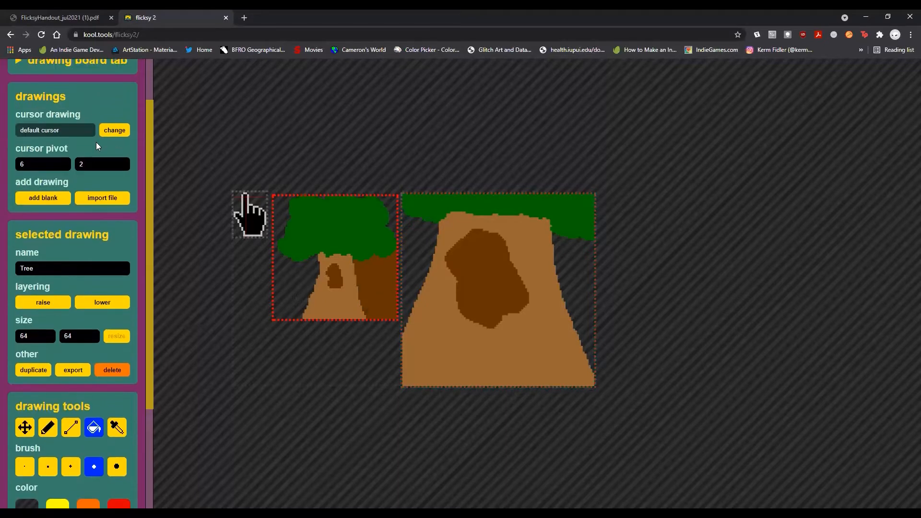
left_click(52, 192)
scroll(70, 273, "down", 1)
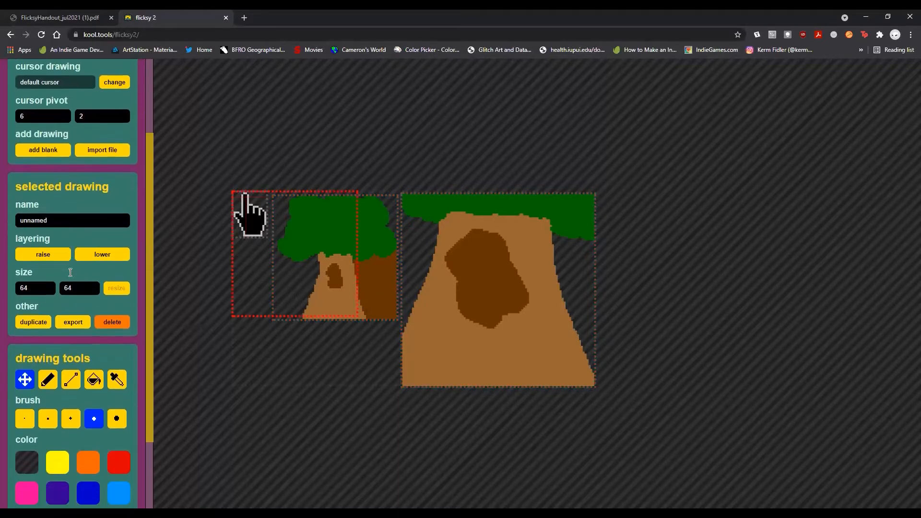
left_click_drag(244, 276, 245, 336)
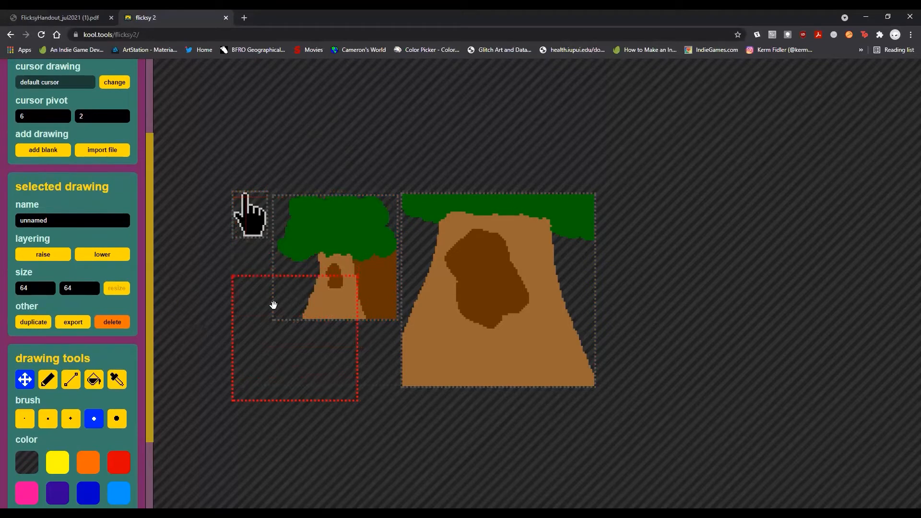
Step: Clear the stray dark brown area beside the trunk in the Tree drawing by flood-filling it with the transparent color
left_click(368, 266)
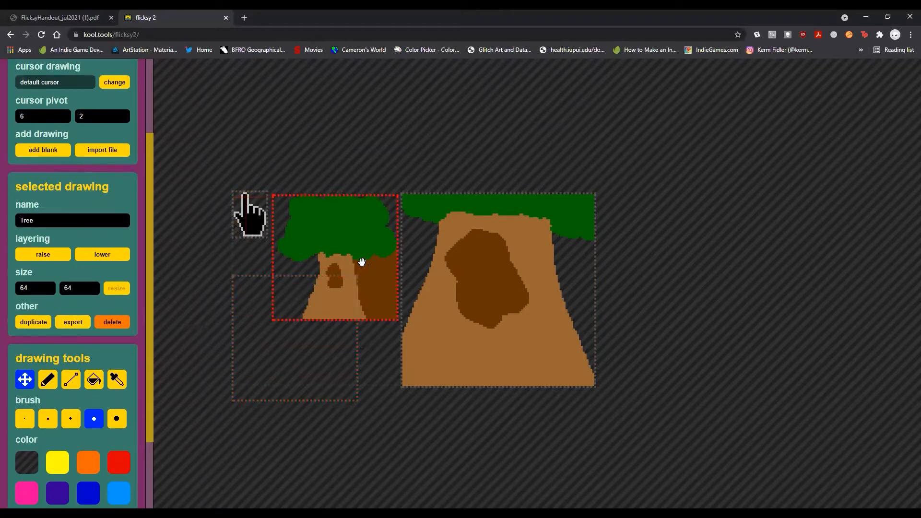
scroll(48, 389, "down", 1)
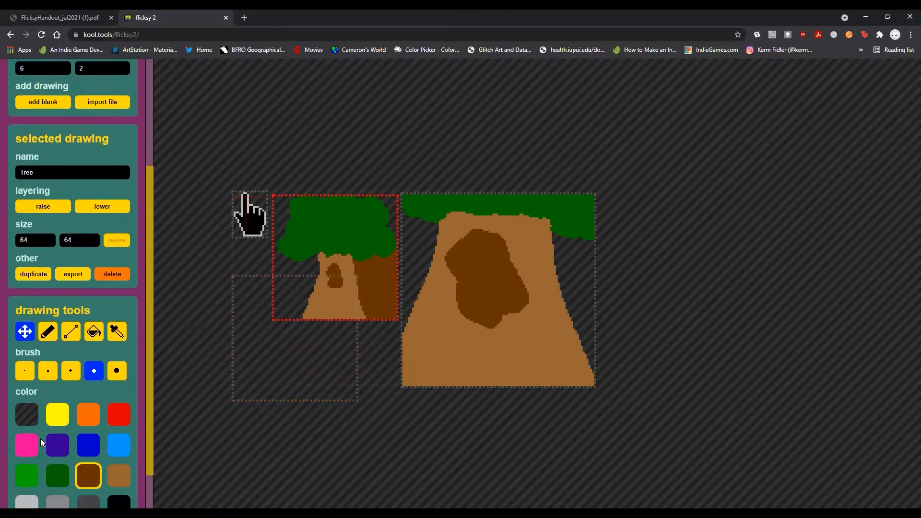
left_click(94, 333)
left_click(380, 286)
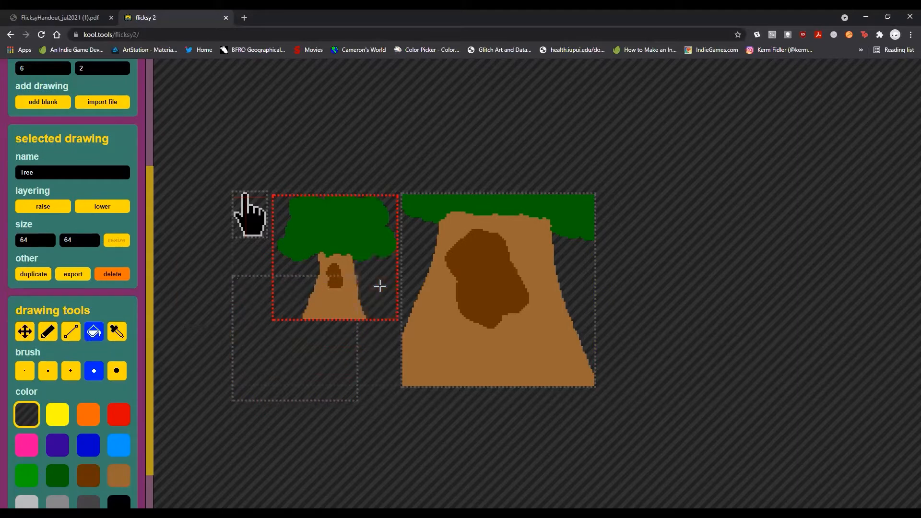
Step: Name the new blank drawing Bird and resize it to 24 by 24
left_click(54, 338)
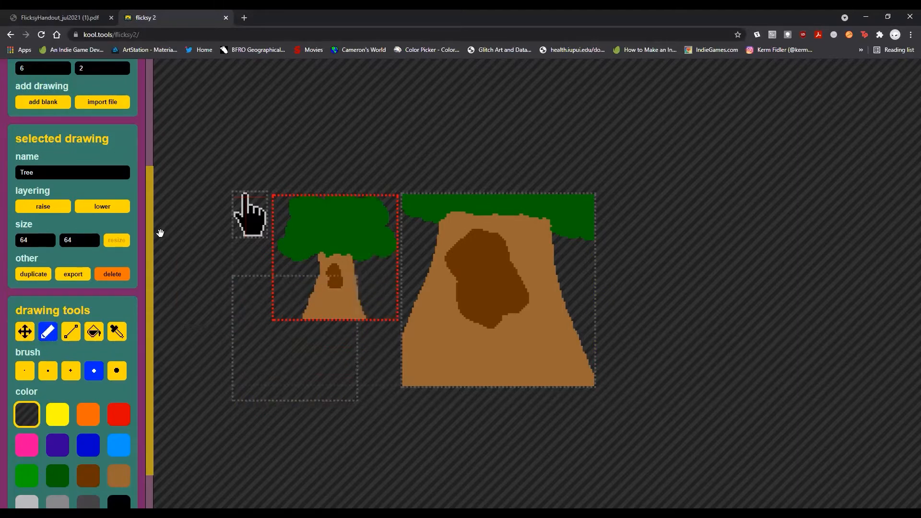
left_click(274, 339)
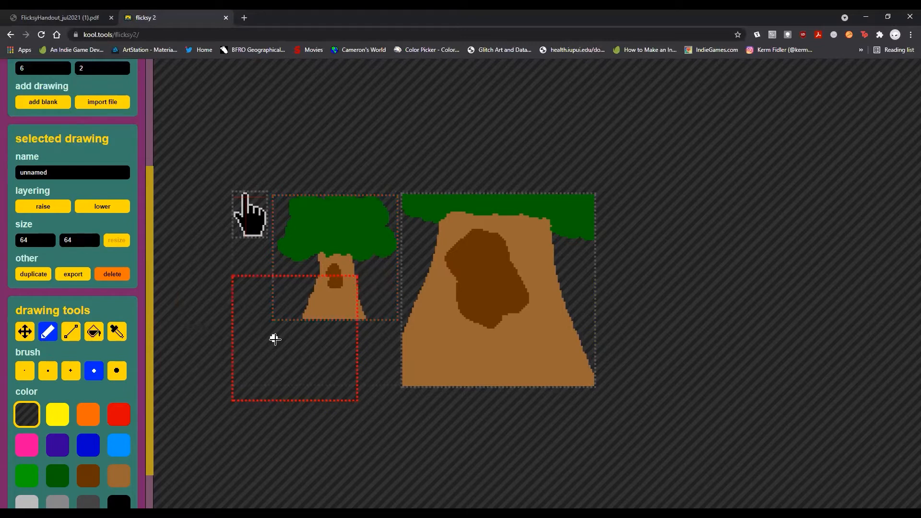
double_click(38, 174)
type("B")
left_click_drag(53, 244, 13, 248)
type("2")
left_click_drag(72, 243, 57, 243)
left_click(117, 239)
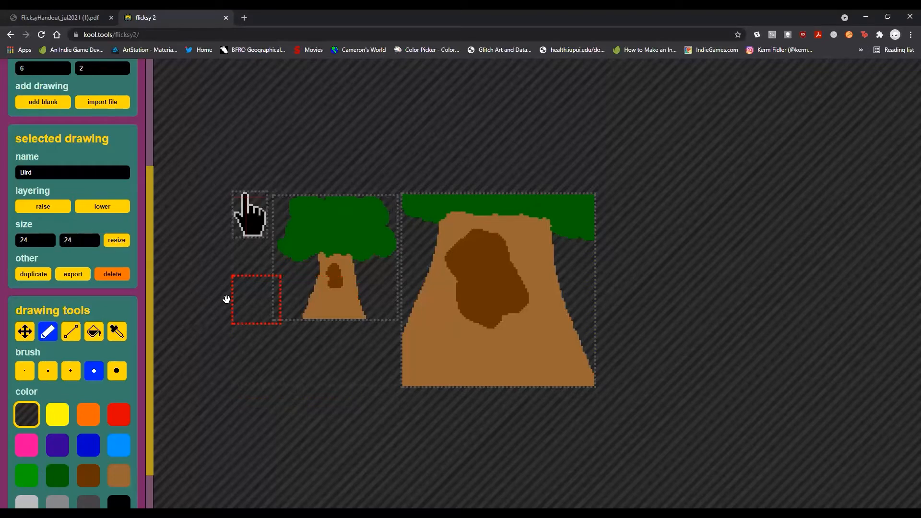
Step: Resize the Bird drawing to 30 by 30
scroll(228, 301, "up", 1)
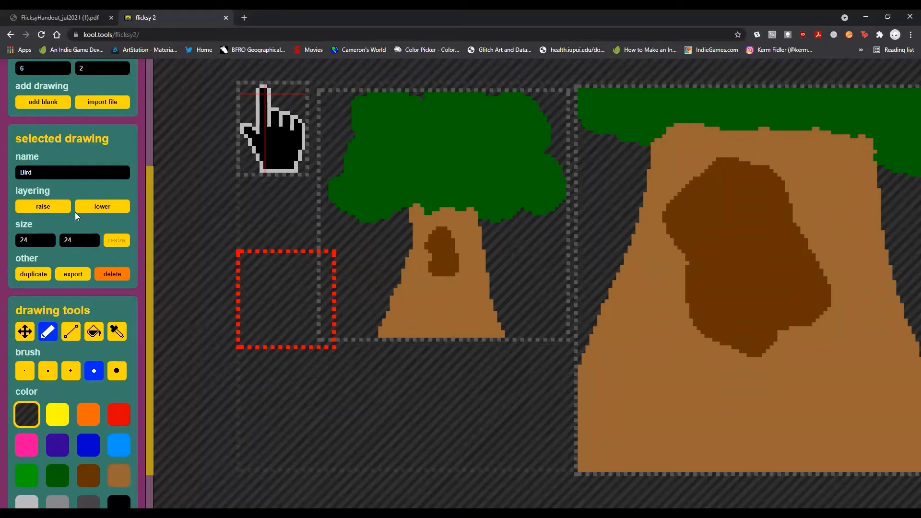
left_click_drag(39, 240, 4, 239)
type("3")
left_click(115, 241)
Step: Choose the smallest brush and light blue, and move the Bird drawing beneath the Tree drawing's lower right corner
left_click(25, 370)
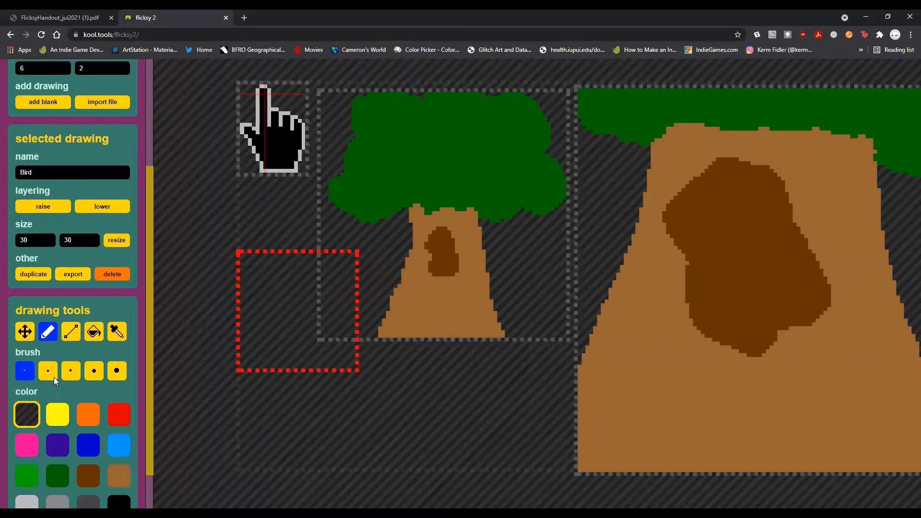
scroll(112, 412, "down", 1)
scroll(112, 412, "down", 1)
left_click(115, 402)
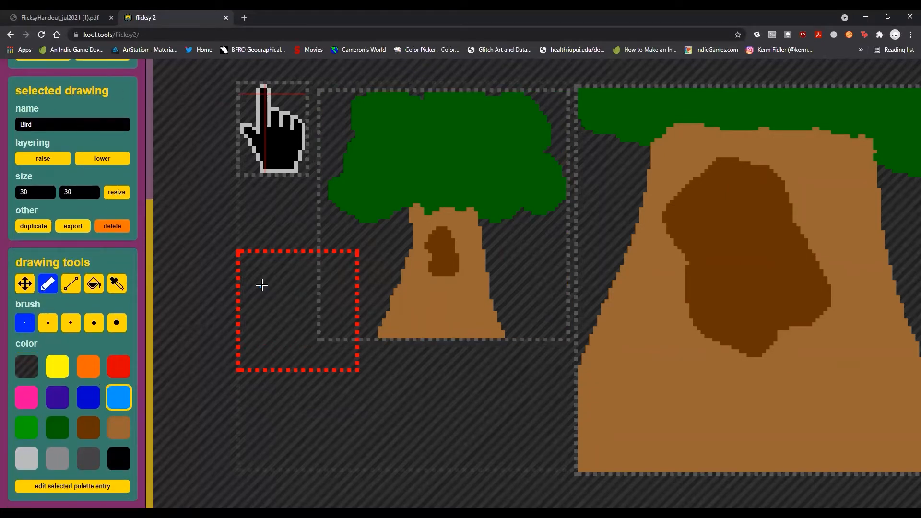
left_click(24, 284)
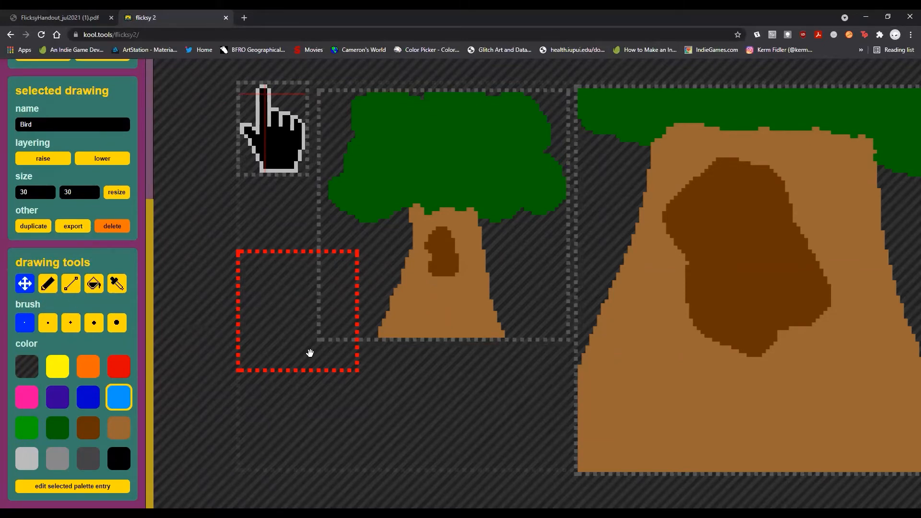
mouse_move(308, 350)
left_mouse_down()
mouse_move(534, 462)
mouse_move(520, 447)
left_mouse_up()
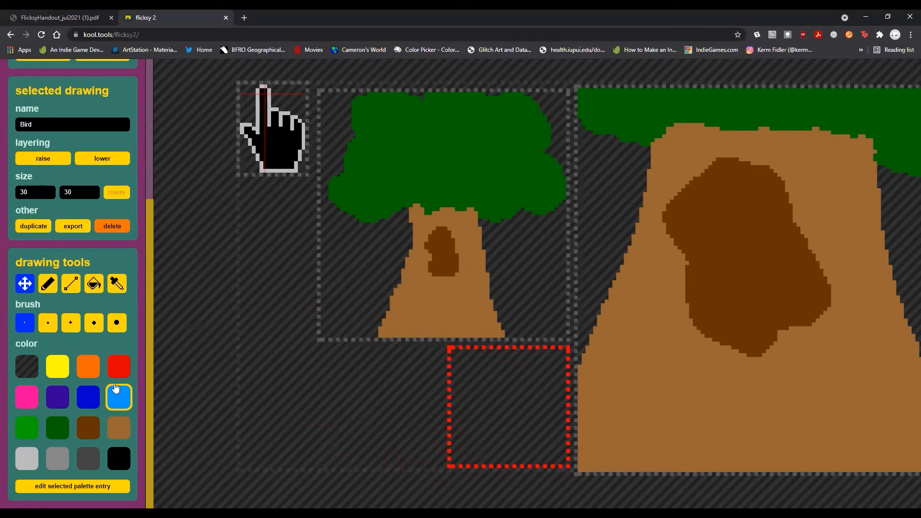
Step: Draw the light blue outline of a bird's body and head in the Bird drawing
left_click(46, 286)
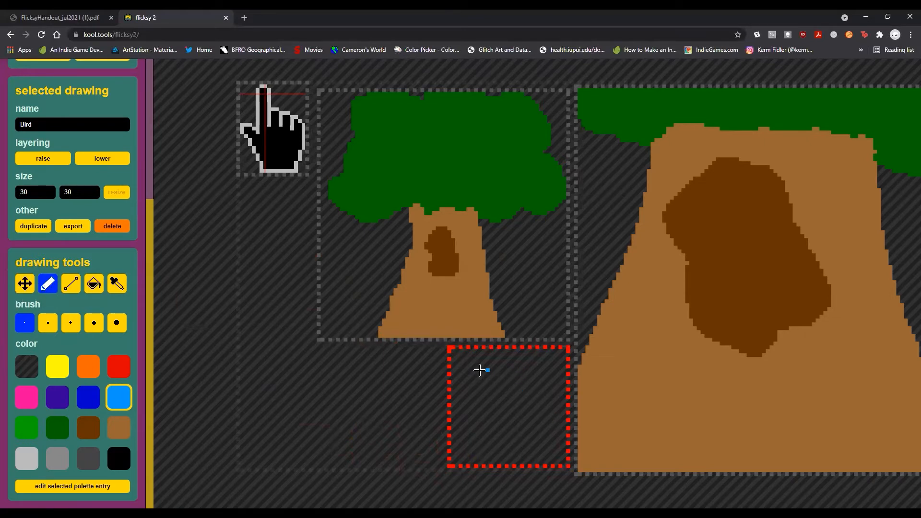
mouse_move(480, 381)
left_mouse_down()
mouse_move(492, 366)
mouse_move(540, 386)
mouse_move(510, 422)
left_mouse_up()
mouse_move(480, 382)
left_mouse_down()
mouse_move(451, 411)
mouse_move(465, 443)
mouse_move(509, 422)
left_mouse_up()
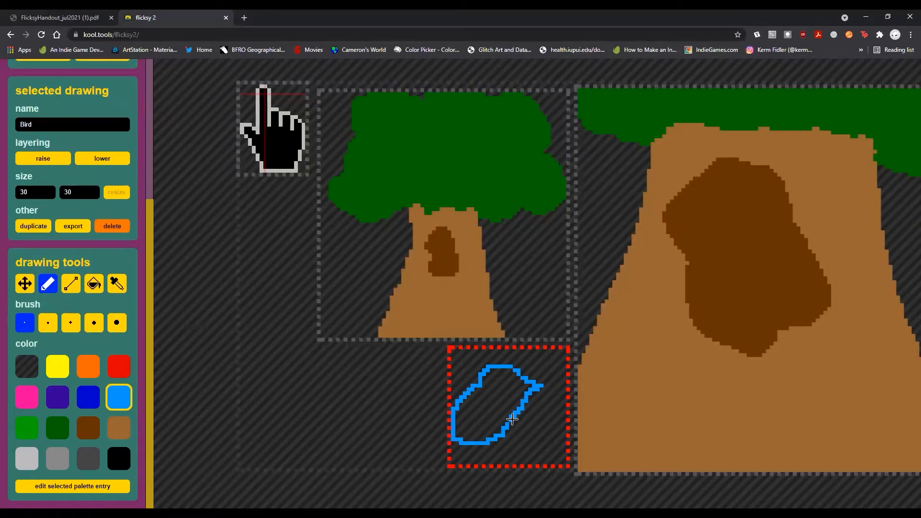
left_click(515, 390)
Step: Draw a pointed orange beak and two orange legs on the bird
left_click(86, 365)
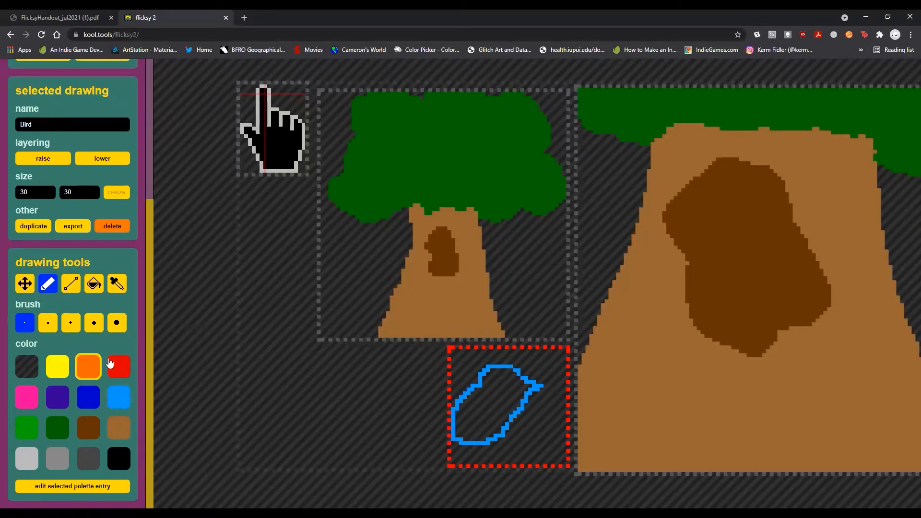
mouse_move(519, 379)
left_mouse_down()
mouse_move(520, 399)
mouse_move(518, 382)
mouse_move(538, 389)
mouse_move(523, 390)
left_mouse_up()
left_click(469, 377)
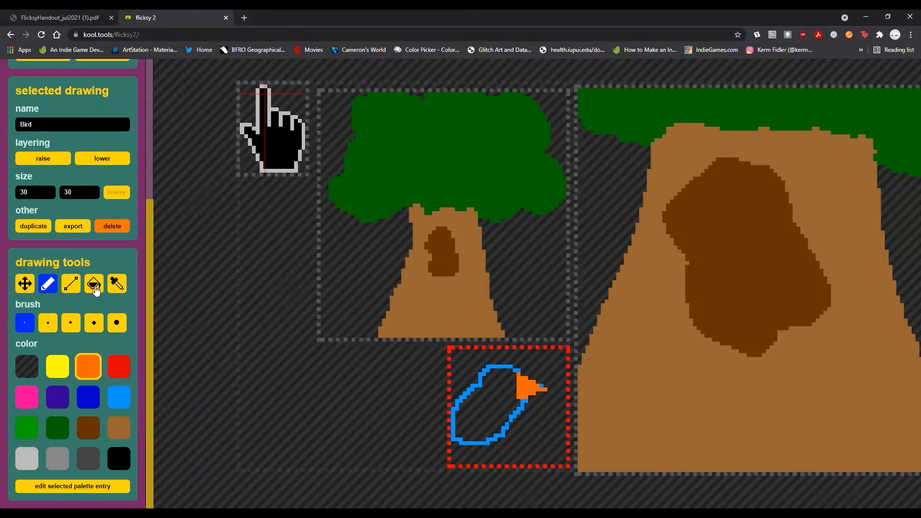
mouse_move(472, 438)
left_mouse_down()
mouse_move(485, 458)
mouse_move(517, 452)
mouse_move(507, 458)
left_mouse_up()
left_click(477, 462)
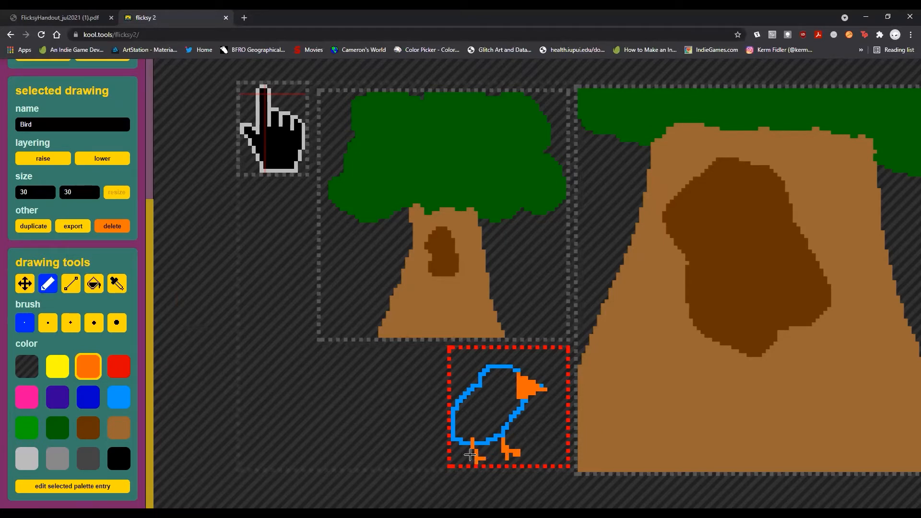
Step: Flood-fill the bird's body light blue
left_click(94, 283)
left_click(118, 396)
left_click(482, 400)
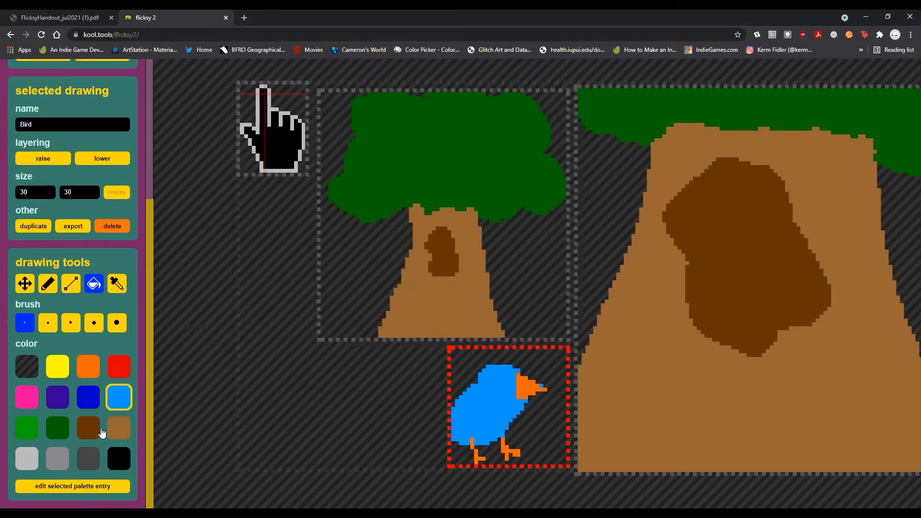
Step: Try black as the bird's body fill and restore the light blue fill
left_click(119, 458)
left_click(493, 387)
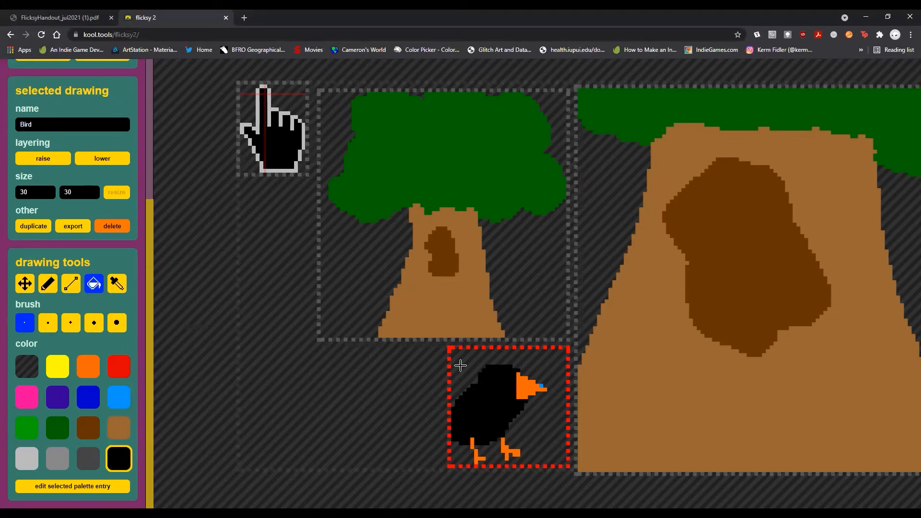
left_click(119, 397)
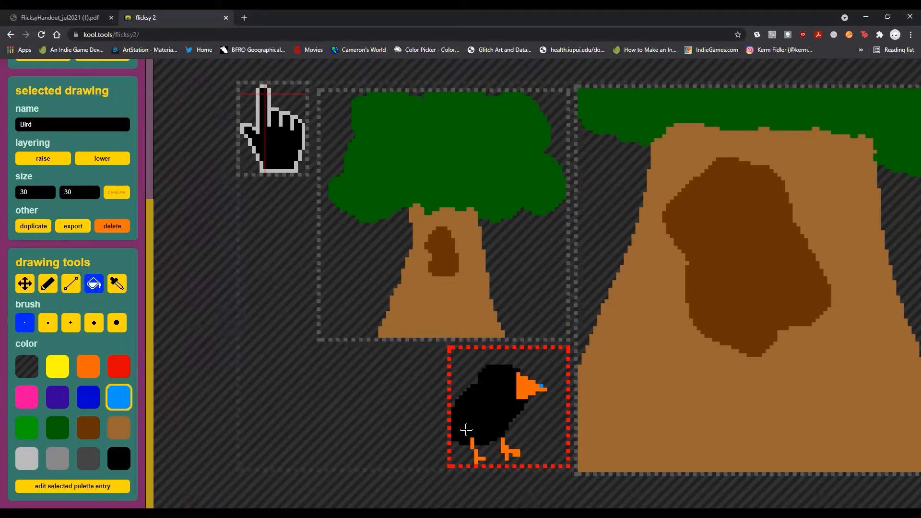
left_click(468, 426)
Step: Add a black eye to the bird's head with the largest brush
left_click(48, 289)
left_click(94, 322)
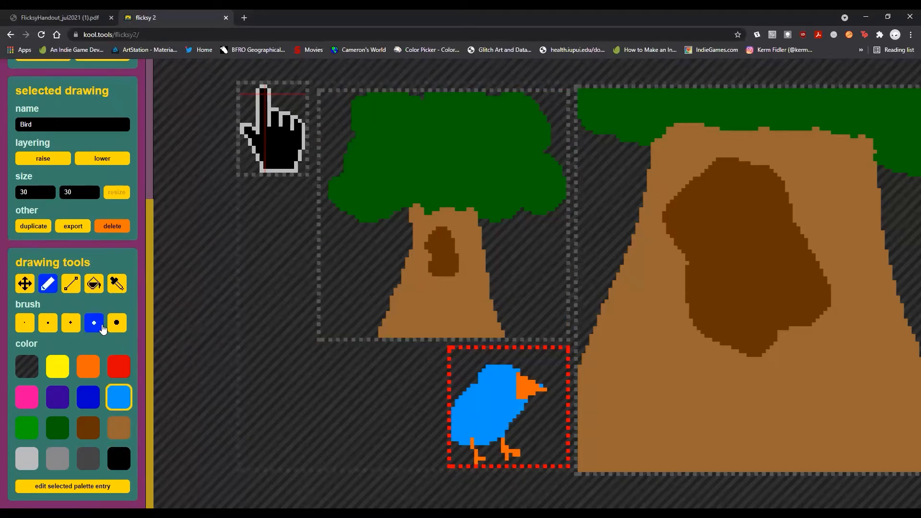
left_click(117, 322)
left_click(119, 458)
left_click(495, 382)
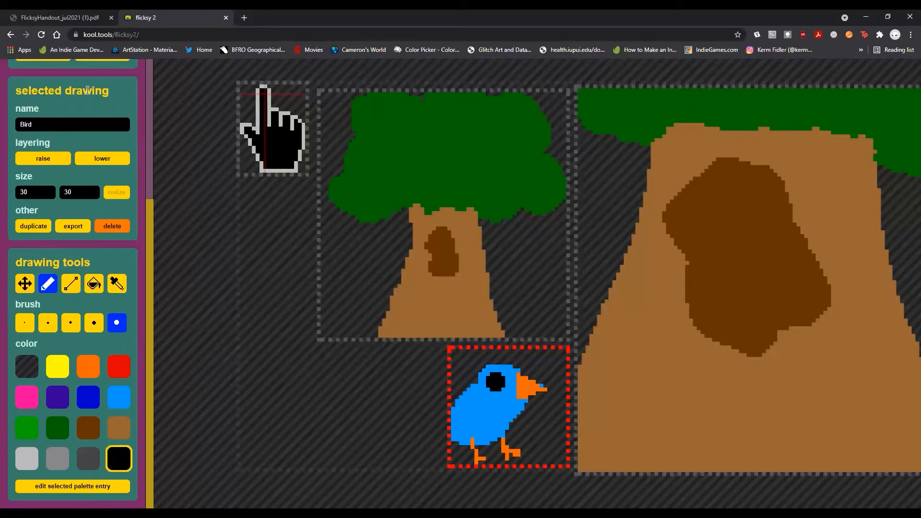
Step: Open the Forest scene for editing and add the Tree drawing as an object near its center
scroll(88, 90, "up", 4)
left_click(95, 74)
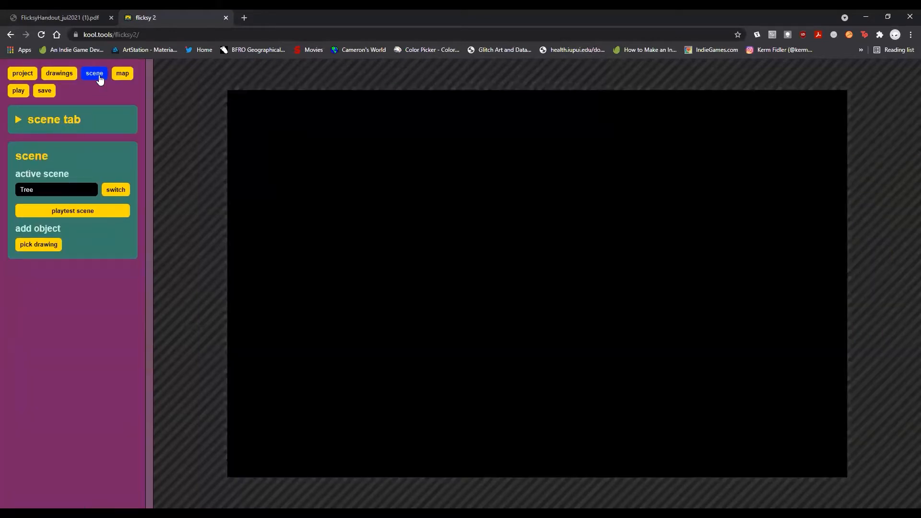
left_click(114, 190)
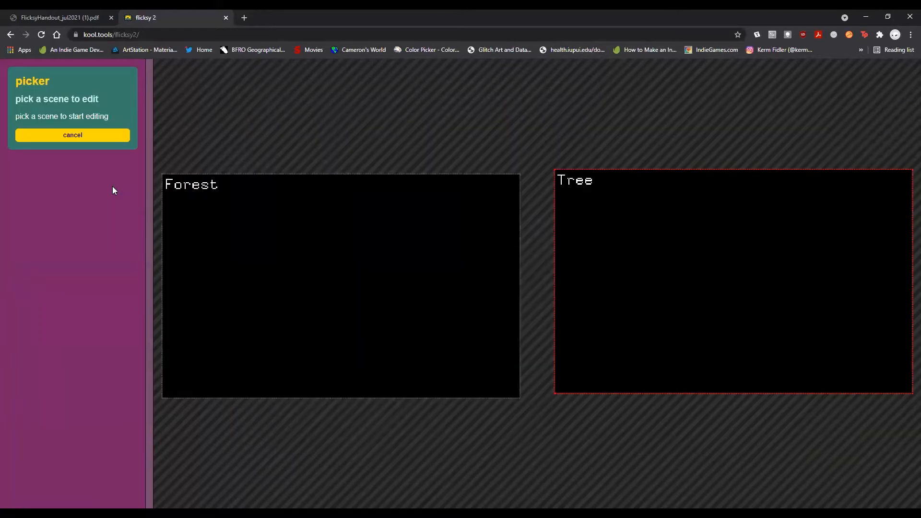
left_click(220, 221)
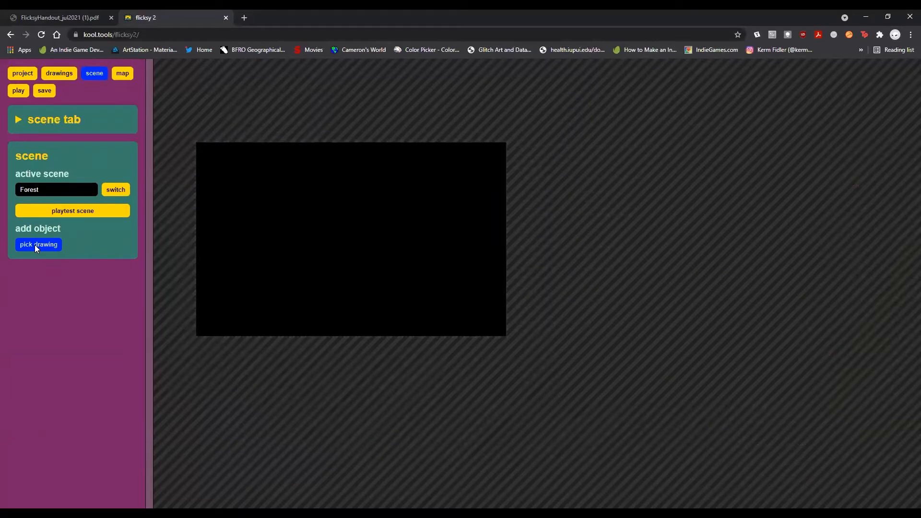
left_click(34, 245)
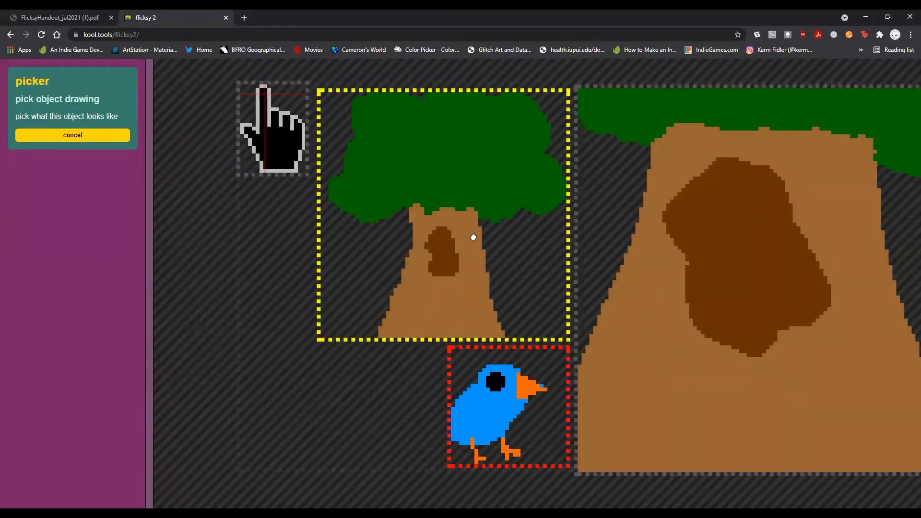
left_click(572, 305)
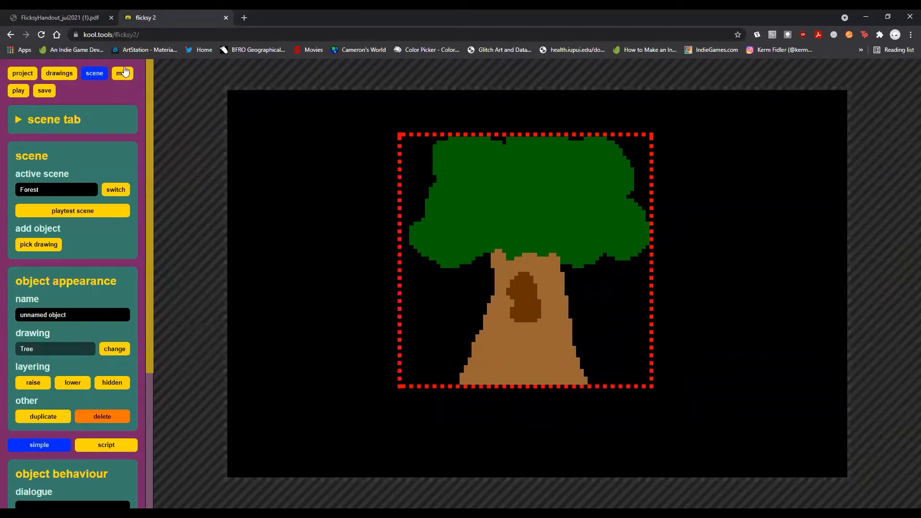
Step: Switch to the Tree scene and add the Tree Close Up drawing as an object in its center
left_click(116, 190)
left_click(611, 229)
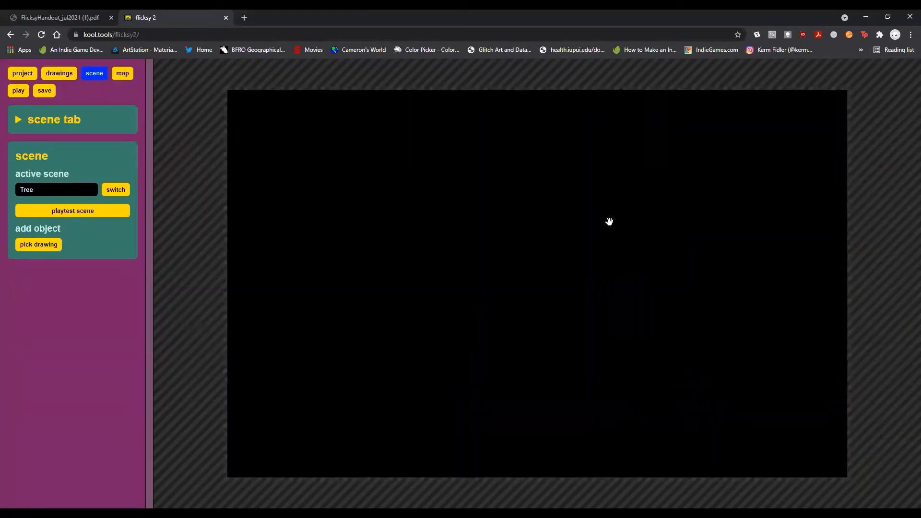
left_click(39, 245)
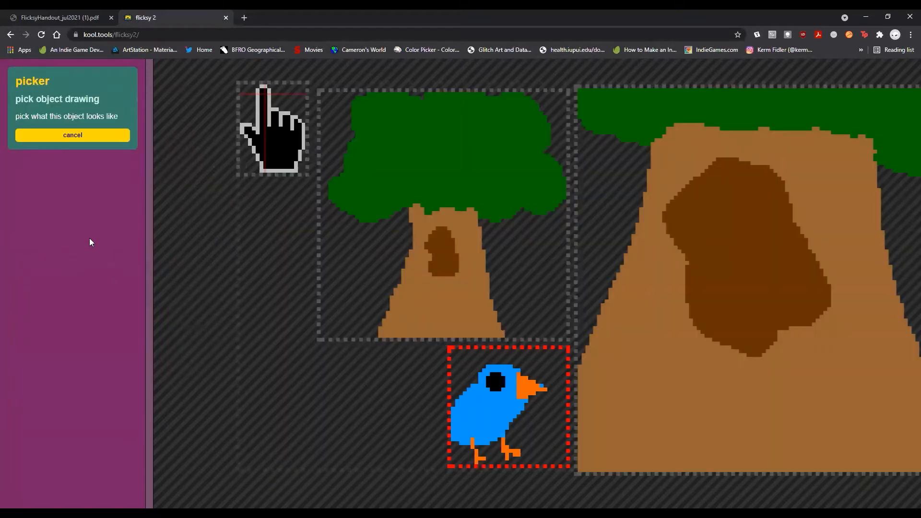
left_click(724, 206)
left_click_drag(444, 215, 526, 226)
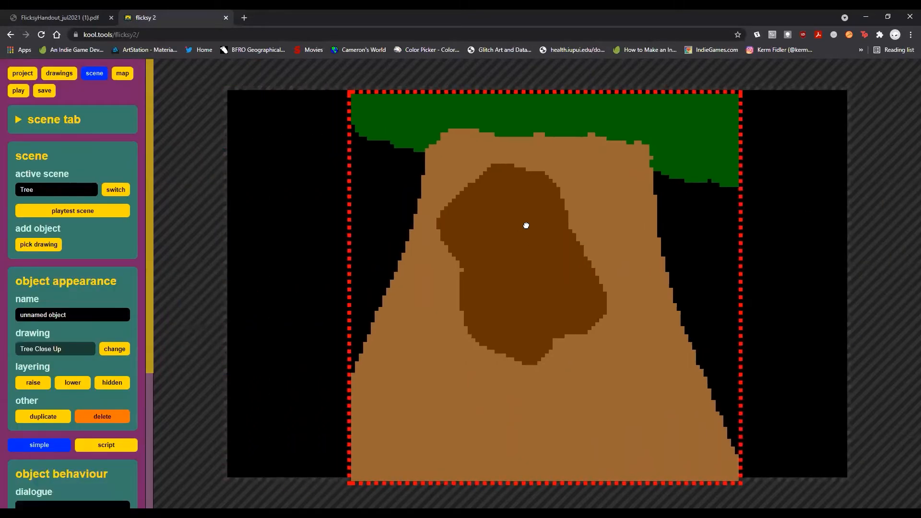
Step: Add the Bird drawing as an object in the Tree scene and position it inside the trunk's dark hollow
left_click(51, 244)
left_click(508, 388)
left_click_drag(237, 191, 521, 295)
scroll(47, 433, "down", 3)
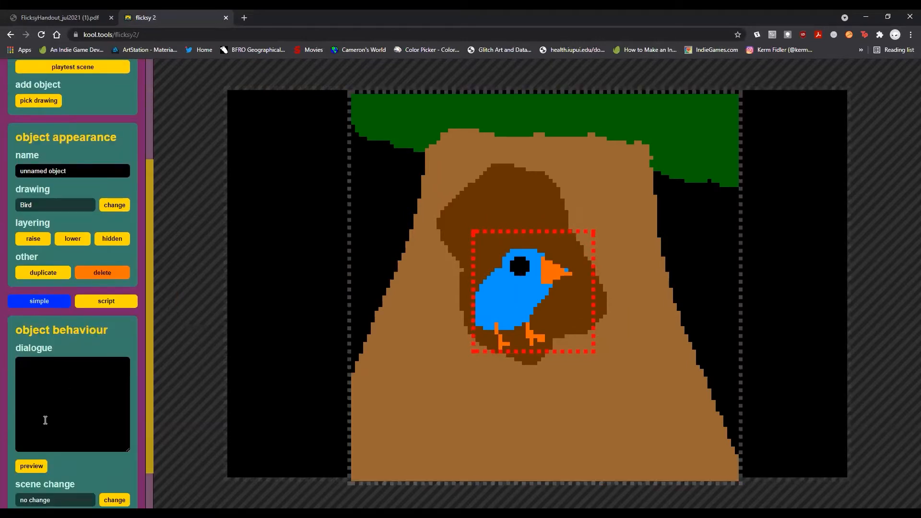
scroll(47, 433, "down", 1)
left_click(55, 312)
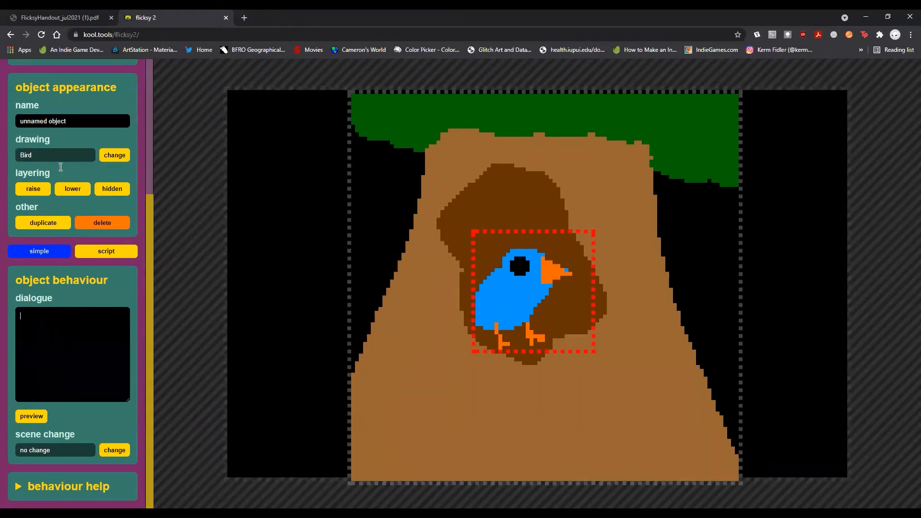
scroll(60, 166, "up", 4)
scroll(58, 161, "down", 4)
scroll(57, 204, "up", 1)
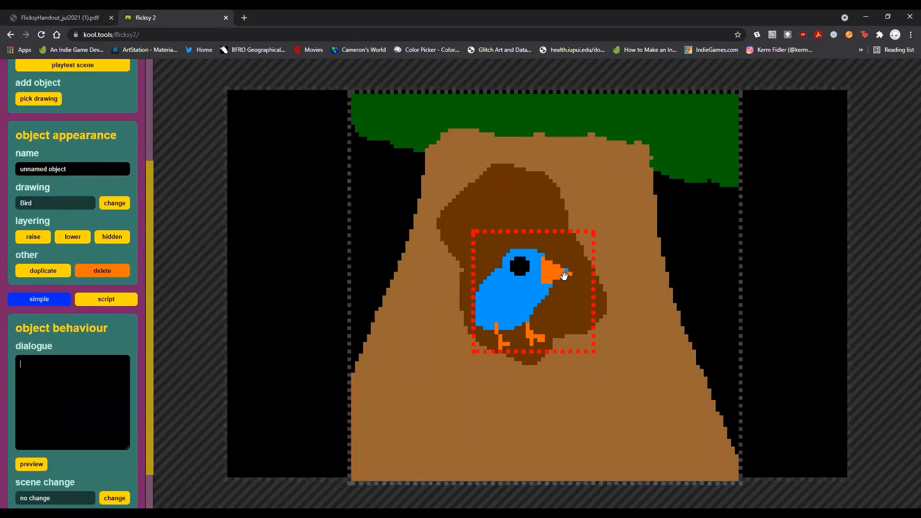
mouse_move(503, 263)
left_mouse_down()
mouse_move(522, 263)
mouse_move(496, 263)
left_mouse_up()
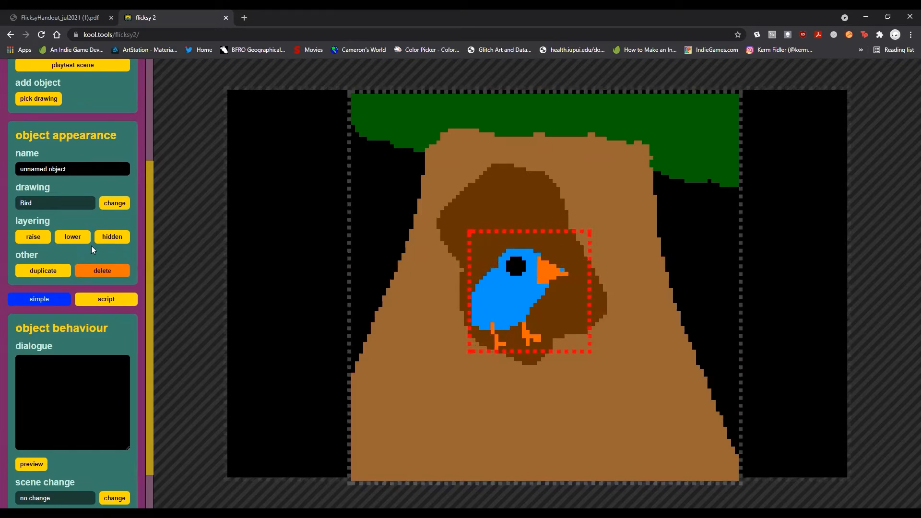
Step: Lower the bird's layer behind the Tree Close Up object and move the tree aside to check the stacking order
left_click(67, 236)
mouse_move(405, 250)
left_mouse_down()
mouse_move(154, 261)
mouse_move(500, 244)
left_mouse_up()
left_click(34, 240)
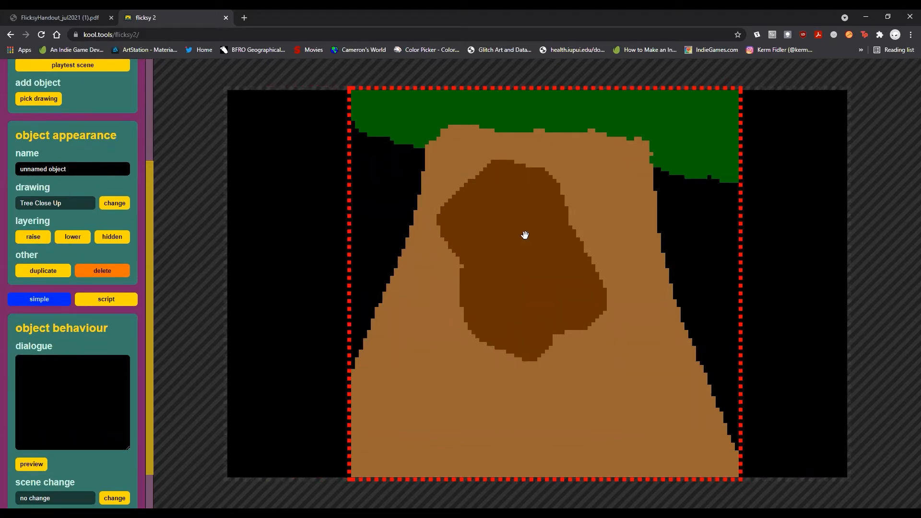
left_click_drag(524, 235, 315, 239)
Step: Raise the bird above the Tree Close Up object and place both back near the scene's center, with the bird in the hollow
left_click(546, 263)
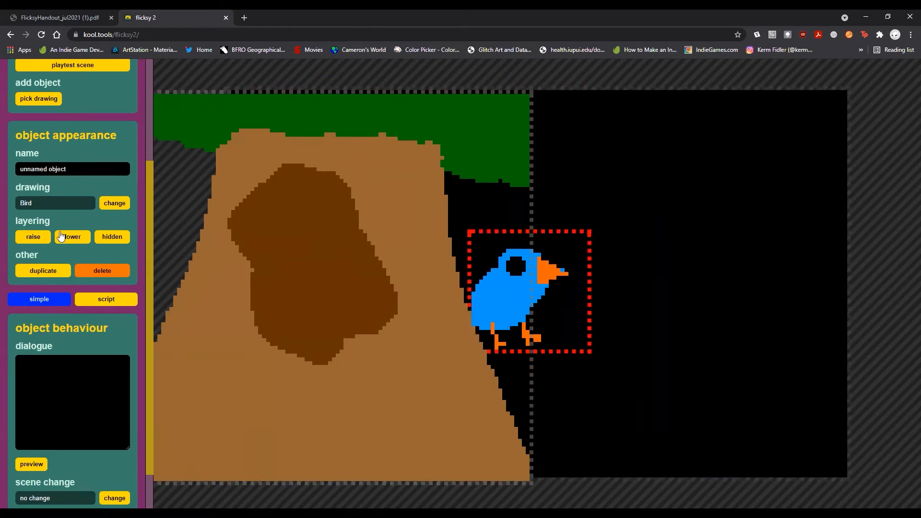
left_click_drag(509, 283, 320, 267)
left_click(38, 240)
left_click(33, 237)
left_click_drag(441, 234, 655, 228)
mouse_move(282, 270)
left_mouse_down()
mouse_move(504, 220)
mouse_move(505, 269)
mouse_move(489, 268)
left_mouse_up()
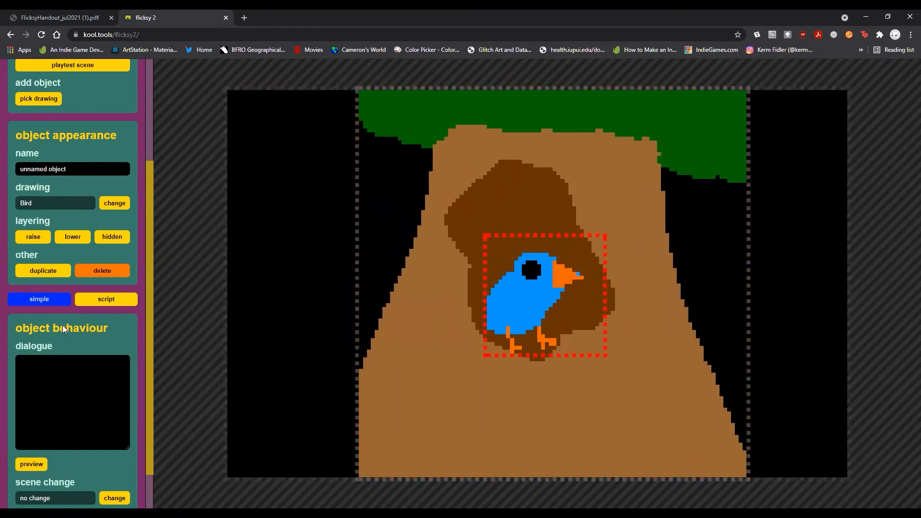
Step: Give the bird the dialogue "Tweet tweet!" and preview it
scroll(69, 357, "down", 1)
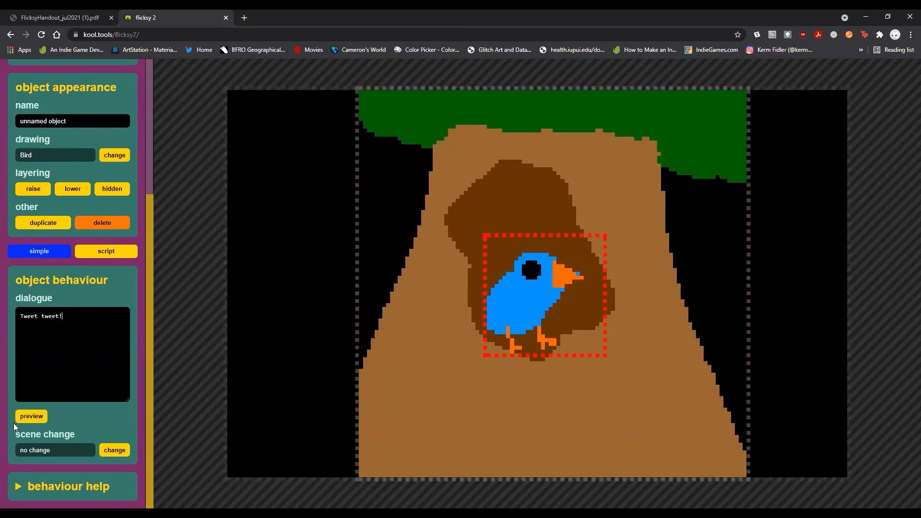
left_click(31, 416)
left_click(500, 375)
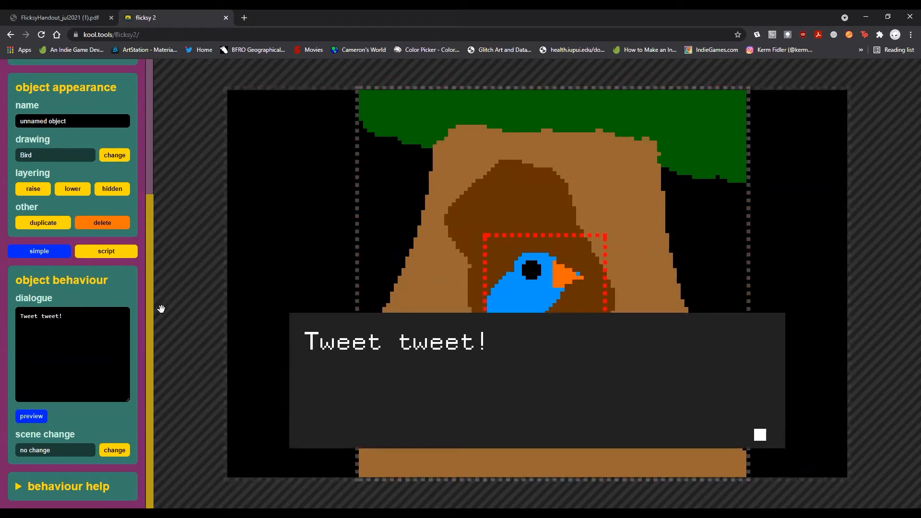
left_click(28, 424)
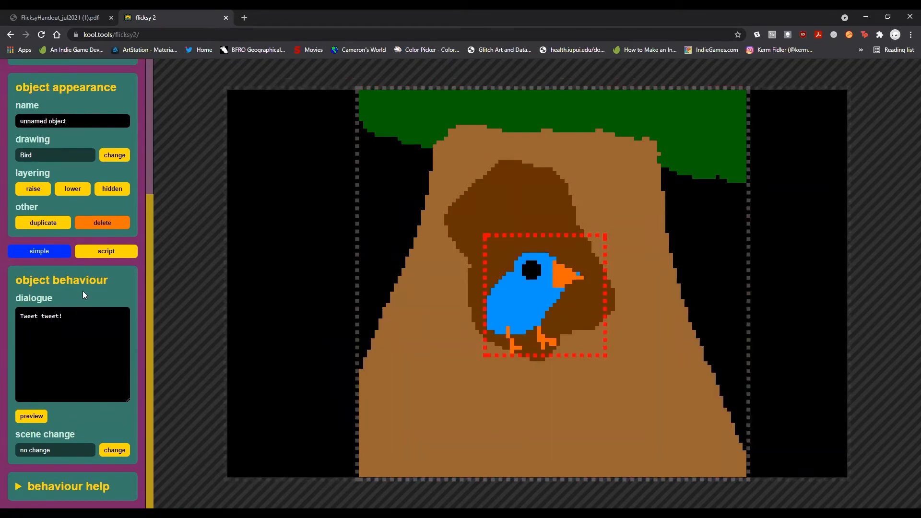
Step: Switch to the Forest scene and set the tree object's scene change to the Tree scene
scroll(83, 290, "up", 4)
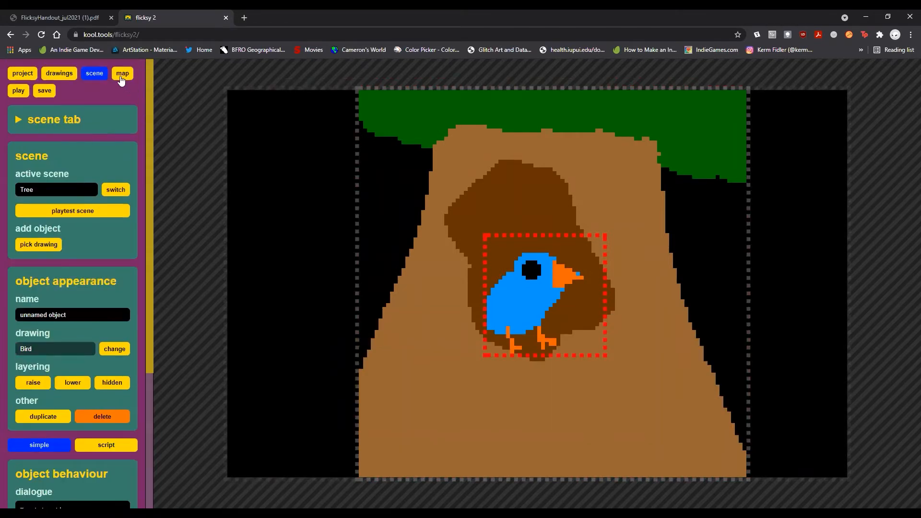
left_click(122, 190)
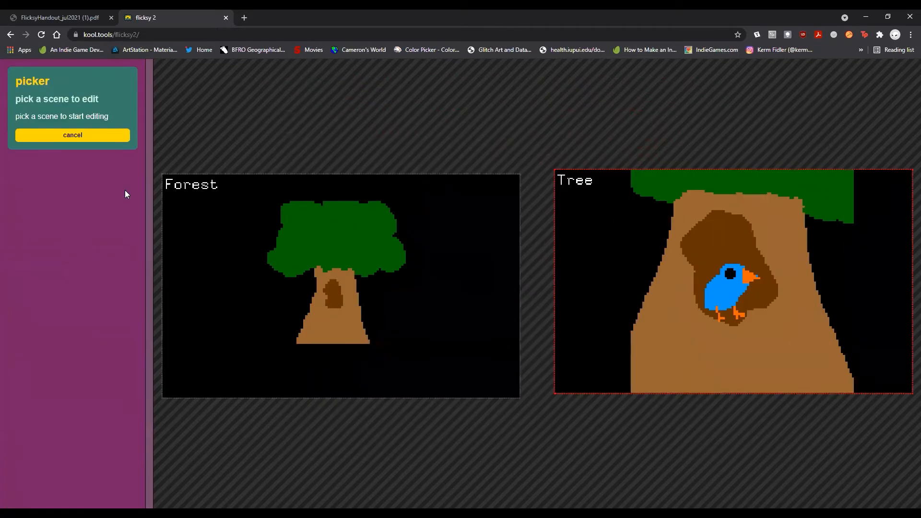
left_click(267, 234)
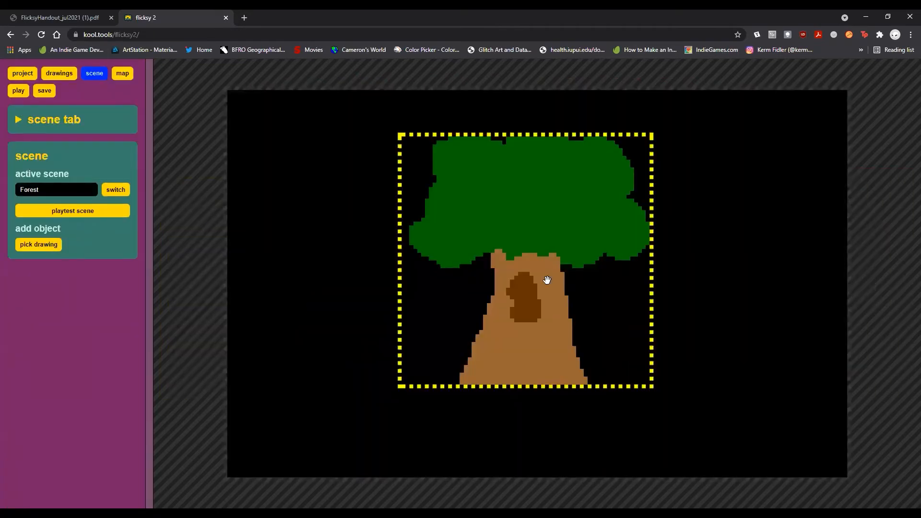
left_click(586, 287)
scroll(110, 349, "down", 4)
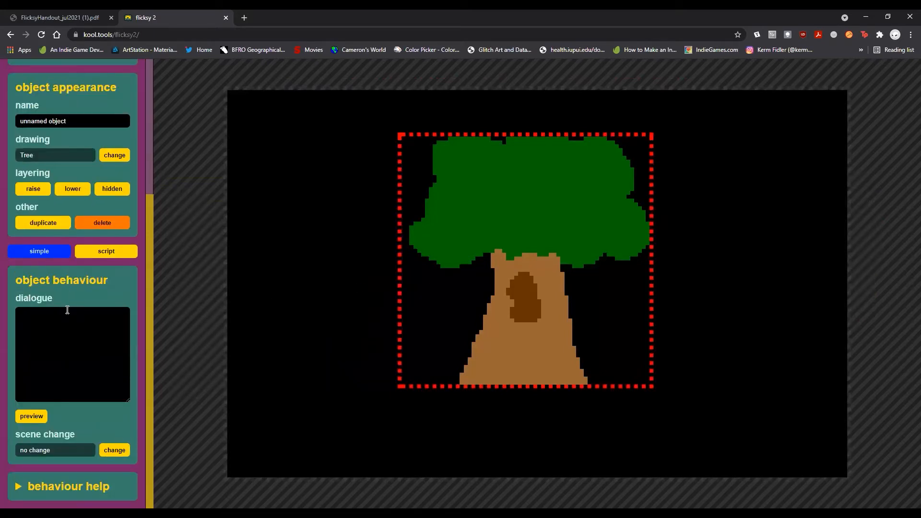
left_click(113, 451)
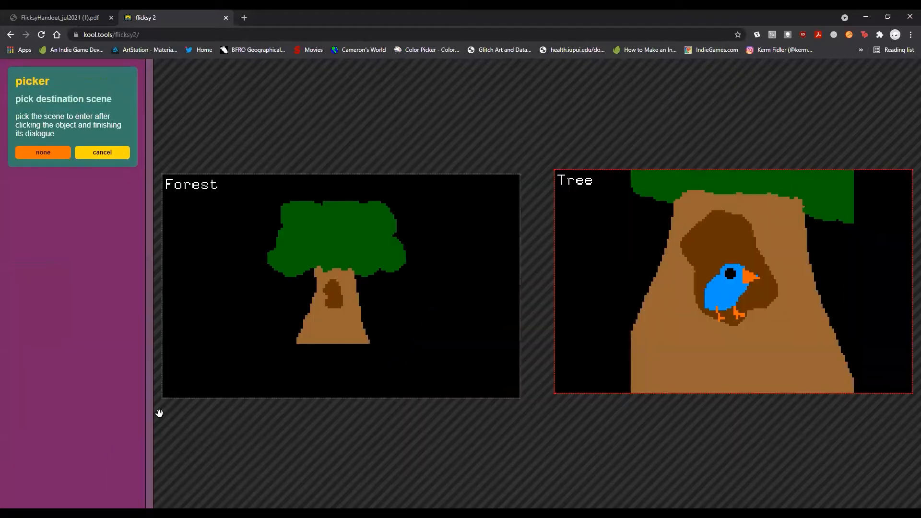
left_click(648, 270)
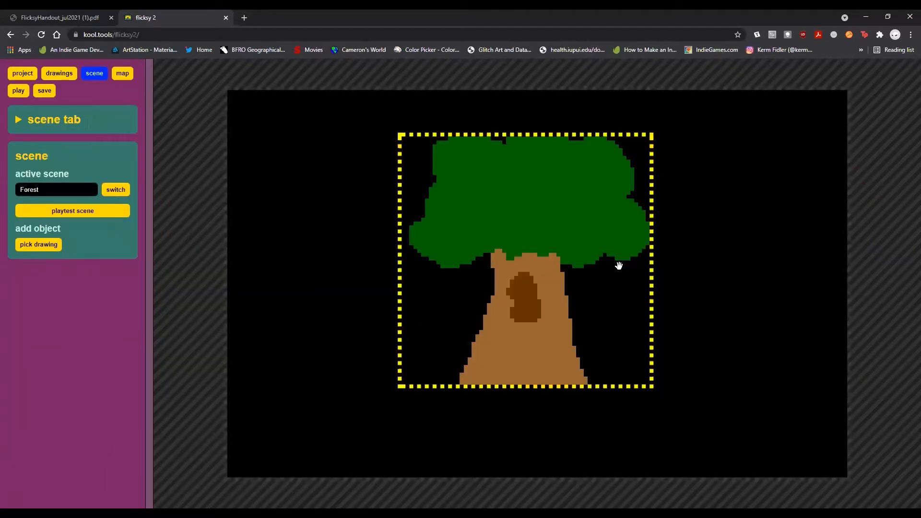
left_click(497, 254)
scroll(94, 290, "down", 4)
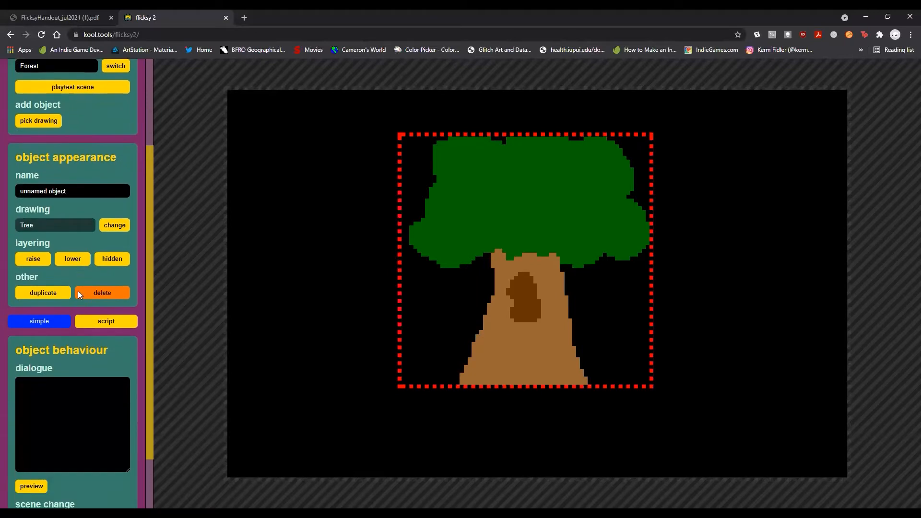
scroll(72, 326, "up", 4)
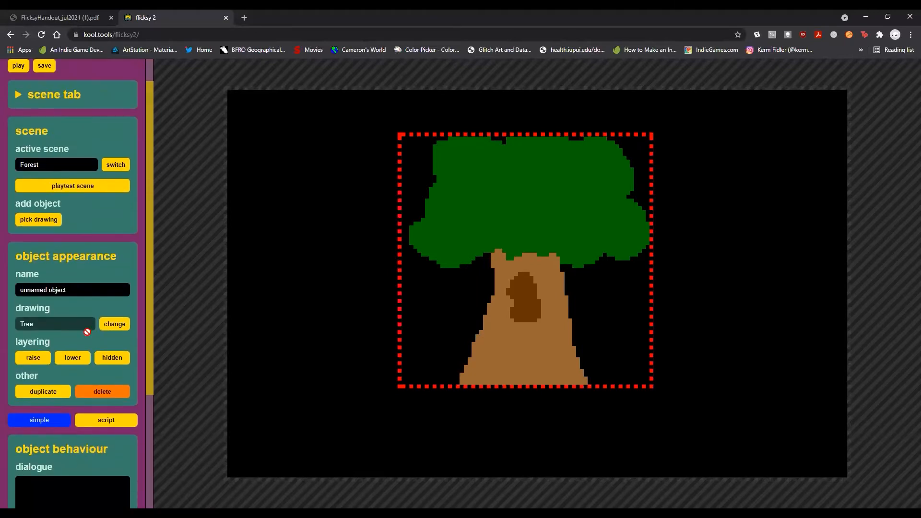
Step: Try to playtest the game by jumping to the Forest scene
left_click(18, 91)
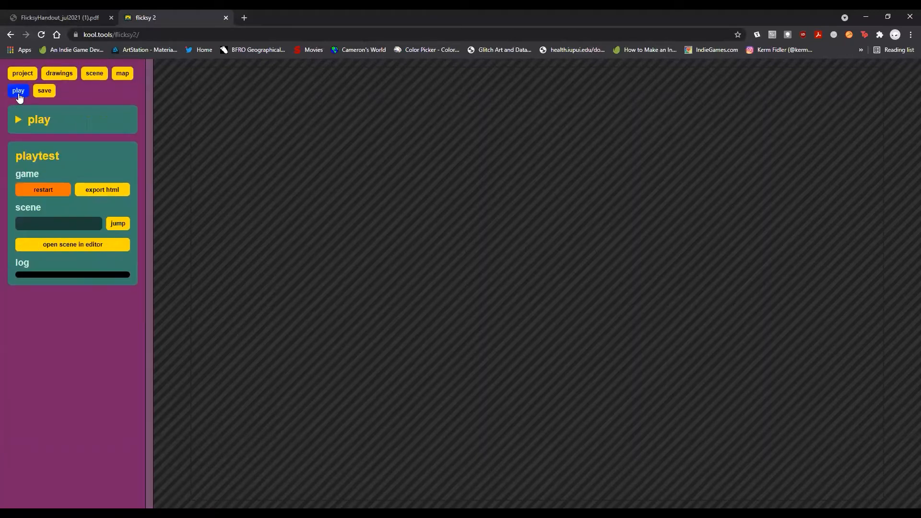
left_click(118, 225)
left_click(160, 230)
Step: Set Forest as the starting scene on the scene map and open it for editing
left_click(121, 74)
left_click(115, 189)
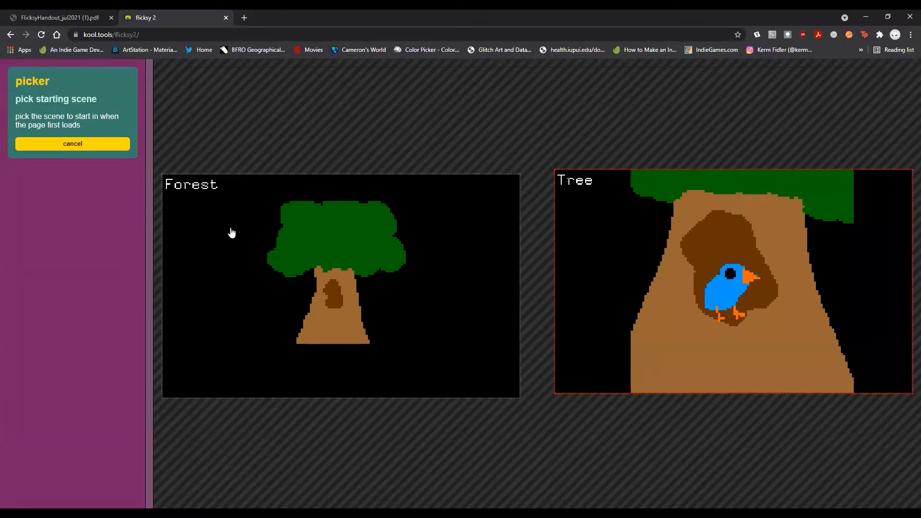
left_click(72, 145)
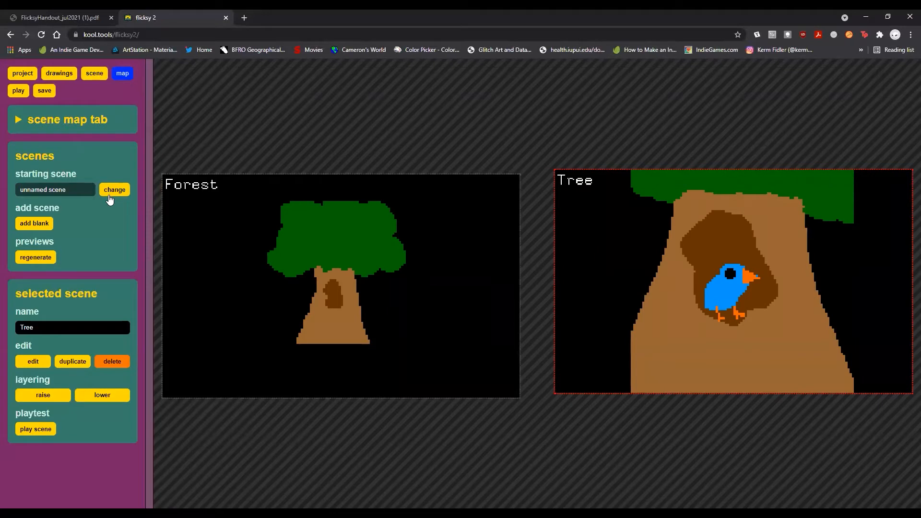
left_click(242, 220)
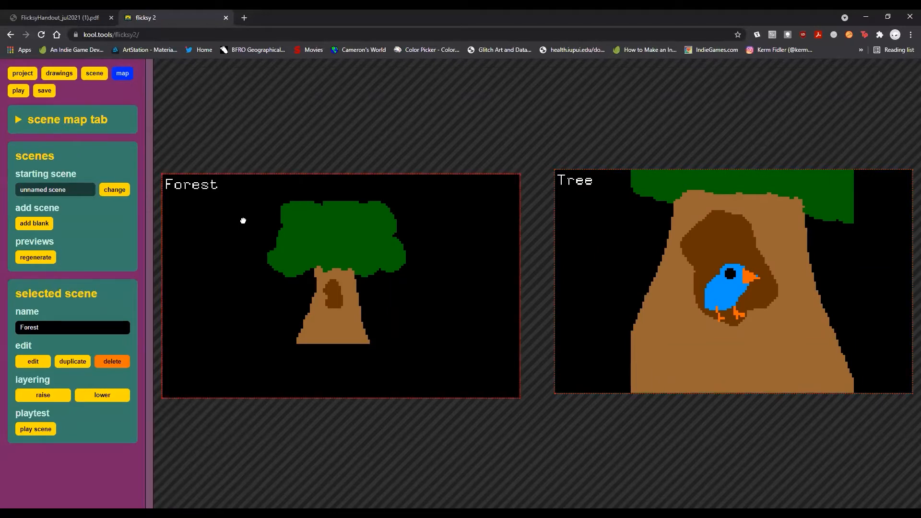
left_click(27, 91)
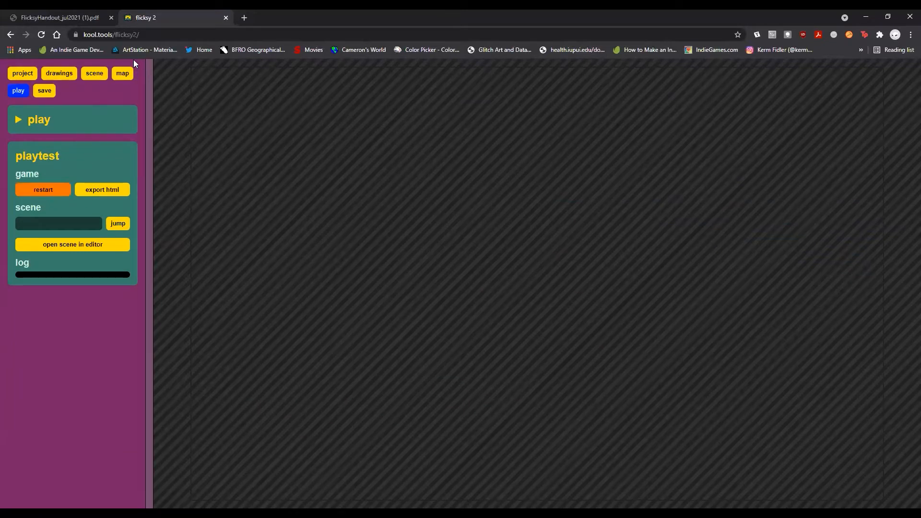
left_click(121, 76)
left_click(114, 190)
left_click(275, 239)
double_click(275, 239)
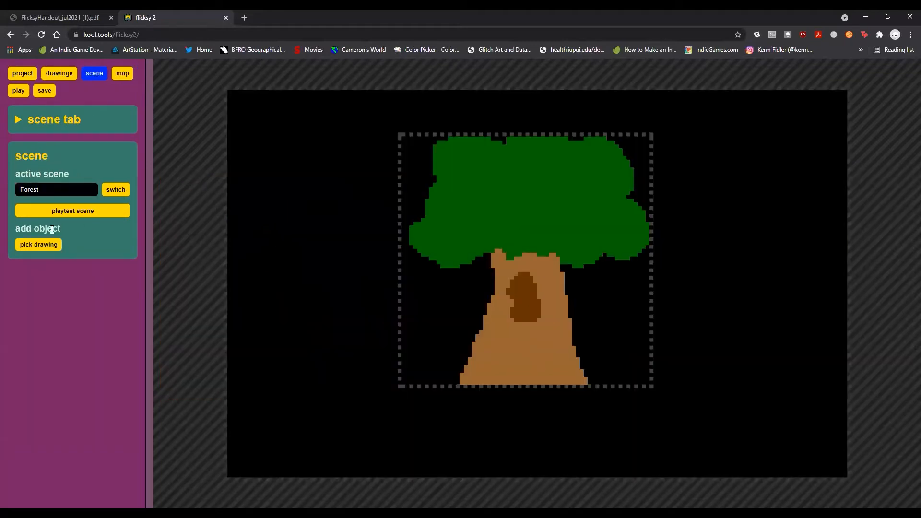
Step: Playtest the Forest scene, and return to the editor to check the tree object's settings
left_click(67, 212)
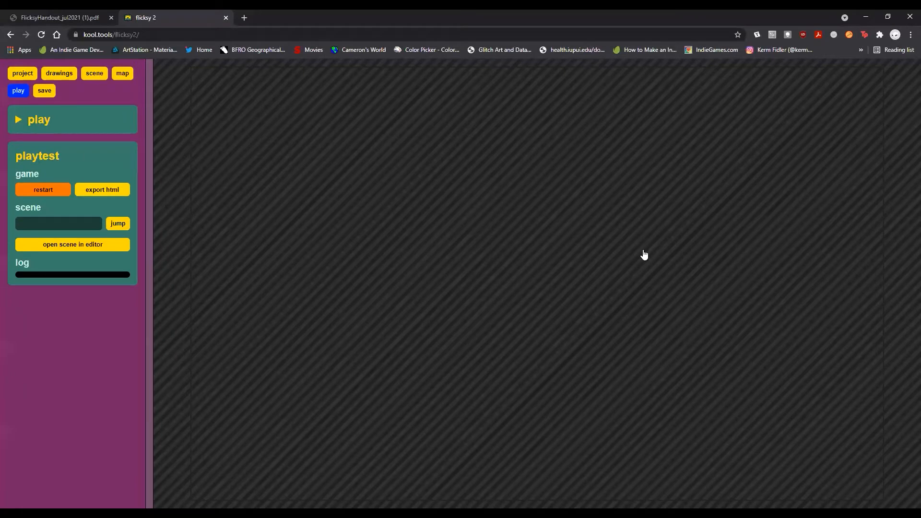
left_click(116, 246)
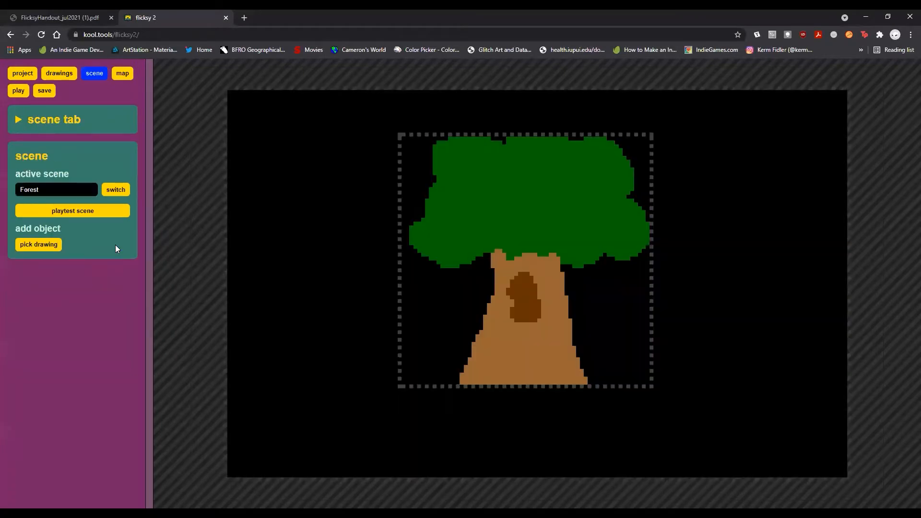
left_click(510, 230)
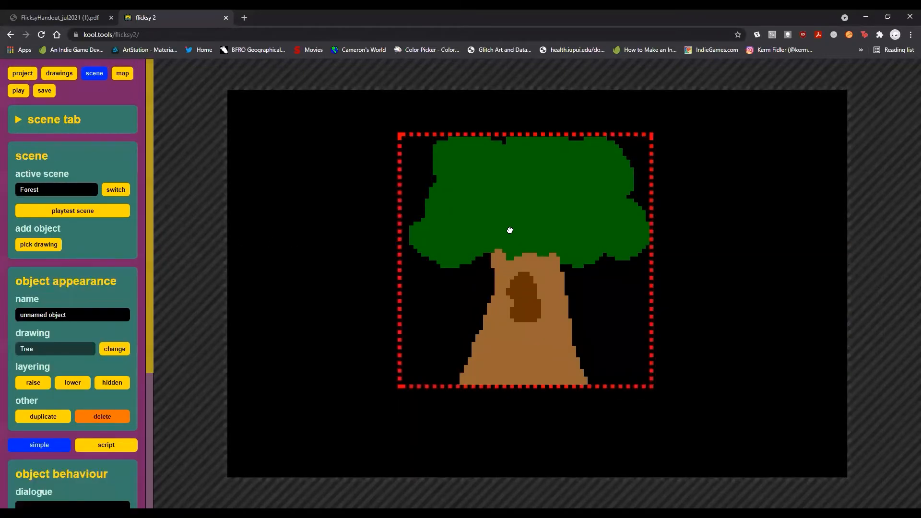
scroll(209, 211, "down", 1)
scroll(101, 216, "down", 4)
scroll(91, 211, "up", 5)
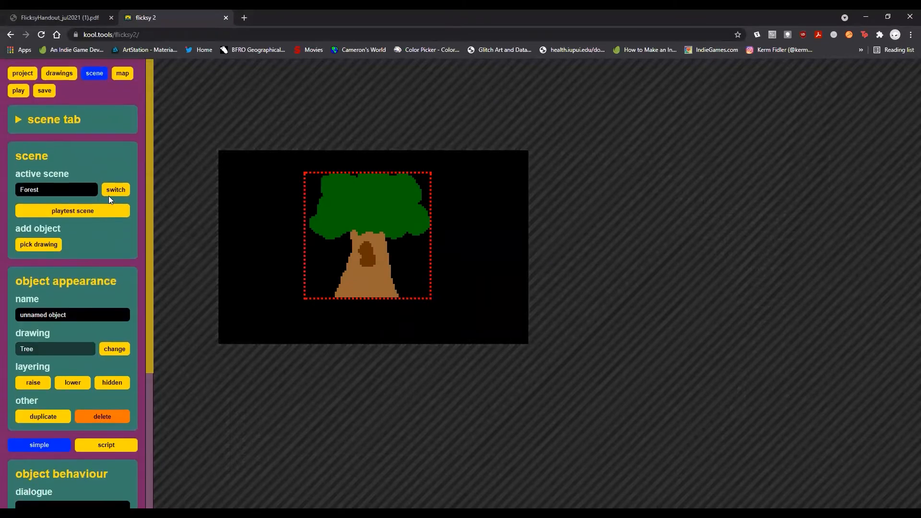
Step: Check the starting scene on the map and playtest the game by jumping to the Forest scene with the play instructions expanded
left_click(122, 73)
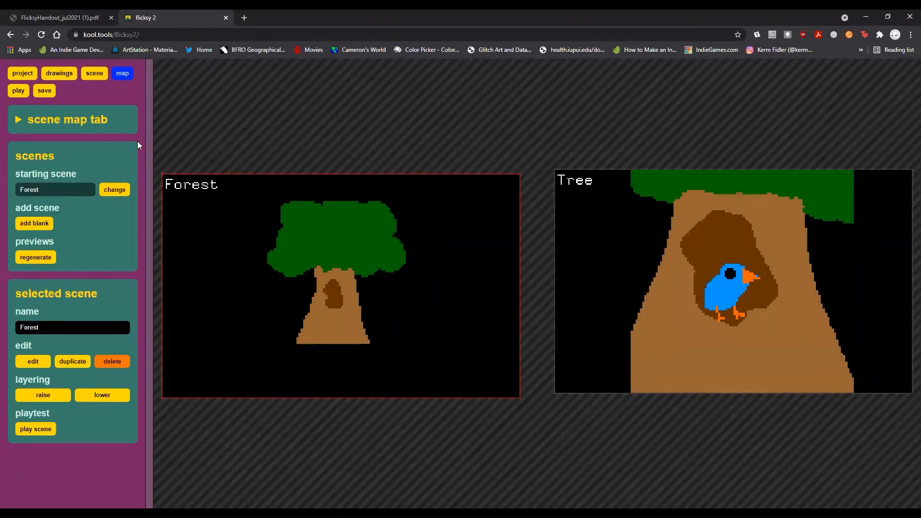
left_click(19, 91)
left_click(25, 119)
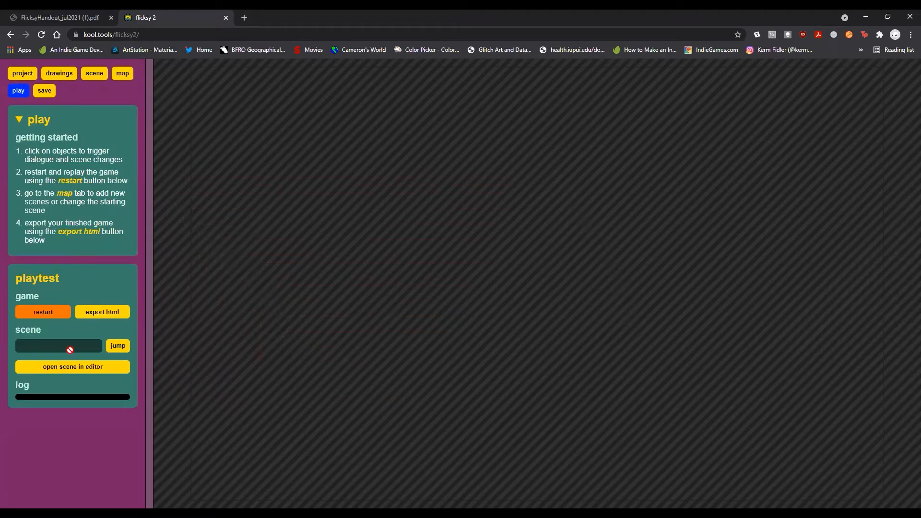
left_click(118, 348)
left_click(218, 291)
left_click(123, 345)
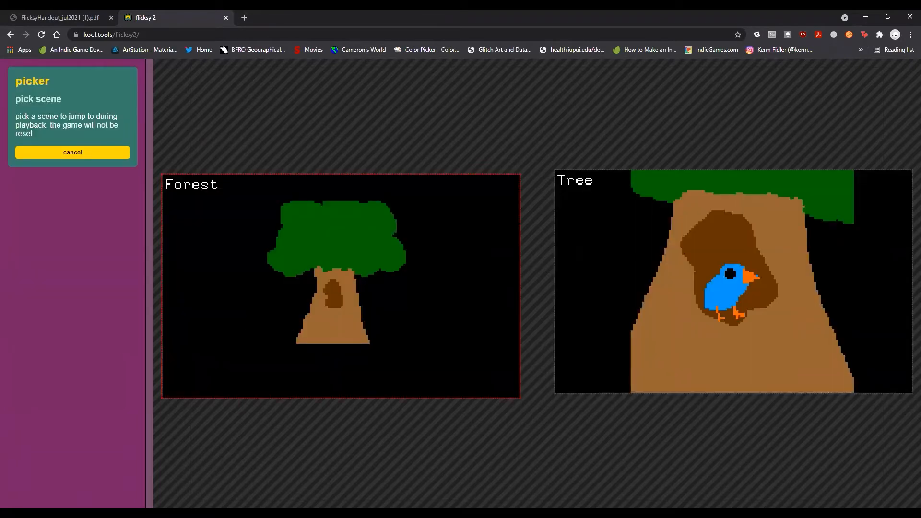
left_click(215, 336)
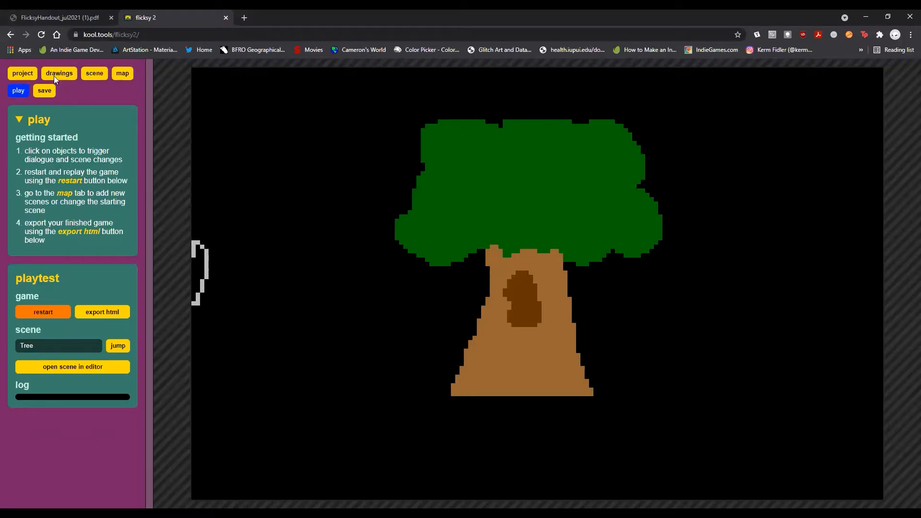
Step: Open the project details to view the export and publish options
left_click(19, 75)
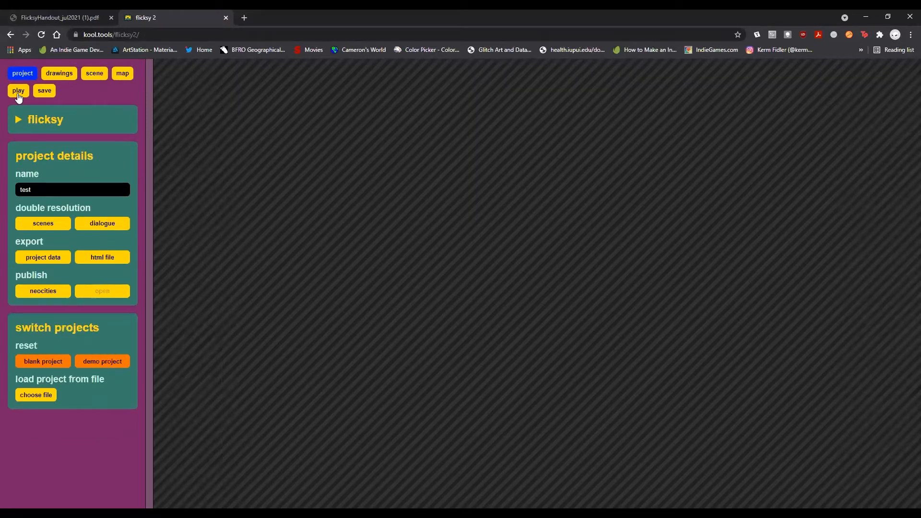
left_click(19, 94)
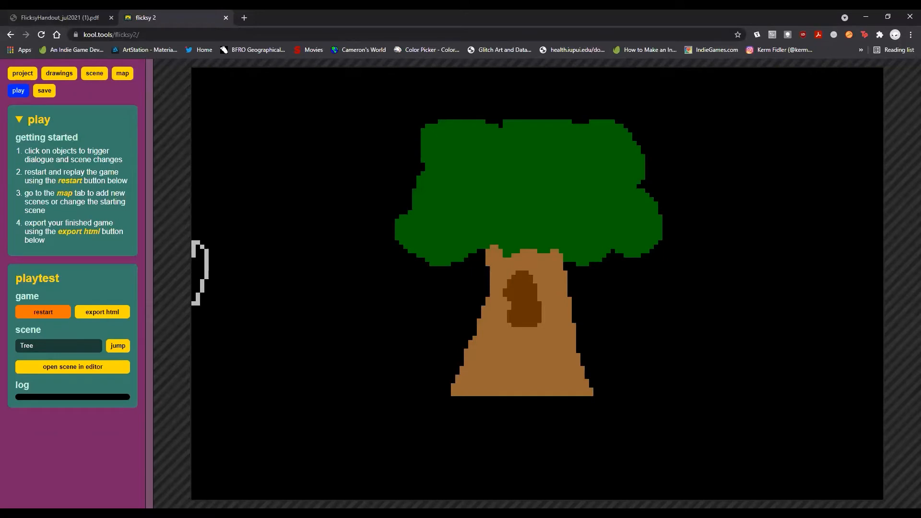
left_click(25, 77)
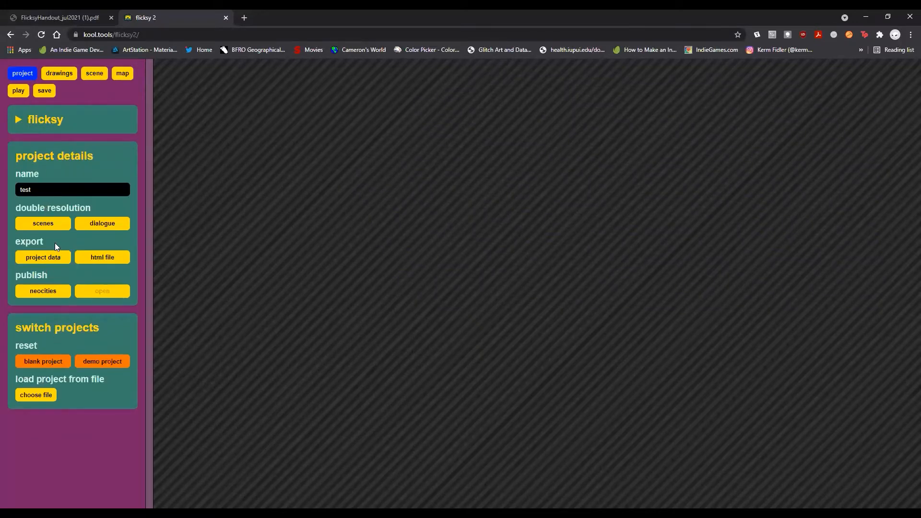
Step: Check the scene map, and return to the project details to export the game as an HTML file
left_click(123, 74)
left_click(25, 76)
right_click(88, 259)
key("Escape")
left_click(82, 262)
left_click(106, 258)
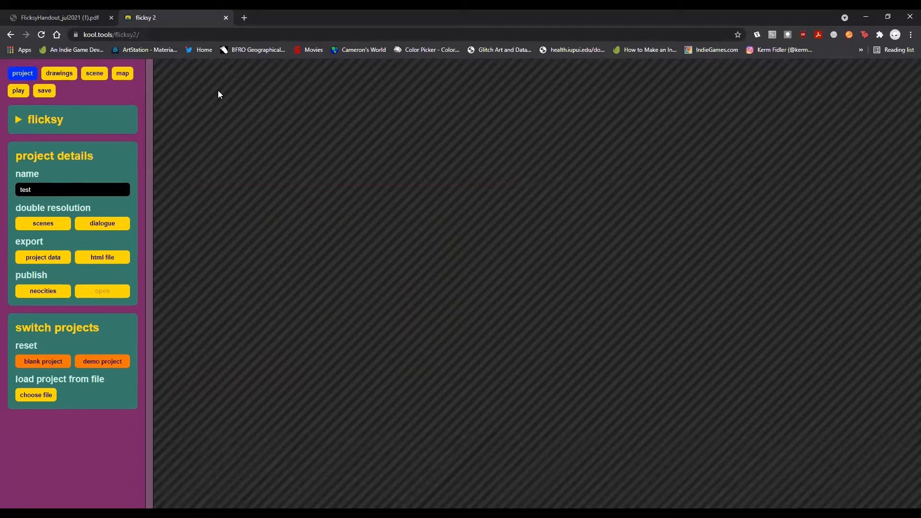
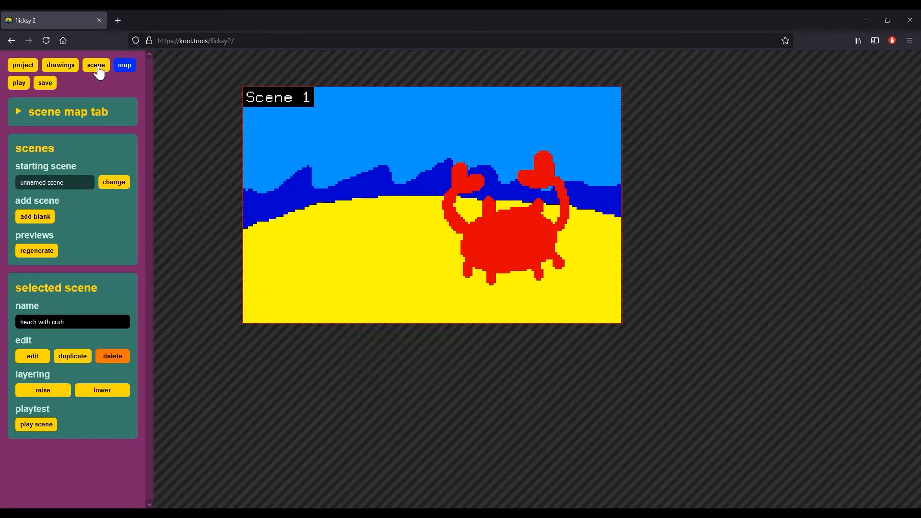
Step: Add a blank scene on the scene map and arrange it beside Scene 1 without overlap
left_click(35, 216)
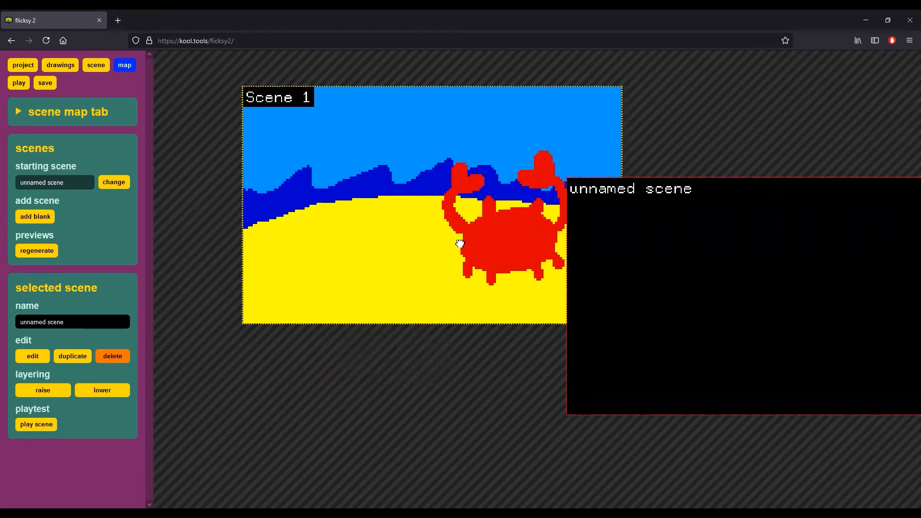
left_click_drag(533, 257, 462, 279)
left_click_drag(641, 276, 645, 216)
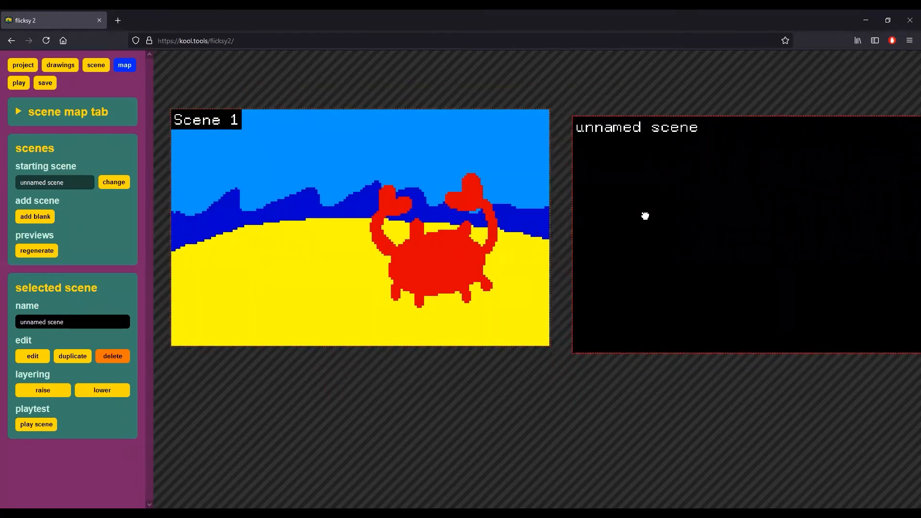
left_click_drag(76, 330, 2, 345)
Step: Open the new unnamed scene for editing and add the beach background drawing to it as an object
double_click(663, 210)
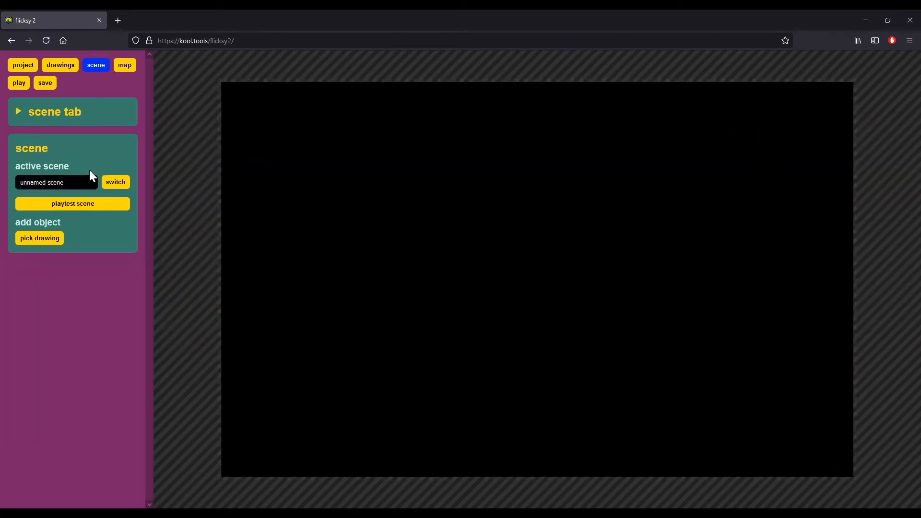
left_click(124, 68)
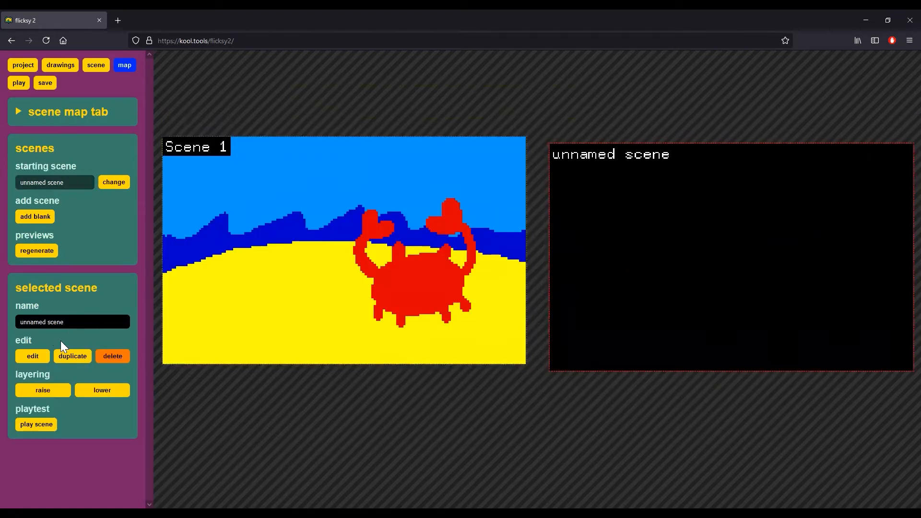
left_click(35, 359)
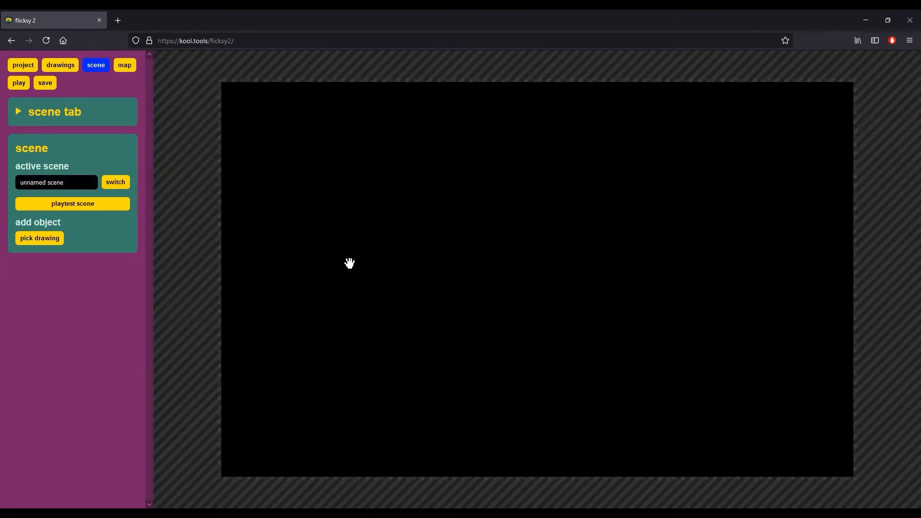
left_click(52, 240)
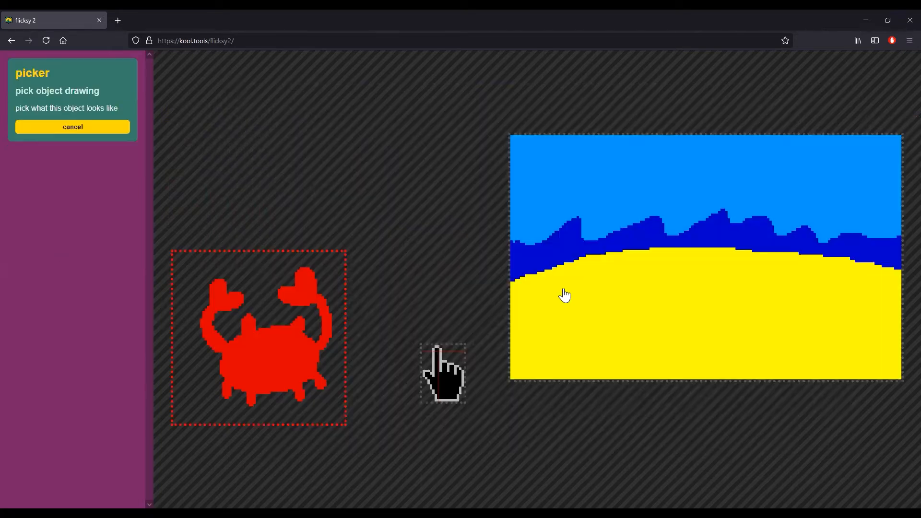
left_click(636, 278)
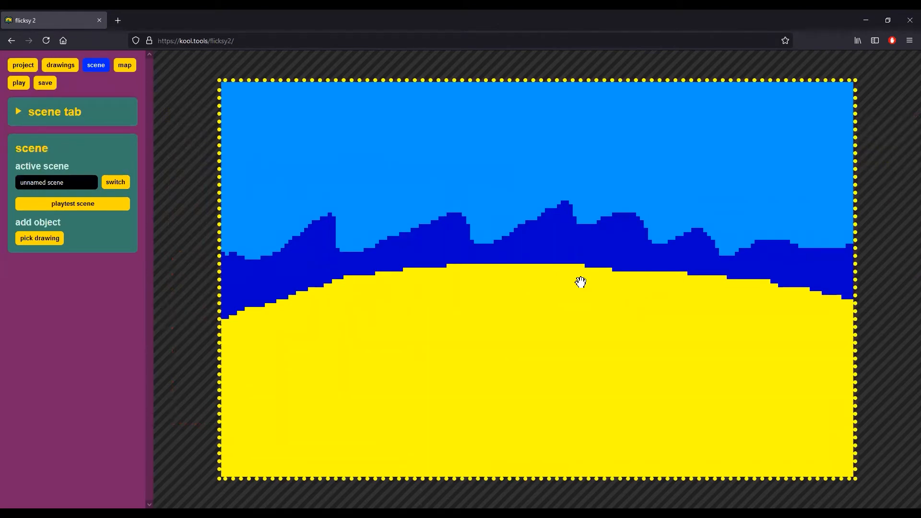
Step: Open the beach with crab scene from the map and enter "I'm a crab!" as the crab object's dialogue
left_click(131, 69)
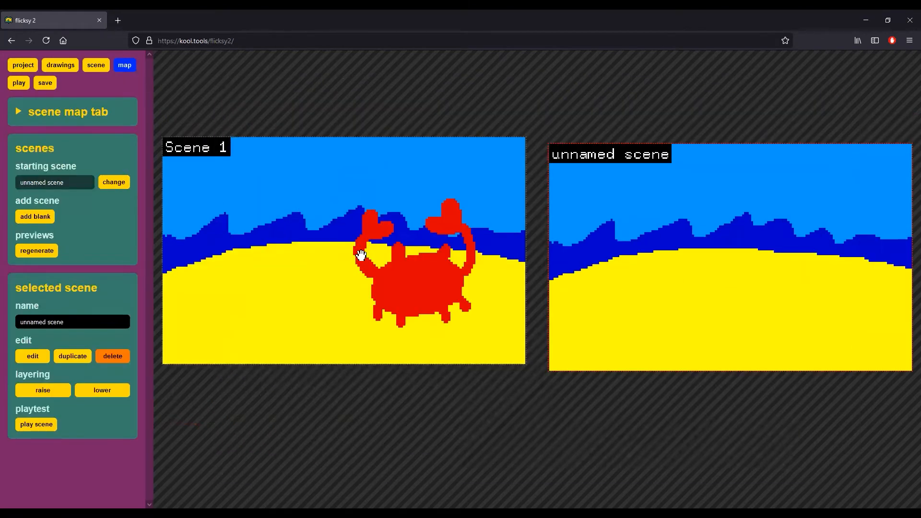
mouse_move(368, 225)
left_mouse_down()
mouse_move(361, 242)
mouse_move(364, 230)
left_mouse_up()
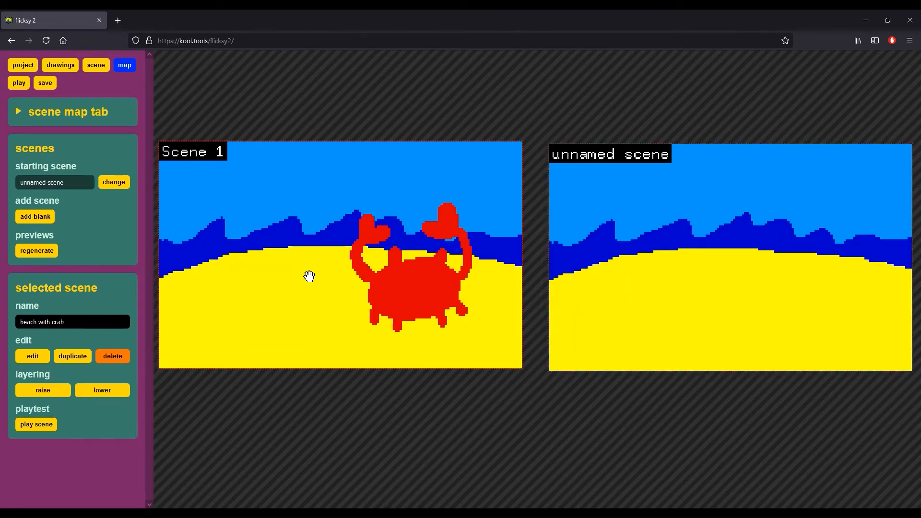
double_click(246, 243)
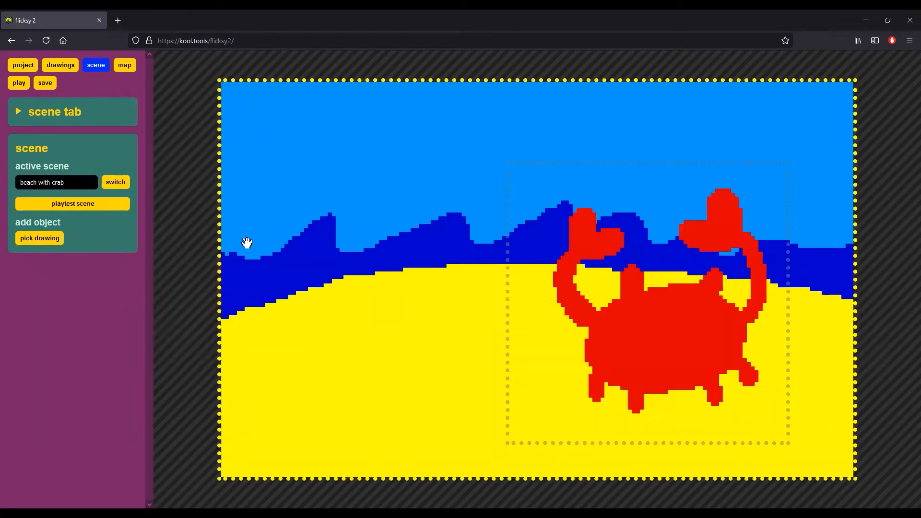
mouse_move(448, 196)
left_mouse_down()
mouse_move(430, 179)
mouse_move(451, 195)
left_mouse_up()
left_click(690, 317)
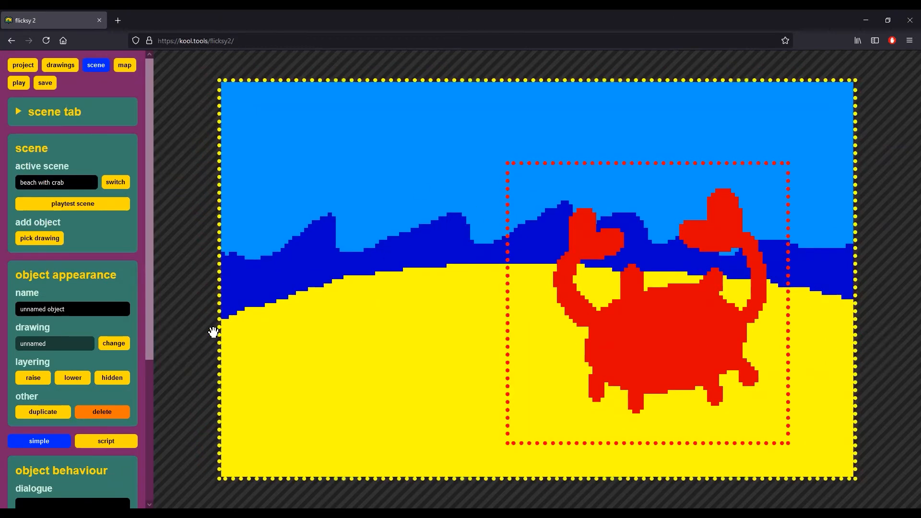
scroll(150, 316, "down", 2)
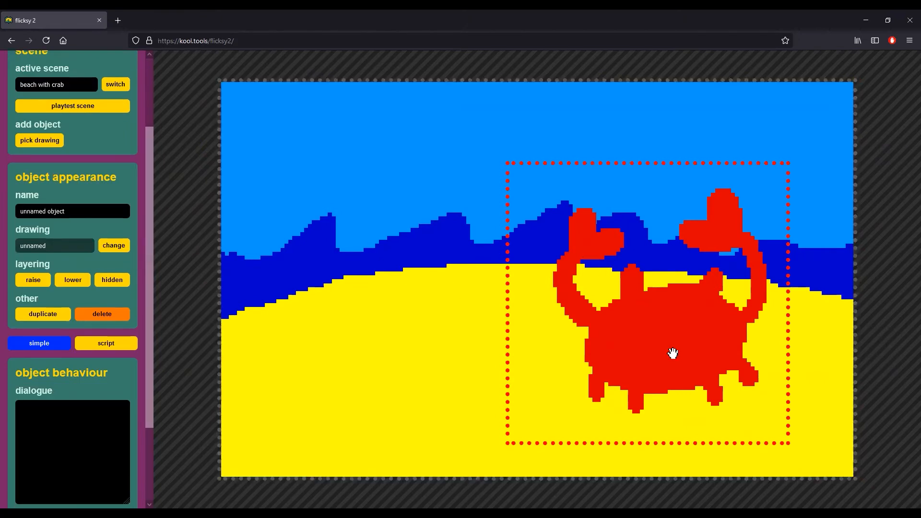
scroll(143, 379, "down", 1)
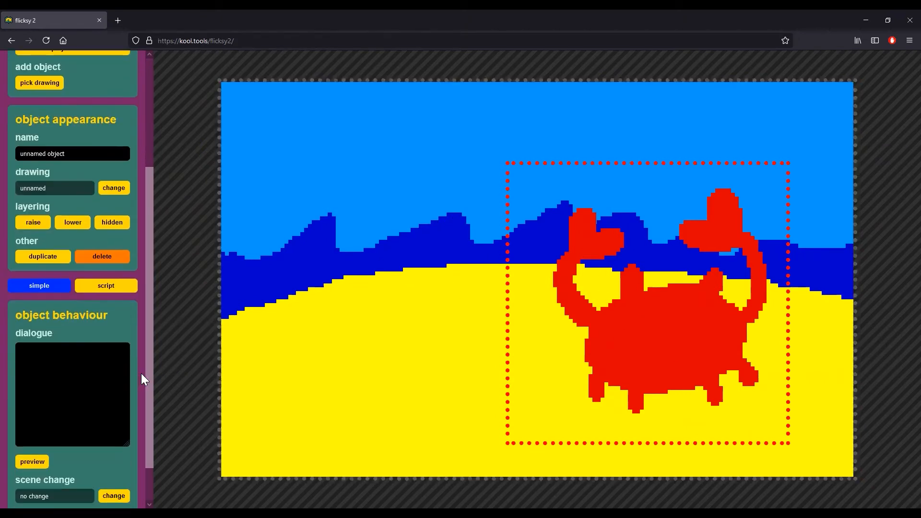
scroll(142, 375, "down", 1)
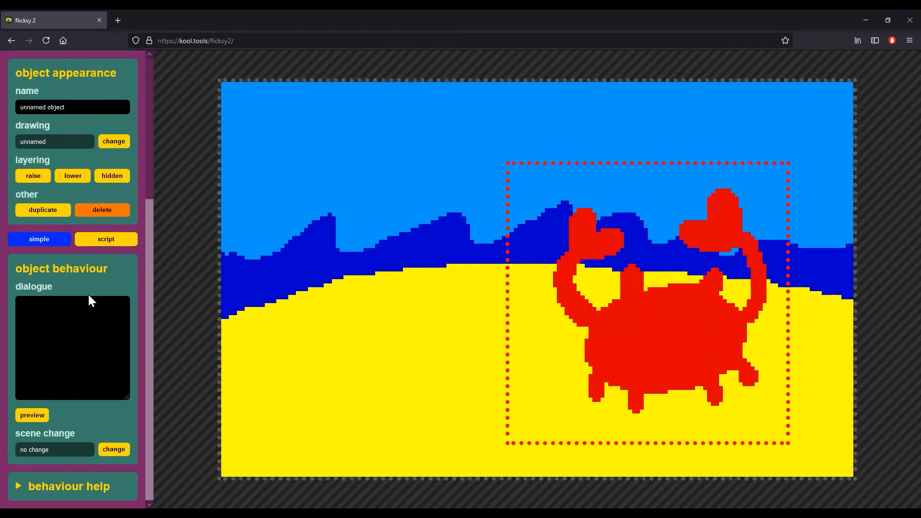
left_click_drag(13, 271, 114, 263)
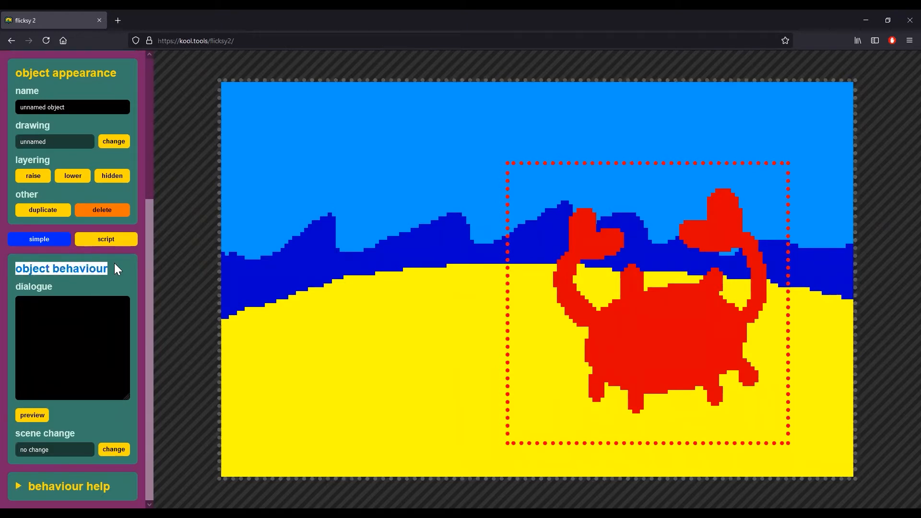
left_click(102, 314)
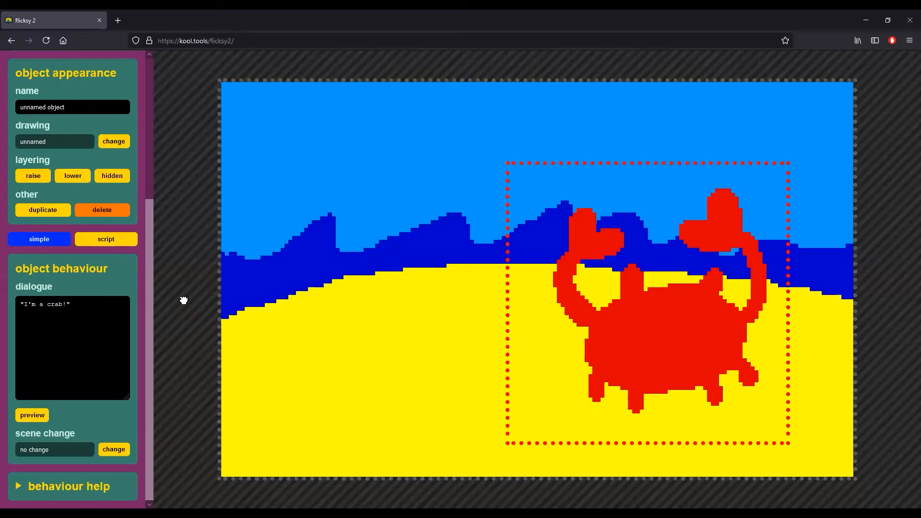
Step: View the getting-started instructions for editing scenes, and collapse them again
scroll(132, 188, "up", 4)
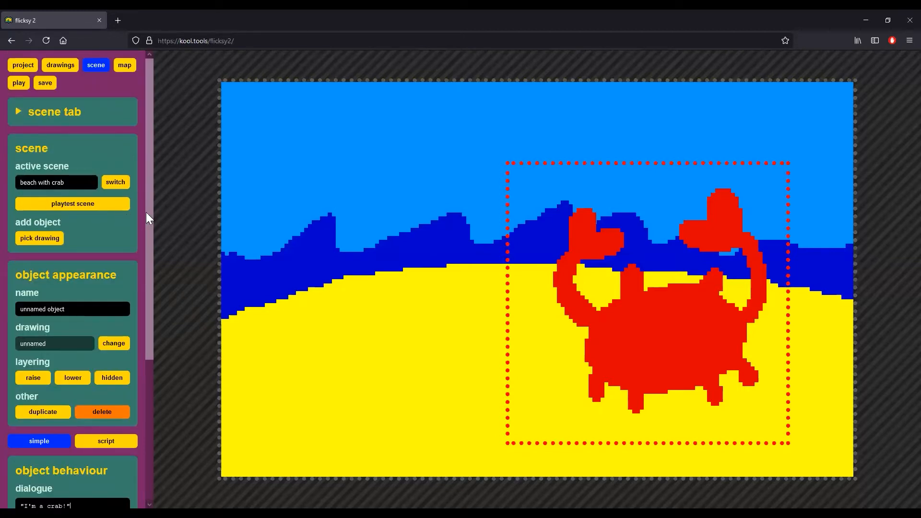
left_click(17, 111)
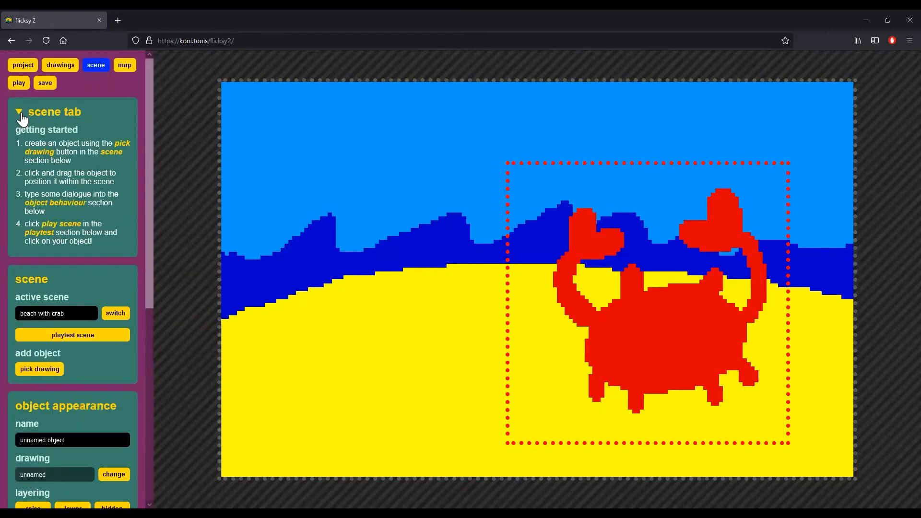
left_click(19, 117)
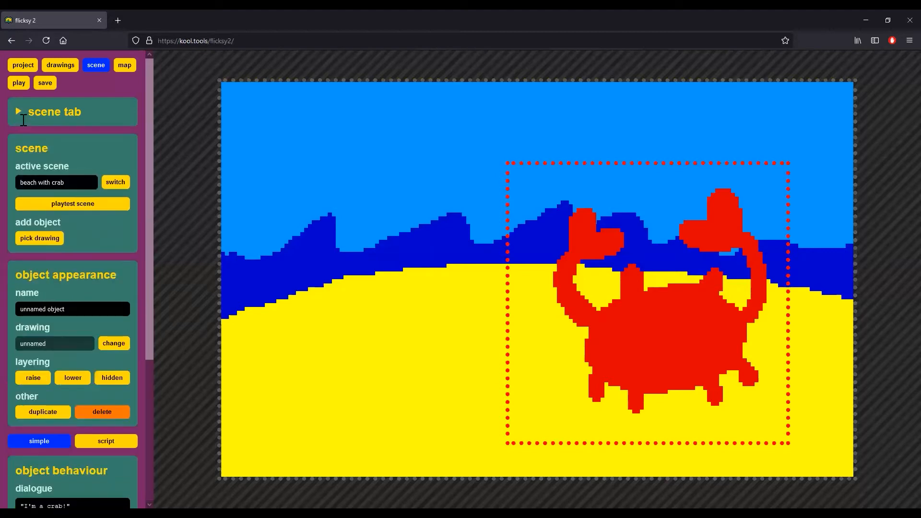
Step: Preview the crab's dialogue and look at its text box over the beach scene
scroll(100, 228, "down", 2)
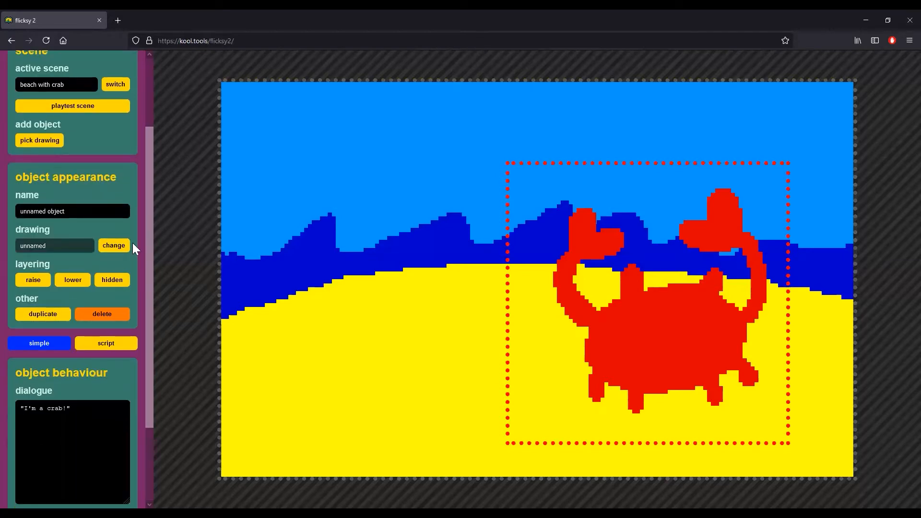
scroll(139, 259, "down", 2)
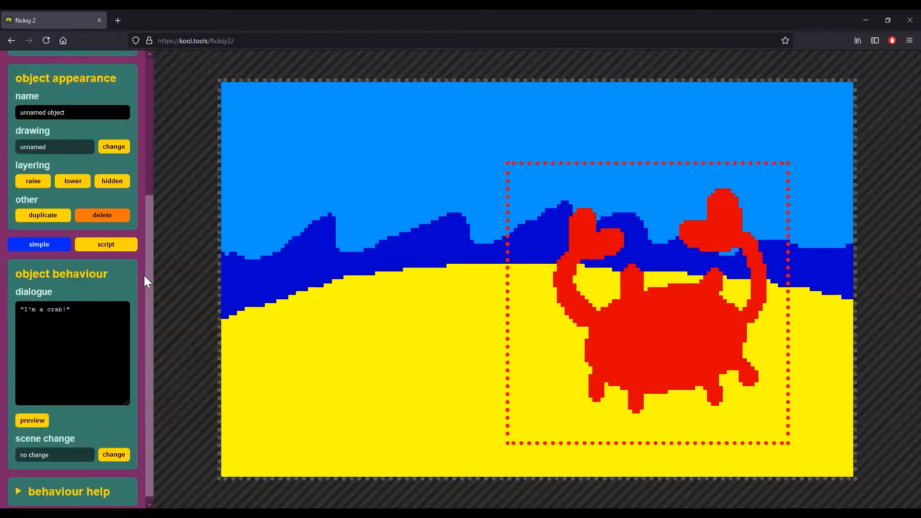
left_click(37, 416)
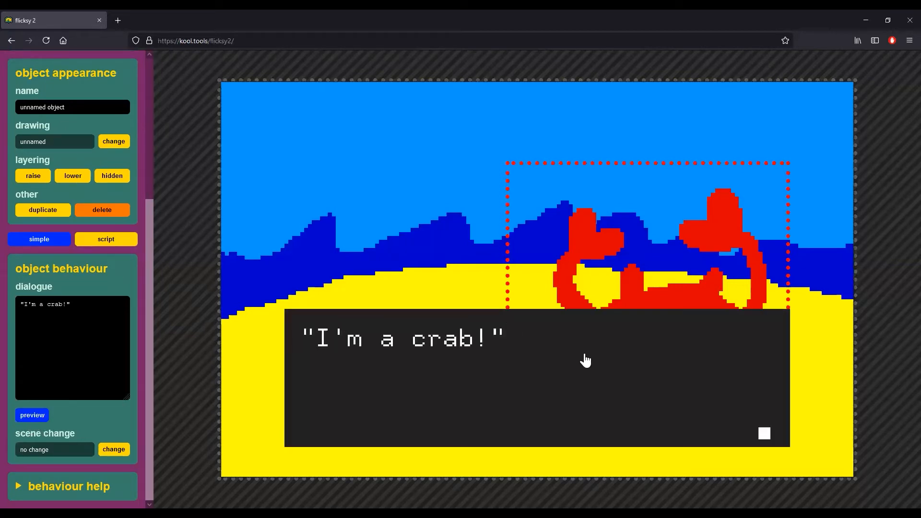
scroll(725, 405, "up", 2)
scroll(724, 413, "down", 2)
left_click_drag(469, 224, 438, 191)
left_click(639, 382)
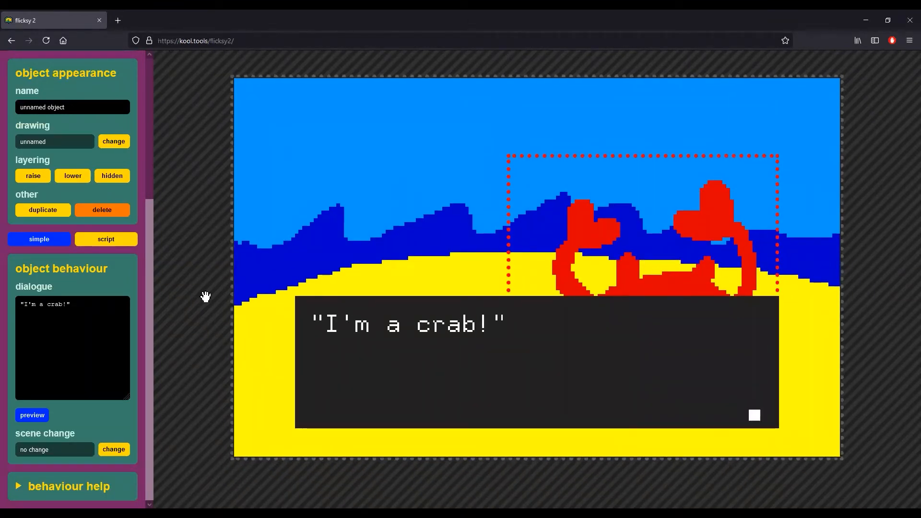
scroll(225, 310, "up", 1)
scroll(228, 315, "down", 2)
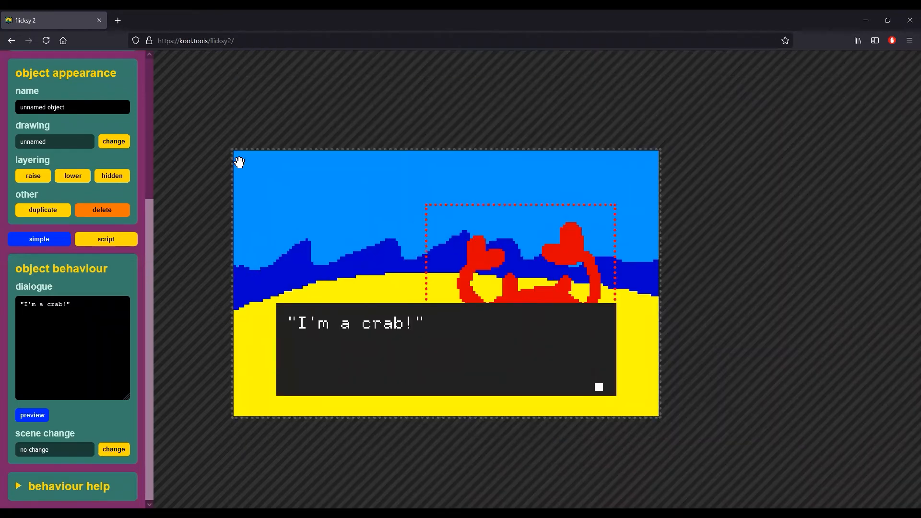
scroll(125, 115, "up", 4)
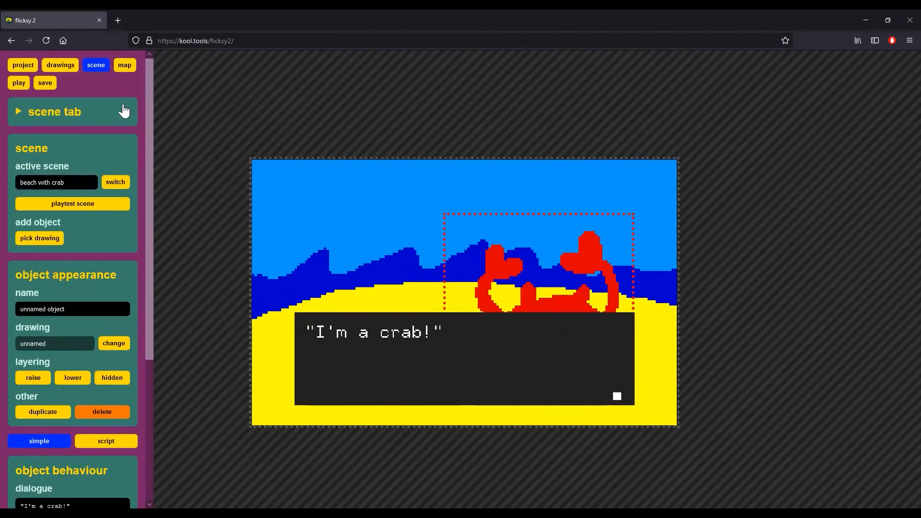
Step: Set the beach with crab scene as the starting scene on the scene map
left_click(124, 65)
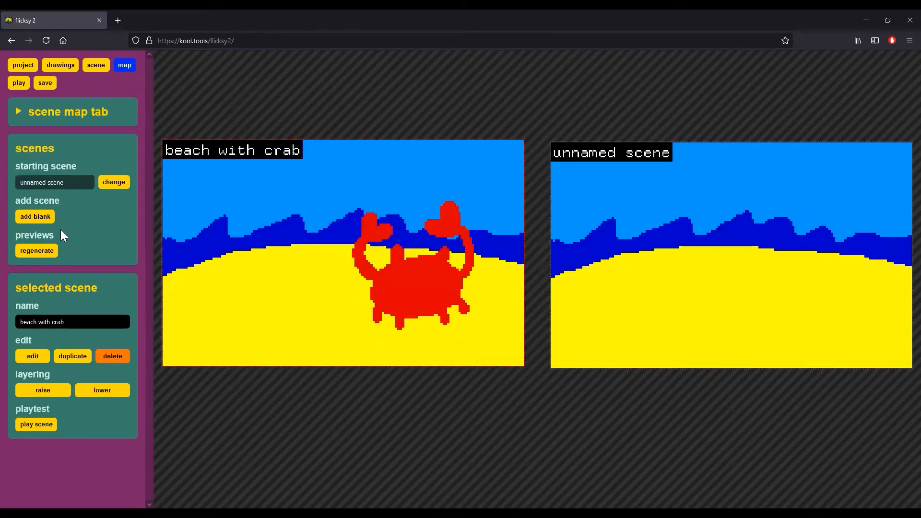
left_click(116, 184)
left_click(237, 207)
Step: Open the game playtest and read its getting-started instructions
left_click(18, 85)
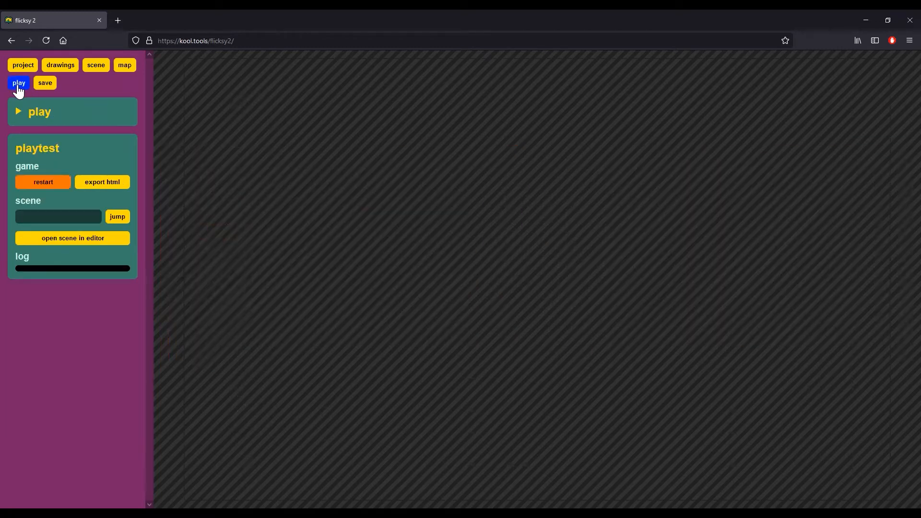
left_click(18, 113)
left_click(18, 114)
left_click(20, 112)
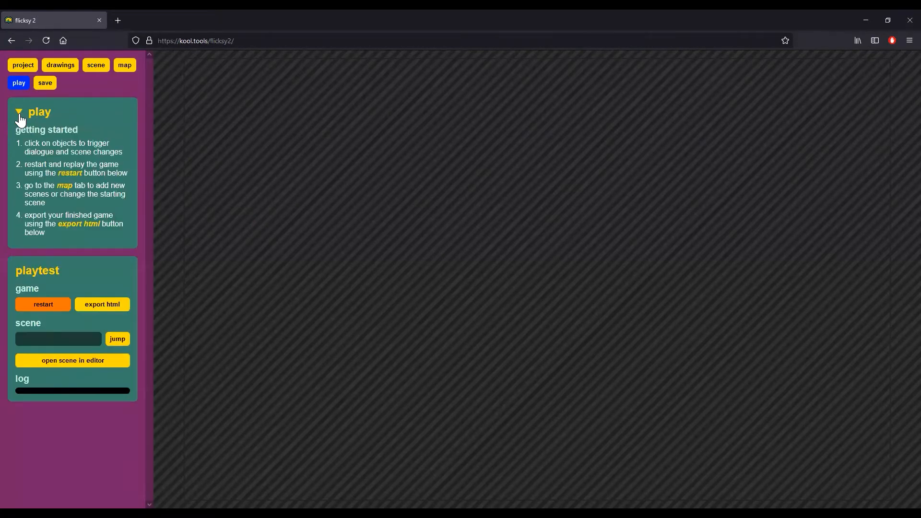
left_click(19, 113)
Step: Check the starting scene on the map and playtest the beach with crab scene
left_click(124, 66)
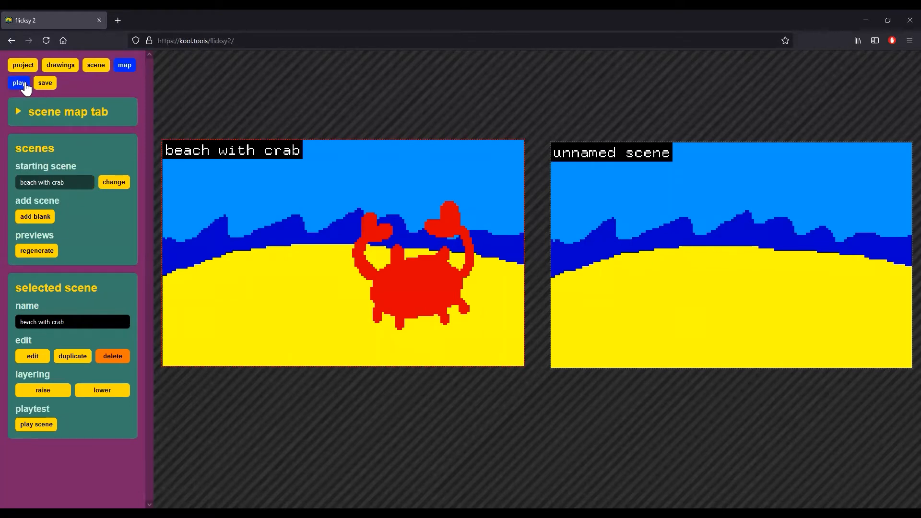
left_click(24, 83)
left_click(121, 66)
left_click(36, 425)
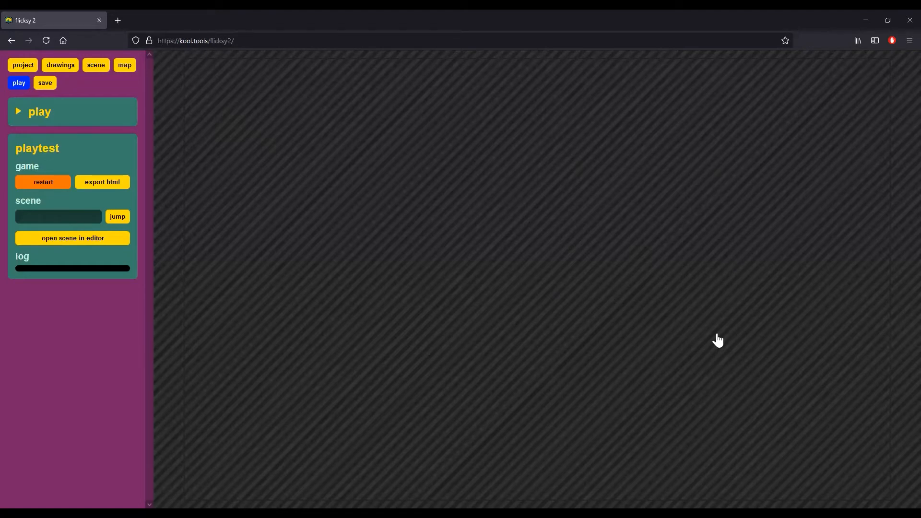
Step: Set the crab's scene change in the beach with crab scene to go to the unnamed scene
left_click(123, 67)
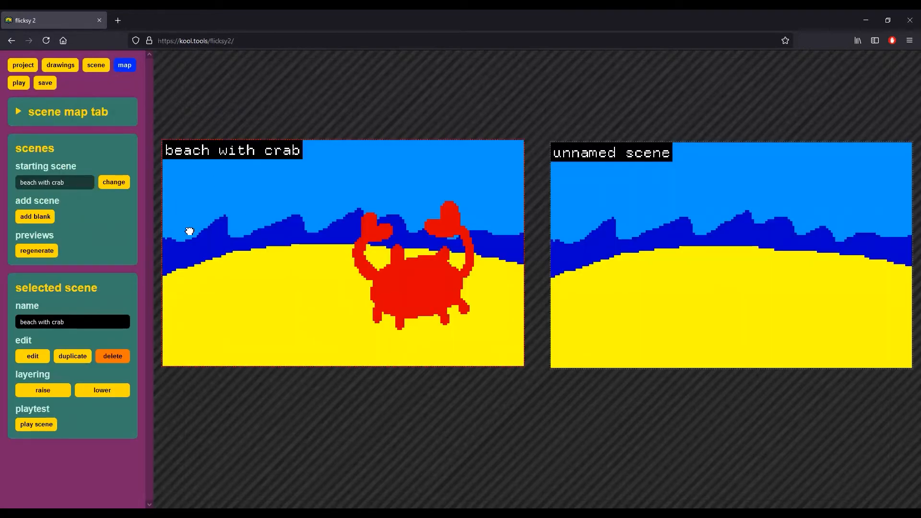
left_click(43, 356)
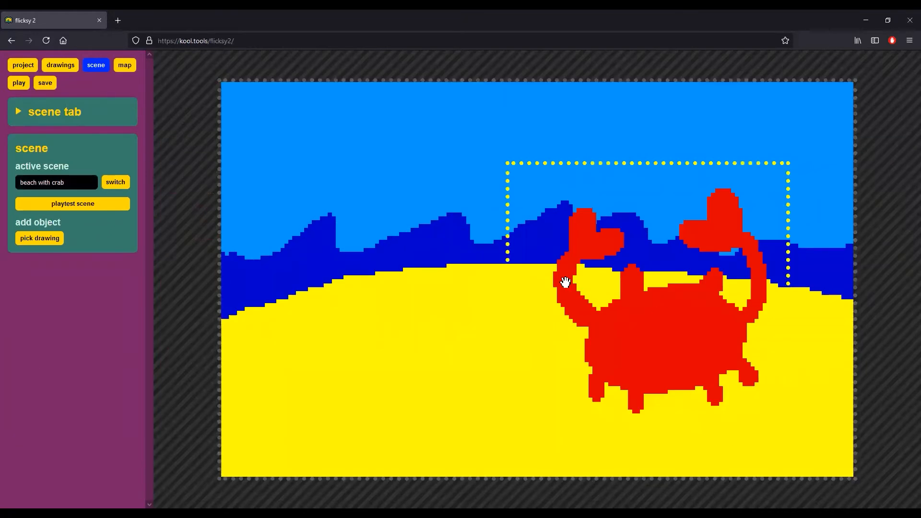
left_click(632, 305)
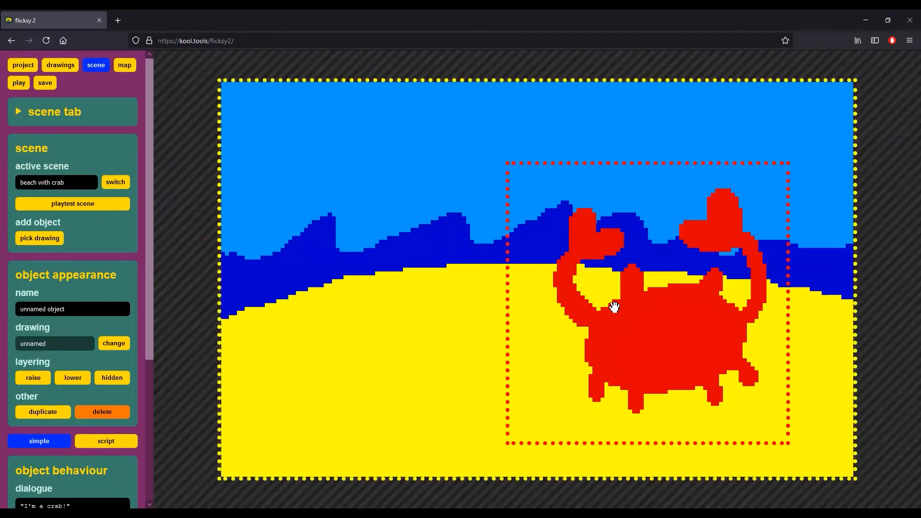
scroll(63, 386, "down", 5)
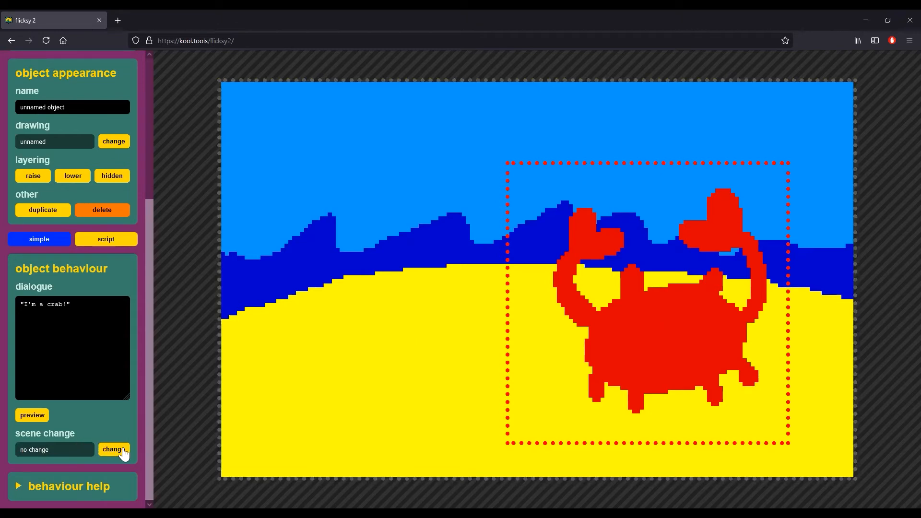
scroll(124, 86, "up", 5)
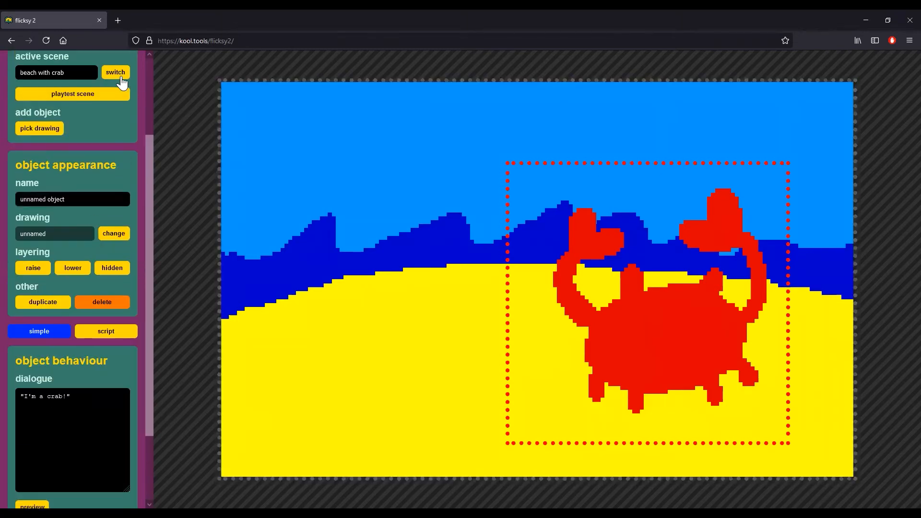
left_click(124, 76)
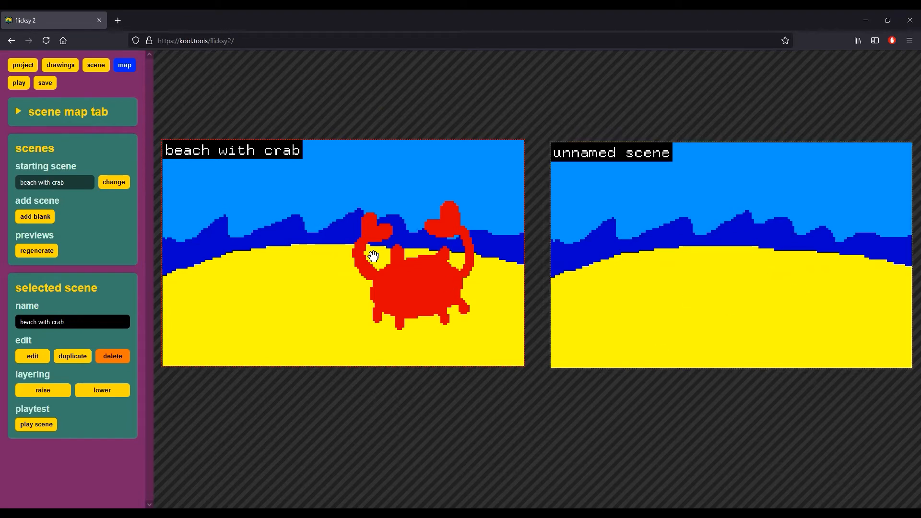
left_click(34, 356)
scroll(127, 350, "down", 4)
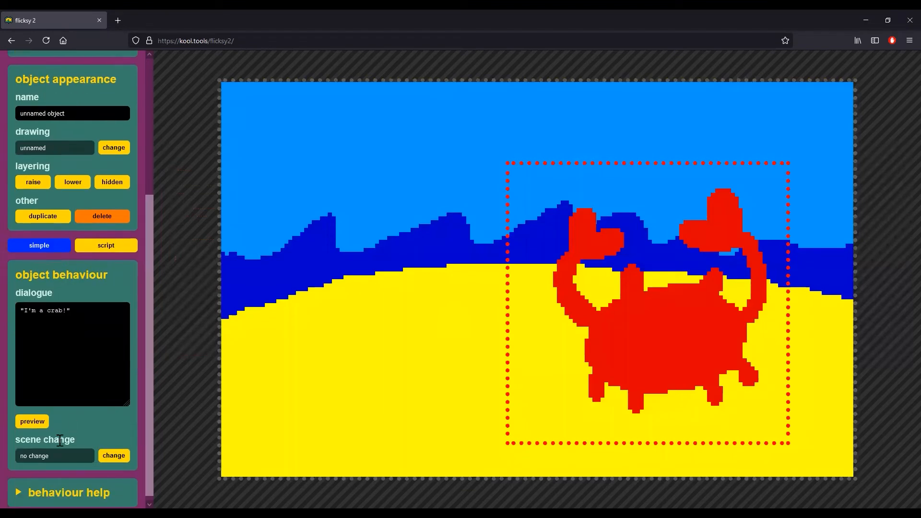
left_click(114, 451)
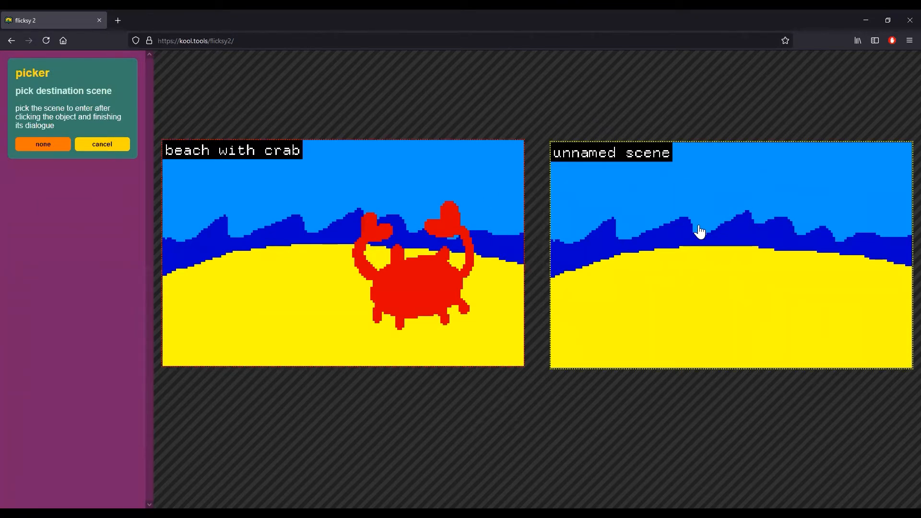
left_click(699, 254)
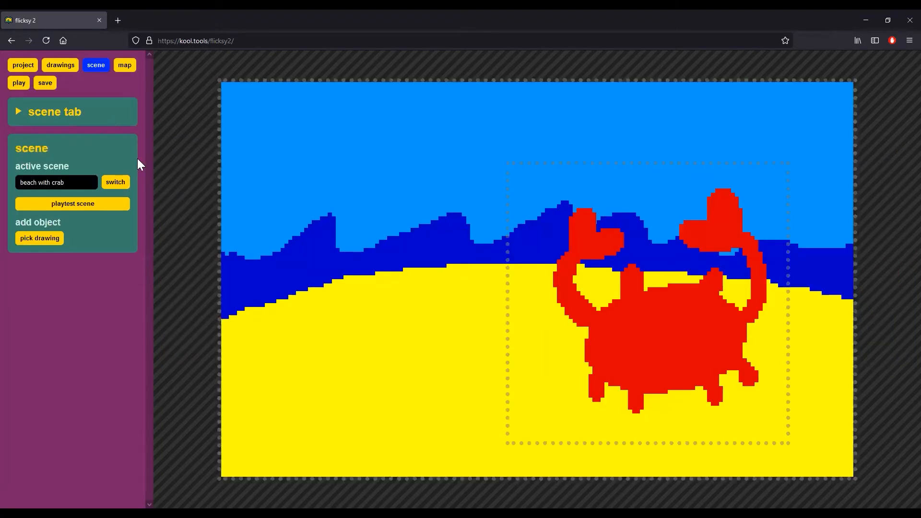
Step: Extend the crab's dialogue to read "I'm a crab! And I'm scurrying away!"
left_click(126, 70)
left_click(94, 70)
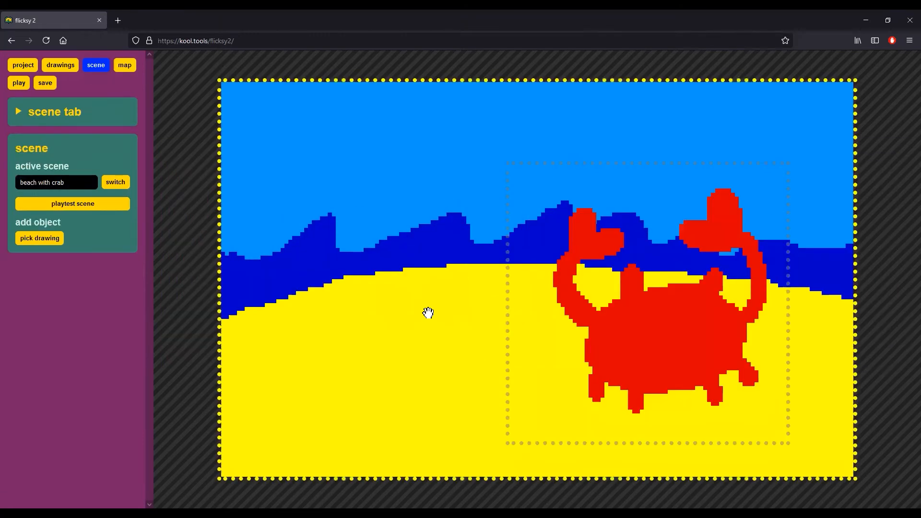
left_click(613, 294)
scroll(137, 401, "down", 3)
scroll(369, 344, "up", 2)
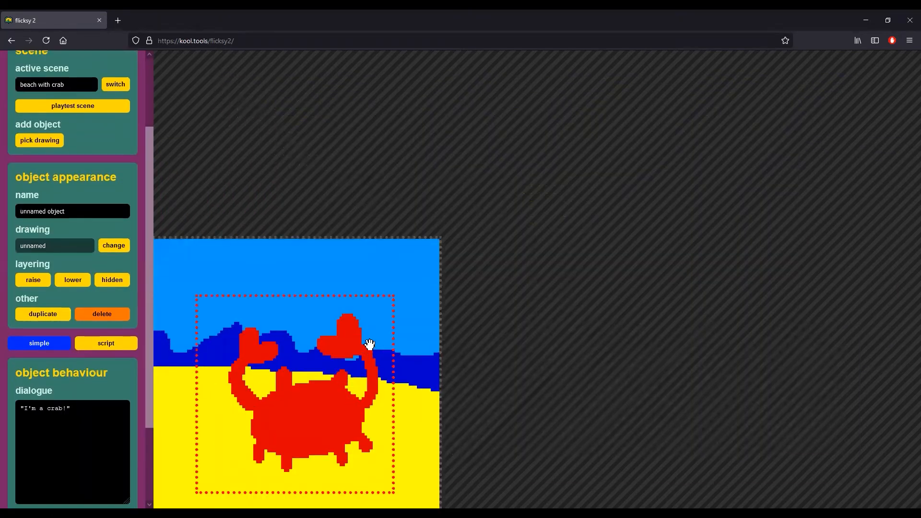
left_click_drag(336, 181, 599, 67)
scroll(73, 347, "down", 3)
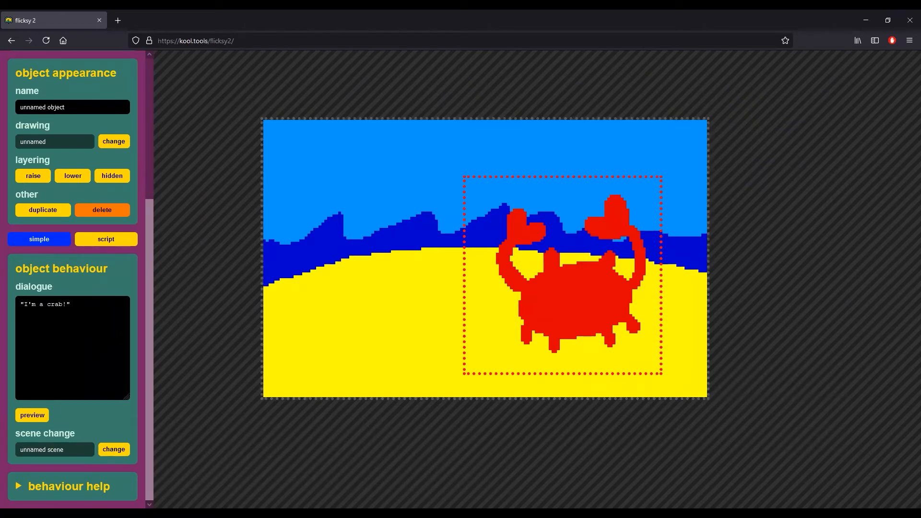
type("nd I'm scurry ing away")
key("BackSpace")
key("BackSpace")
type("y")
Step: Preview the crab's extended dialogue over the beach scene
left_click_drag(192, 315, 193, 312)
left_click(24, 420)
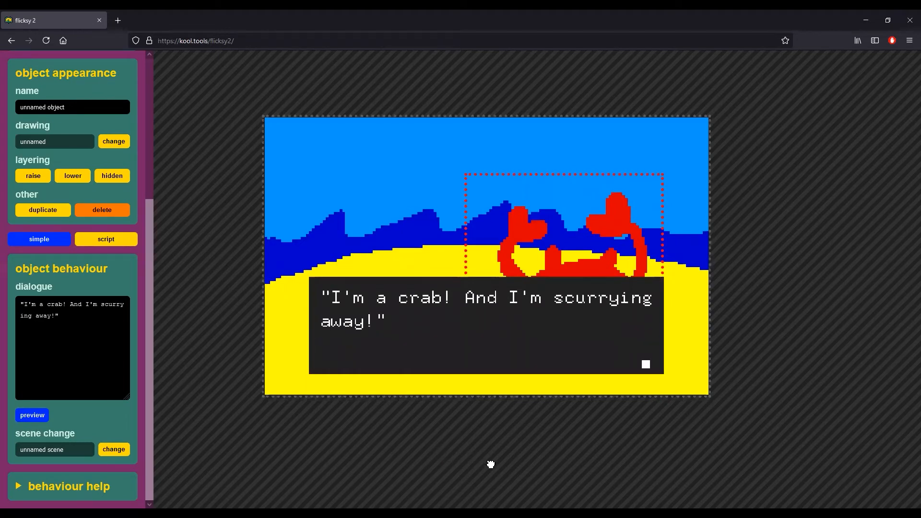
scroll(207, 221, "up", 1)
scroll(184, 232, "down", 1)
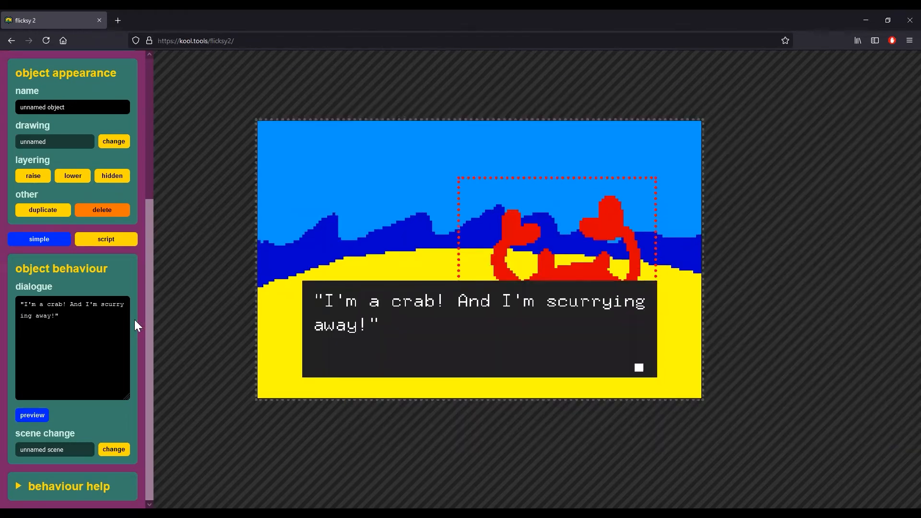
Step: Check the scenes on the map and playtest the game from the beach with crab scene
scroll(122, 367, "up", 5)
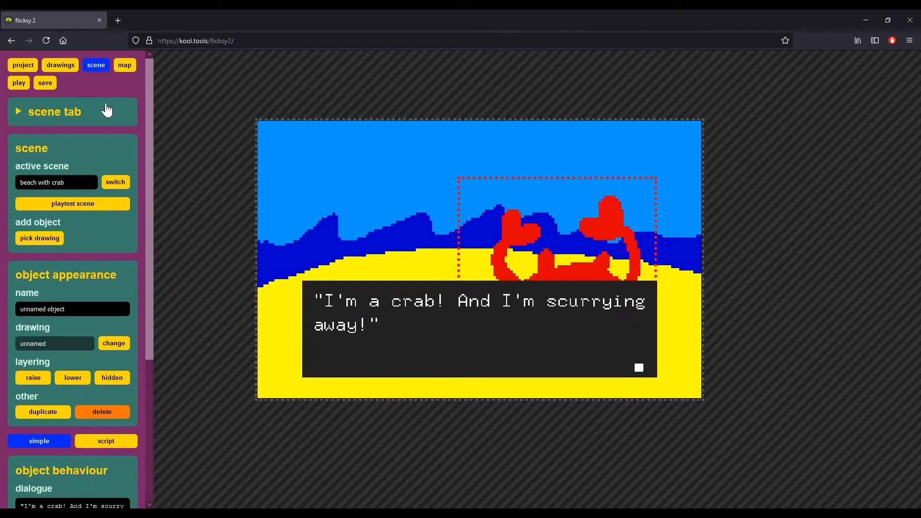
left_click(126, 67)
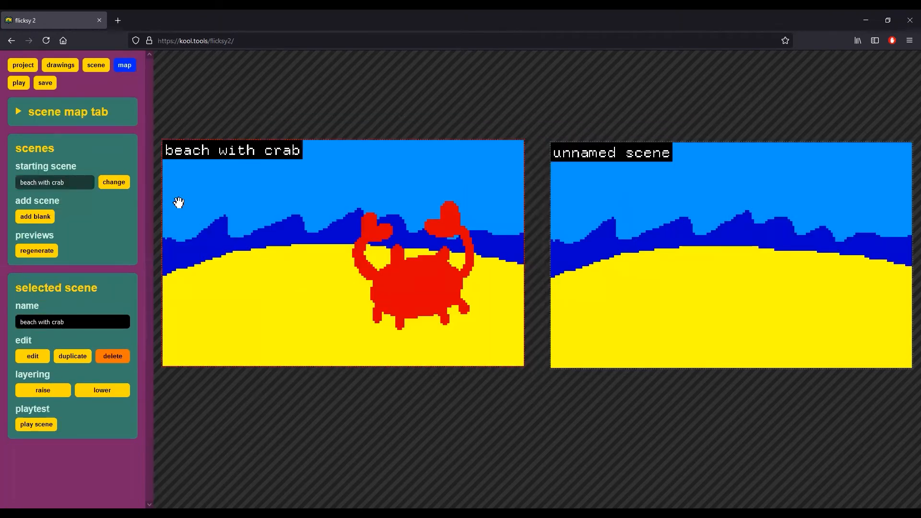
left_click(19, 84)
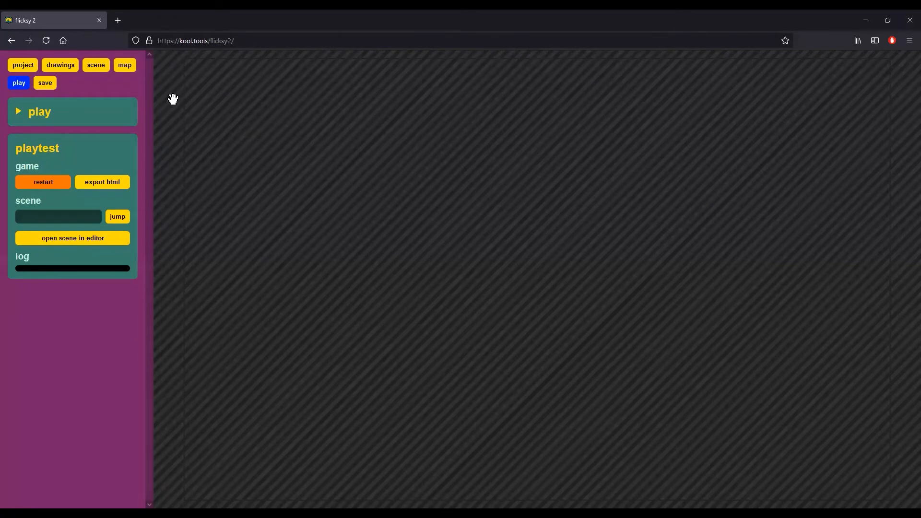
Step: Rearrange the scene map, placing the unnamed scene to the right of and slightly lower than the beach with crab scene
left_click(122, 66)
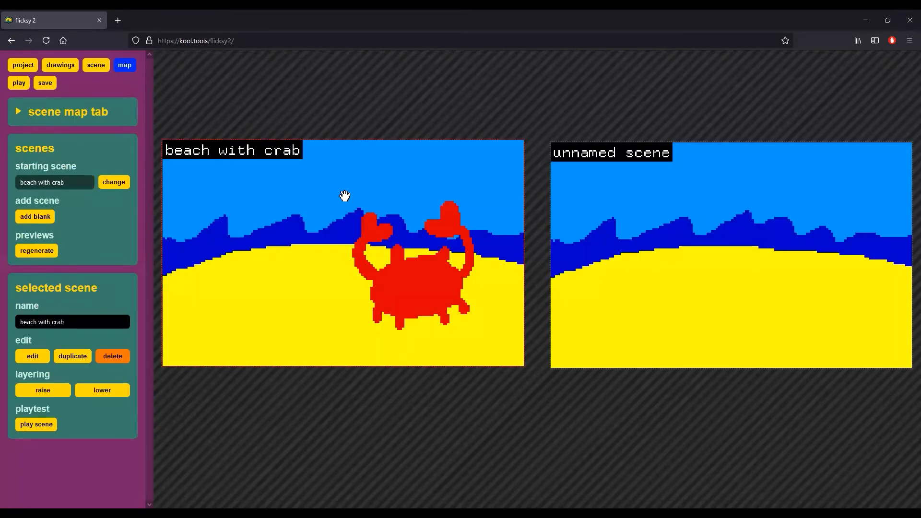
scroll(344, 195, "down", 2)
left_click_drag(621, 255, 661, 245)
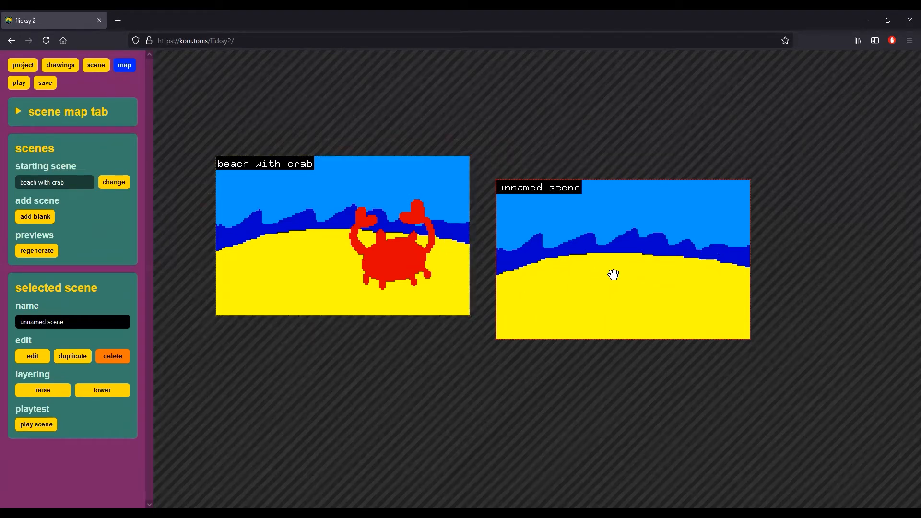
left_click_drag(614, 287, 633, 247)
left_click_drag(436, 257, 440, 226)
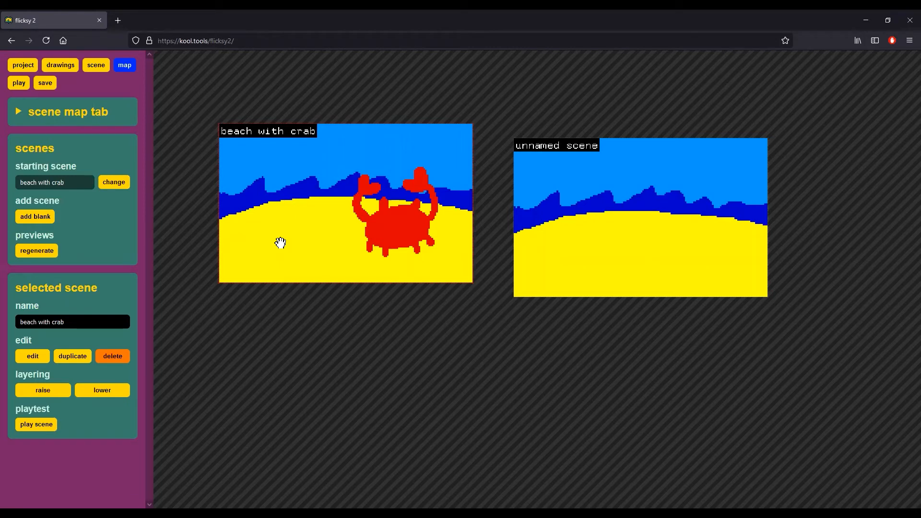
Step: Remove the destination scene from the crab's scene change in the beach with crab scene
left_click_drag(368, 315, 556, 513)
scroll(420, 377, "up", 2)
scroll(507, 415, "up", 2)
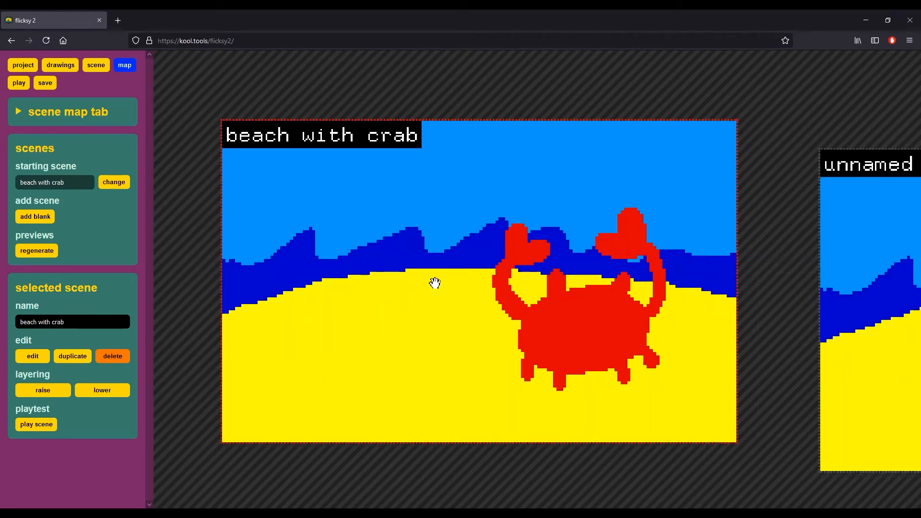
double_click(410, 272)
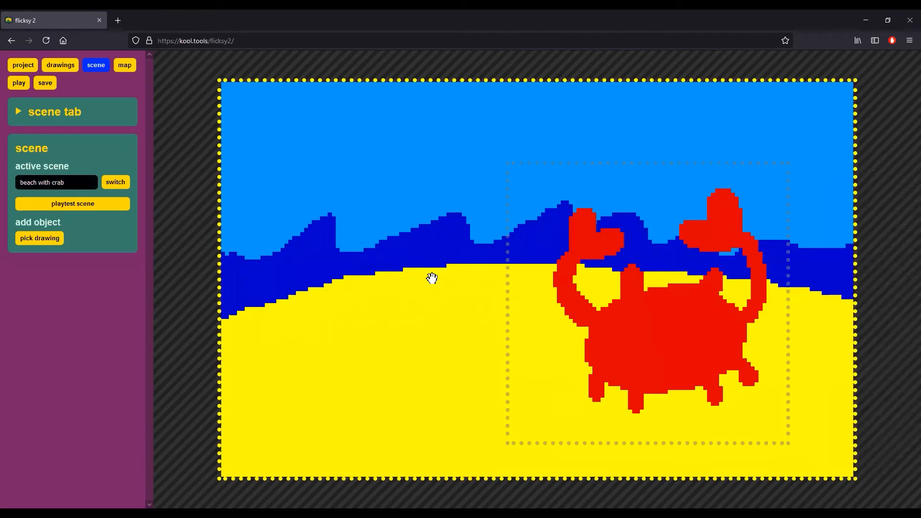
left_click(638, 323)
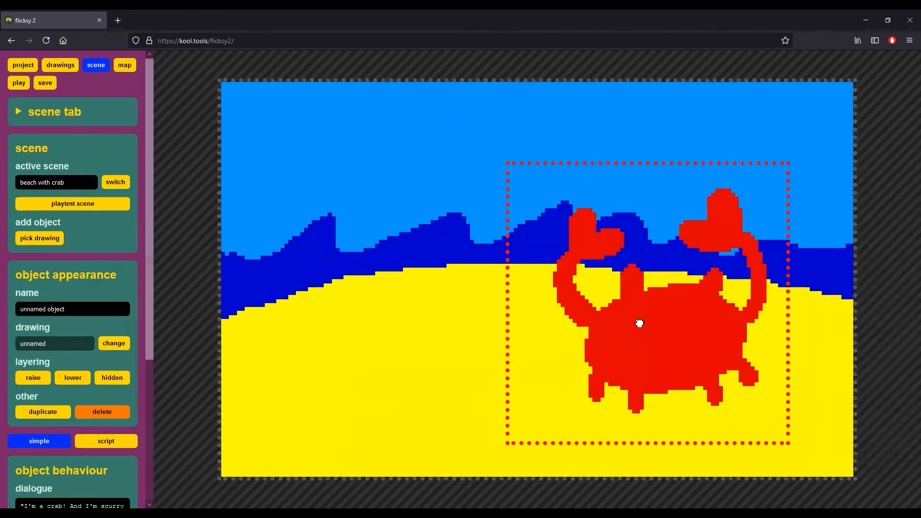
scroll(124, 336, "down", 1)
scroll(124, 336, "down", 4)
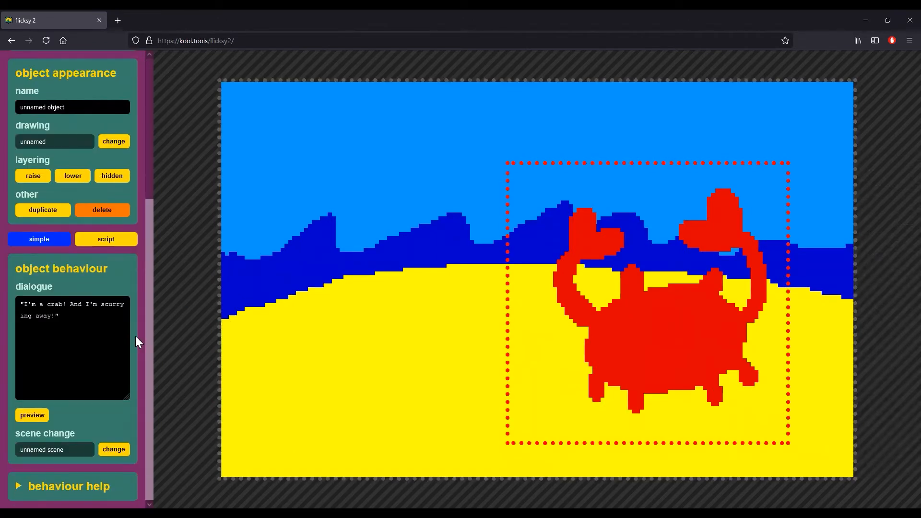
left_click(103, 454)
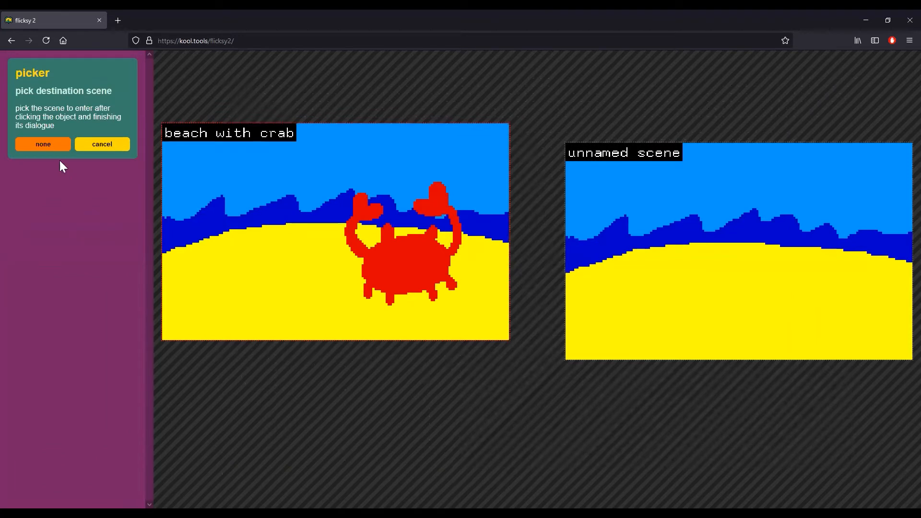
left_click(56, 149)
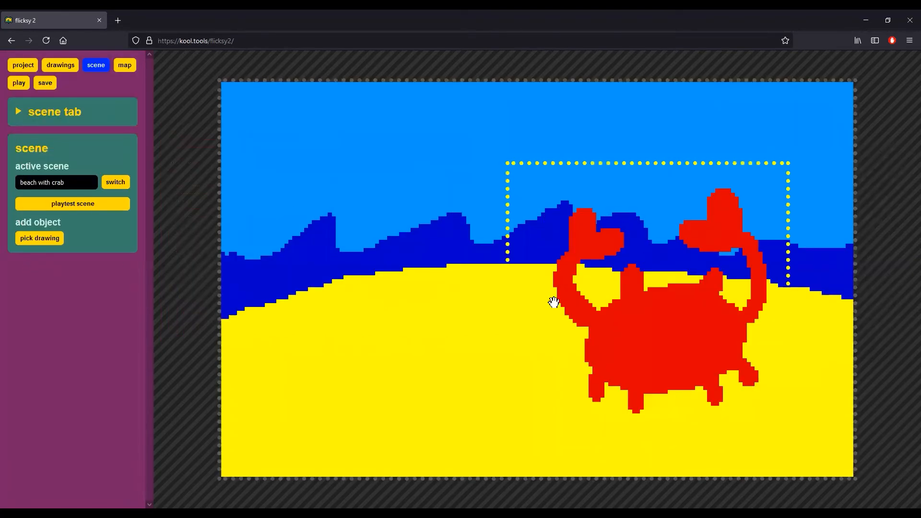
Step: Replace the crab's dialogue with the unquoted text I'm a crab!
left_click(622, 302)
scroll(77, 388, "down", 4)
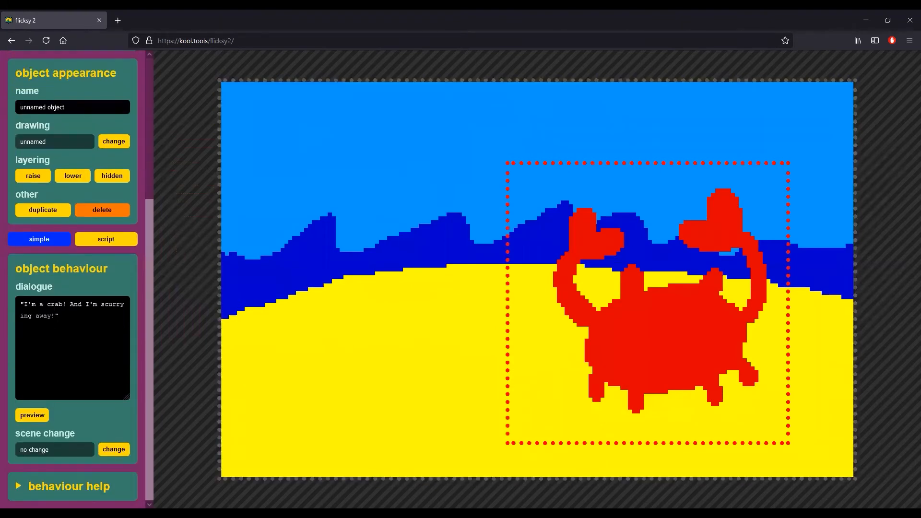
left_click_drag(56, 316, 20, 304)
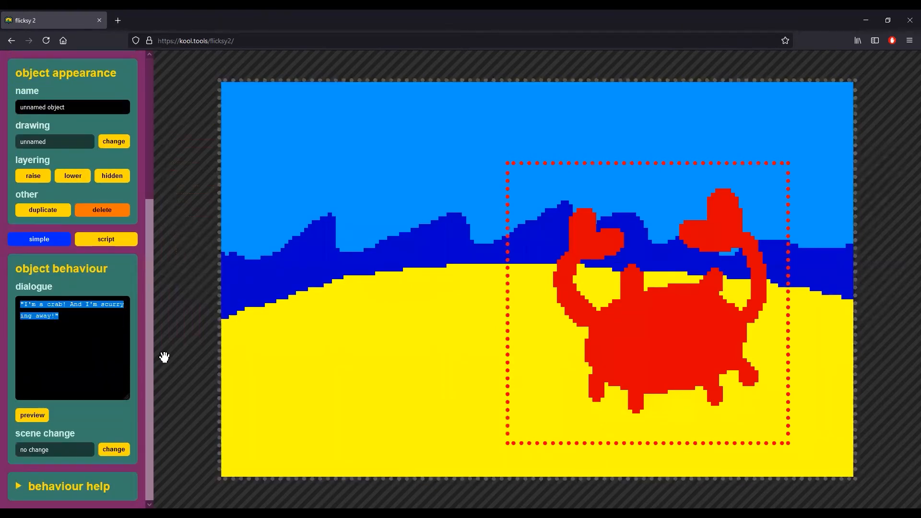
key("BackSpace")
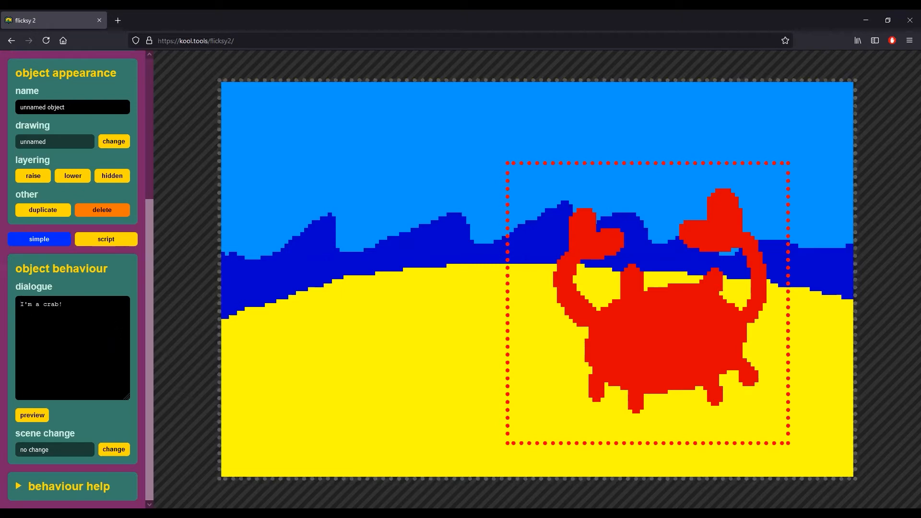
Step: Make the crab's dialogue wavy by writing it as {+wvy}I'm a crab!{-wvy}, and preview the effect
type("{}")
type("+")
type("wvy")
type("y")
left_click(121, 297)
left_click(33, 416)
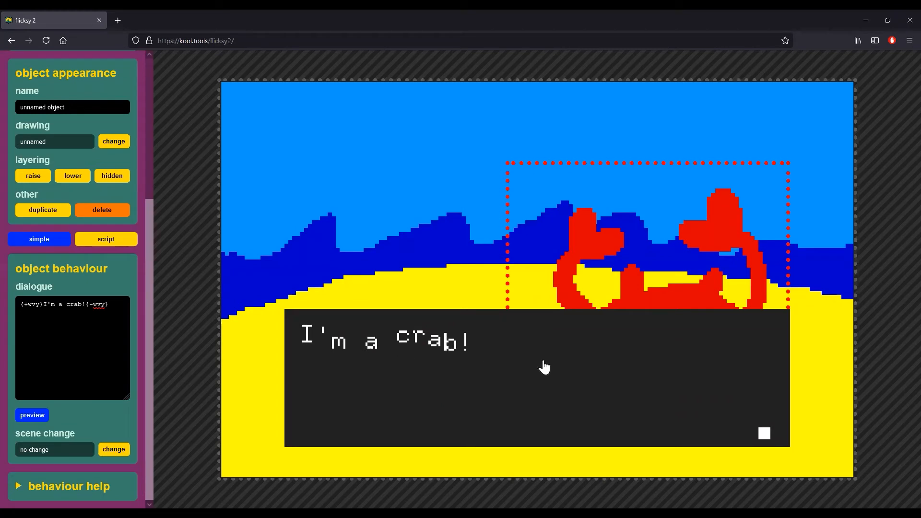
left_click(44, 418)
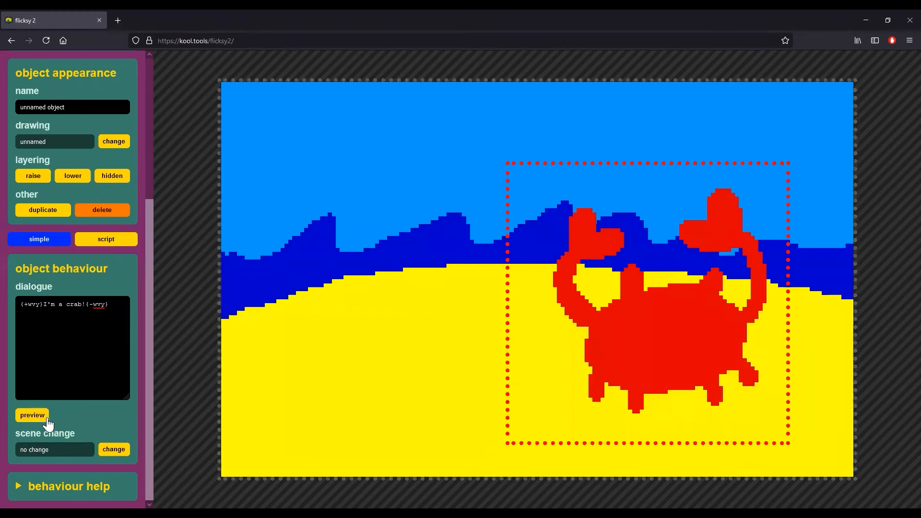
Step: Change the dialogue effect to shaking with {+shk}I'm a crab!{-shk}, and preview it
left_click(36, 332)
left_click_drag(39, 305, 28, 304)
type("shk")
key("BackSpace")
key("BackSpace")
key("BackSpace")
type("shk")
left_click(40, 417)
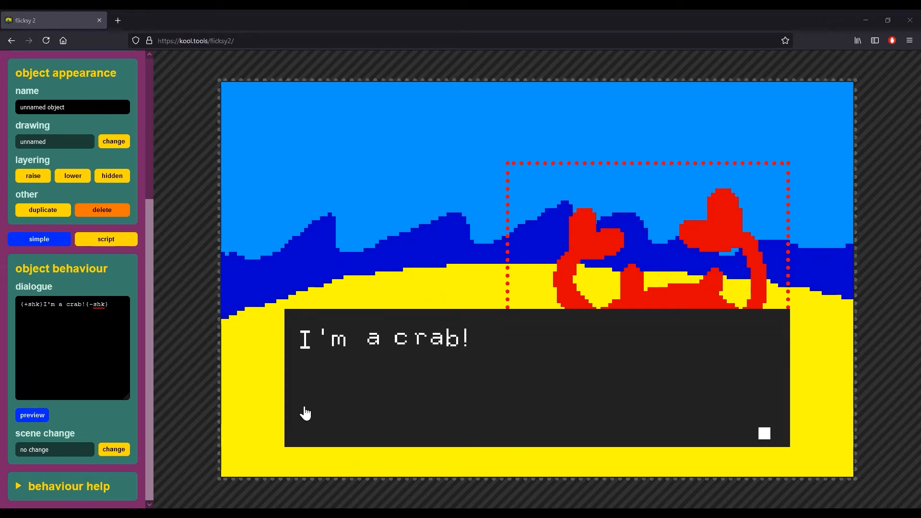
left_click(35, 420)
Step: Colour the crab's dialogue red by changing it to {clr=red}I'm a crab!{-clr}, and preview it
left_click(41, 304)
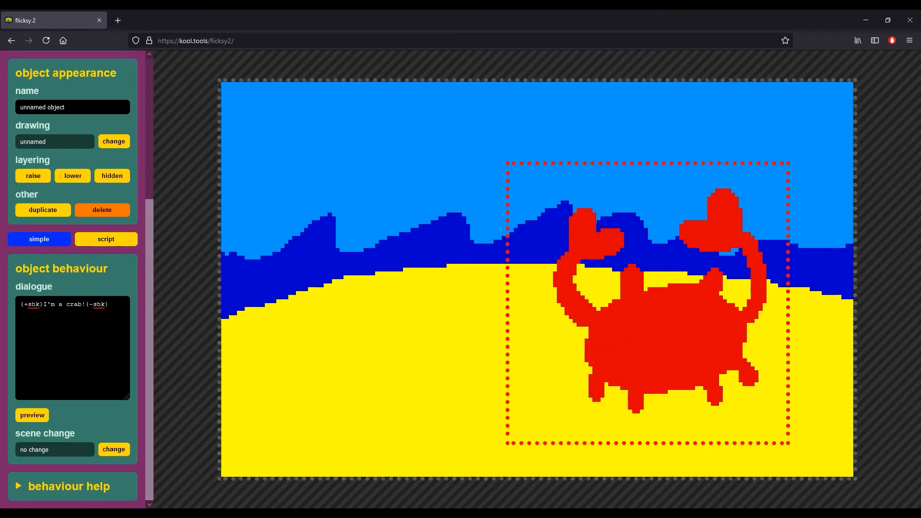
key("BackSpace")
key("BackSpace")
key("BackSpace")
key("BackSpace")
type("clr=")
type("red")
key("BackSpace")
key("BackSpace")
key("BackSpace")
type("clr")
left_click(37, 419)
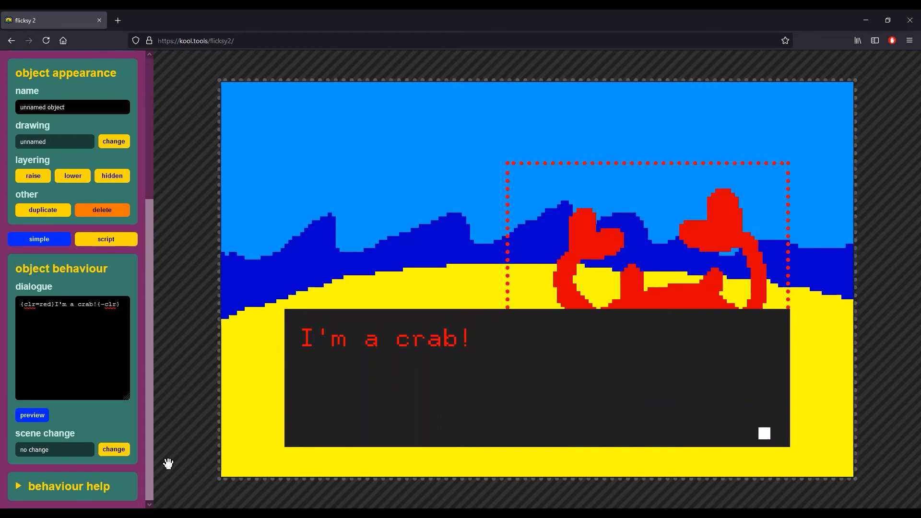
left_click(41, 418)
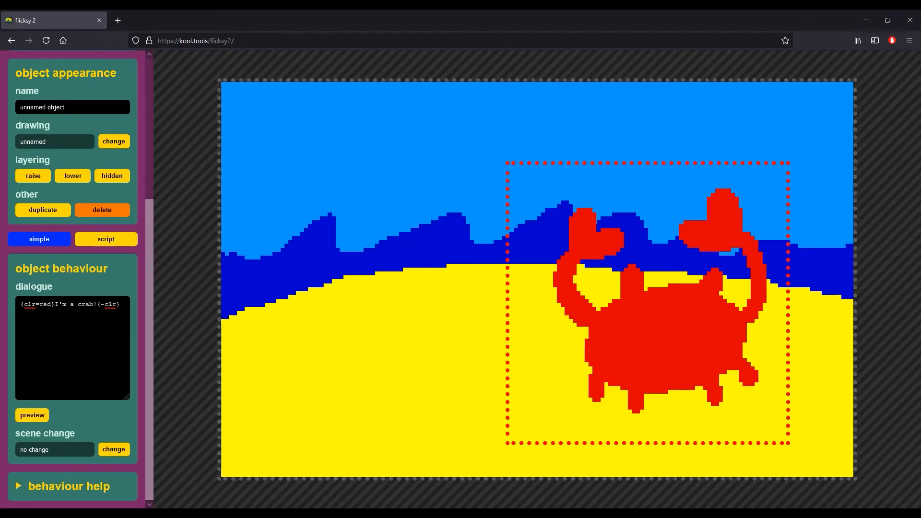
Step: Colour the crab's dialogue blue by changing it to {clr=blue}I'm a crab!{-clr}, and preview it
left_click_drag(52, 304, 40, 304)
key("BackSpace")
type("#ff")
key("BackSpace")
key("BackSpace")
key("BackSpace")
type("blue")
left_click(33, 415)
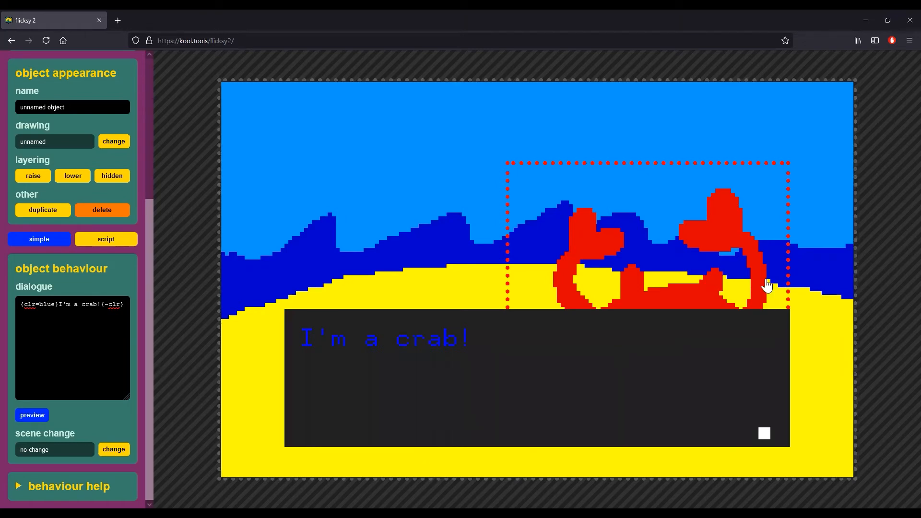
mouse_move(762, 276)
left_mouse_down()
mouse_move(743, 253)
mouse_move(748, 264)
left_mouse_up()
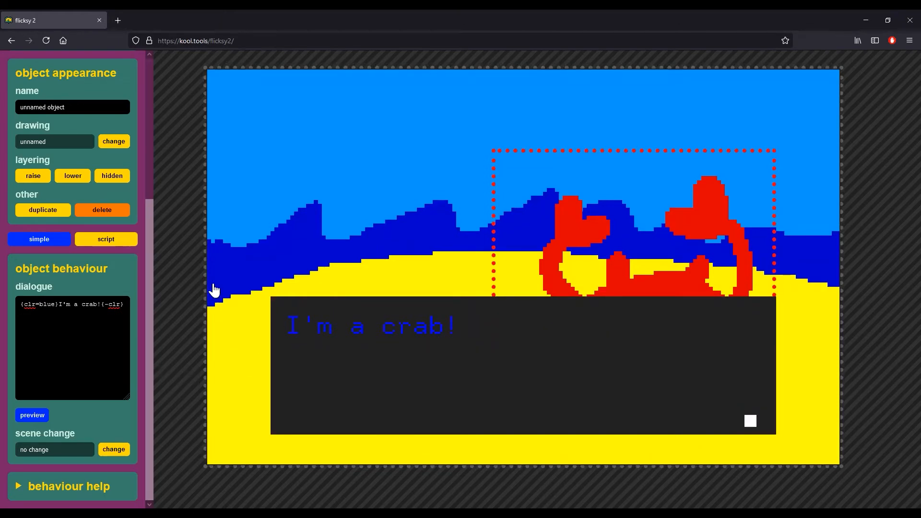
scroll(167, 208, "up", 2)
scroll(262, 231, "down", 1)
scroll(258, 233, "down", 3)
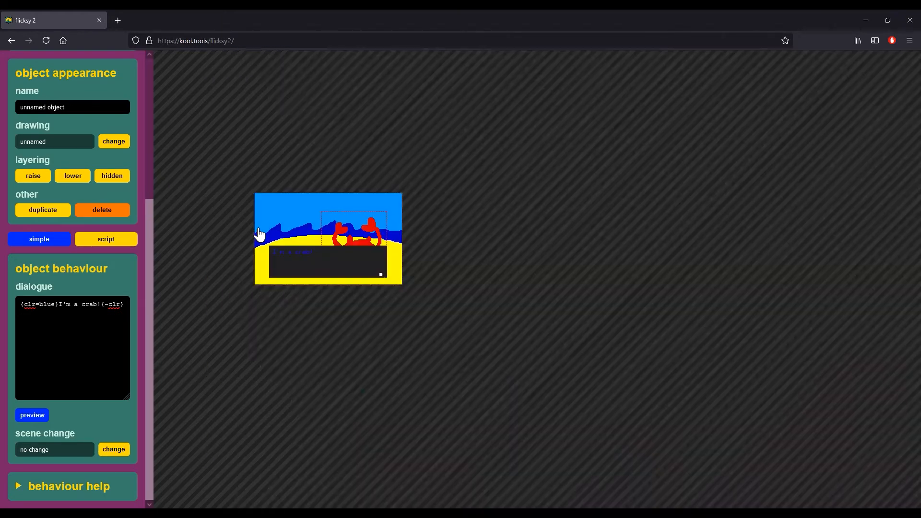
scroll(227, 195, "up", 2)
left_click_drag(226, 195, 256, 223)
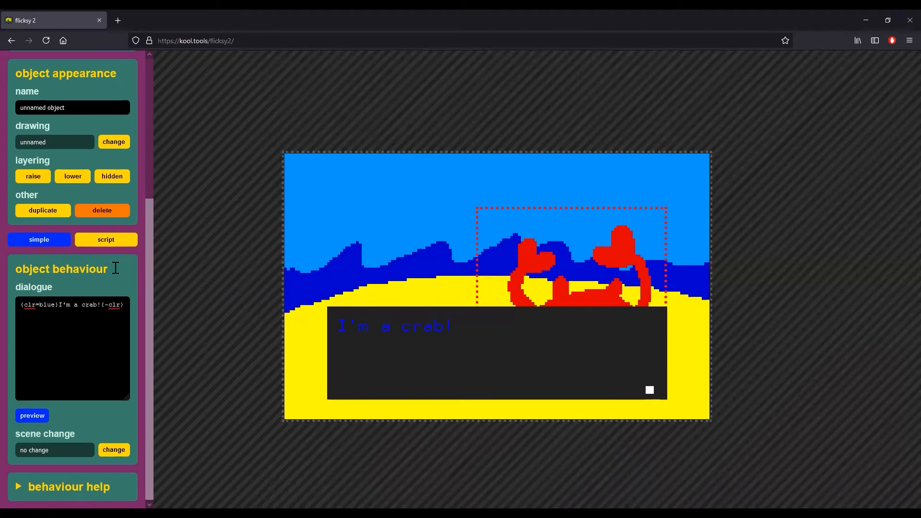
Step: Name the project Crab at Beach and request its HTML file export, dismissing the download without opening or saving it
scroll(125, 262, "up", 5)
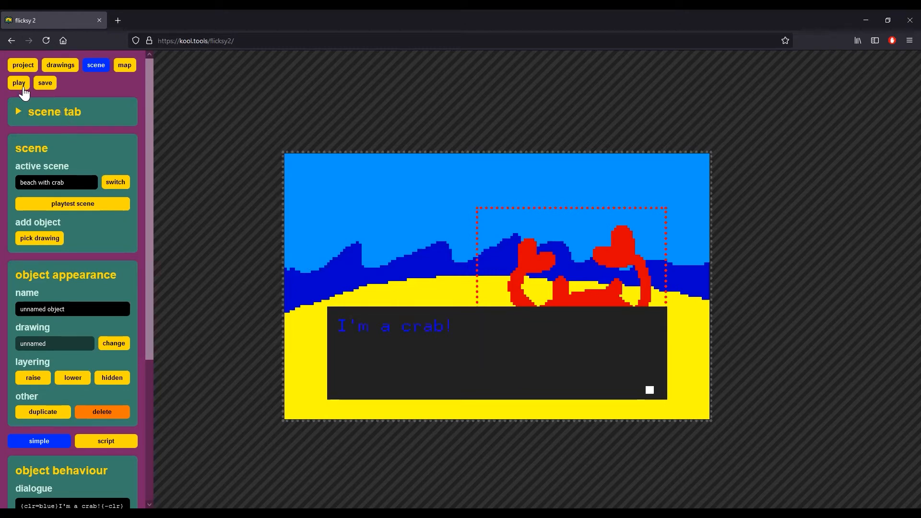
left_click(23, 67)
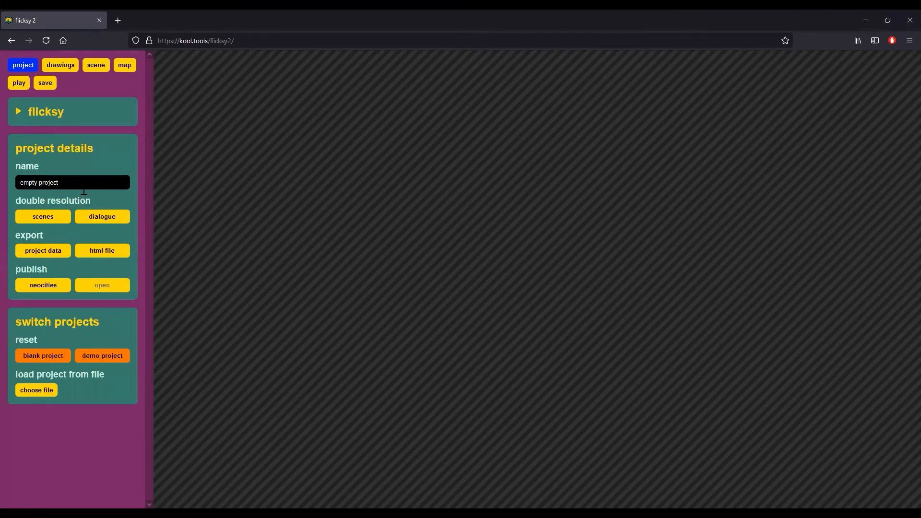
left_click_drag(77, 185, 6, 205)
type("Crab at Beach")
left_click(56, 231)
left_click(108, 254)
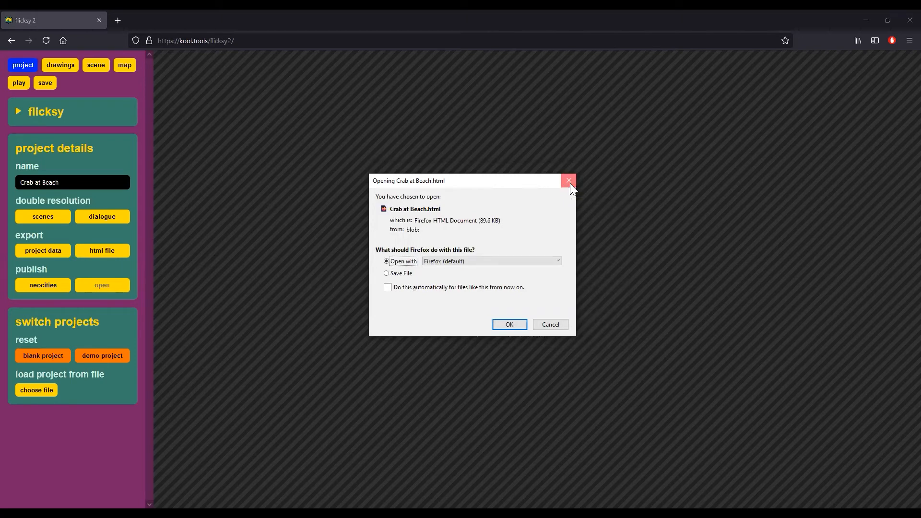
left_click(546, 323)
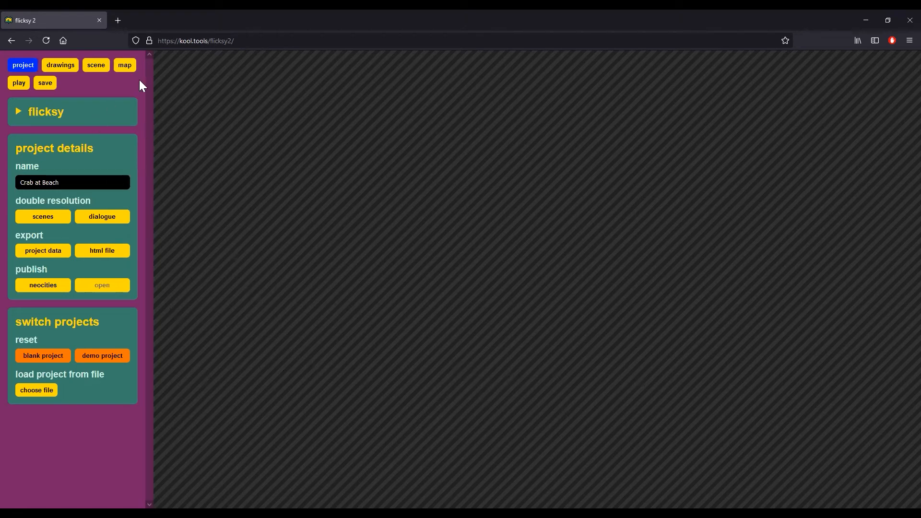
Step: Move the default cursor drawing lower on the drawing board, into the empty space below the crab and the beach
left_click(98, 67)
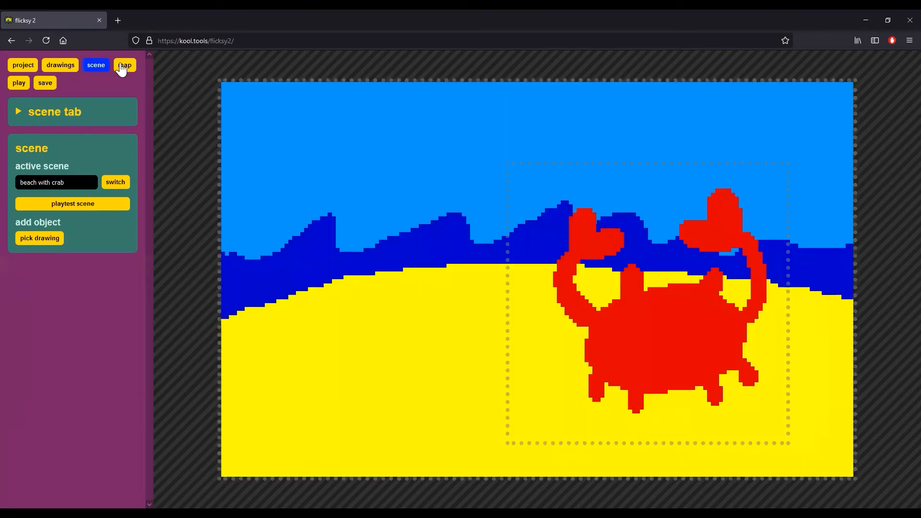
left_click(60, 67)
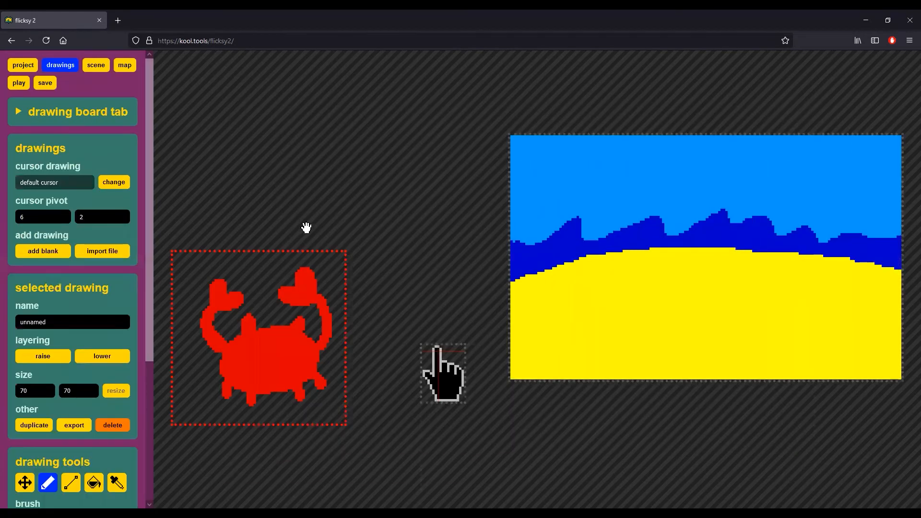
mouse_move(398, 245)
left_mouse_down()
mouse_move(369, 114)
mouse_move(399, 55)
left_mouse_up()
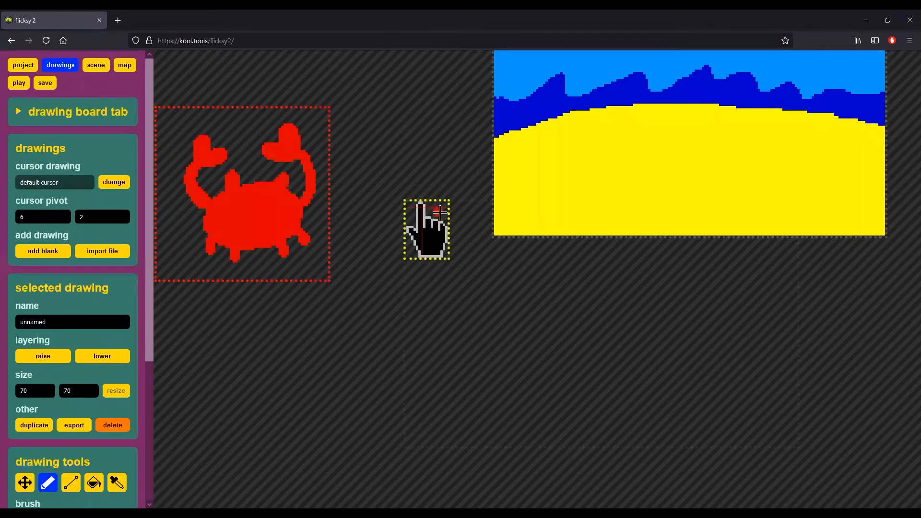
left_click(25, 482)
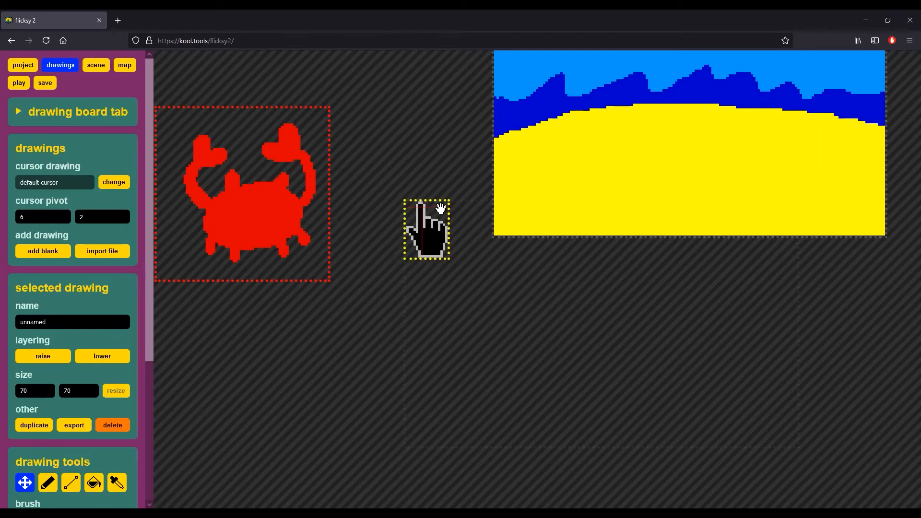
left_click_drag(440, 207, 474, 291)
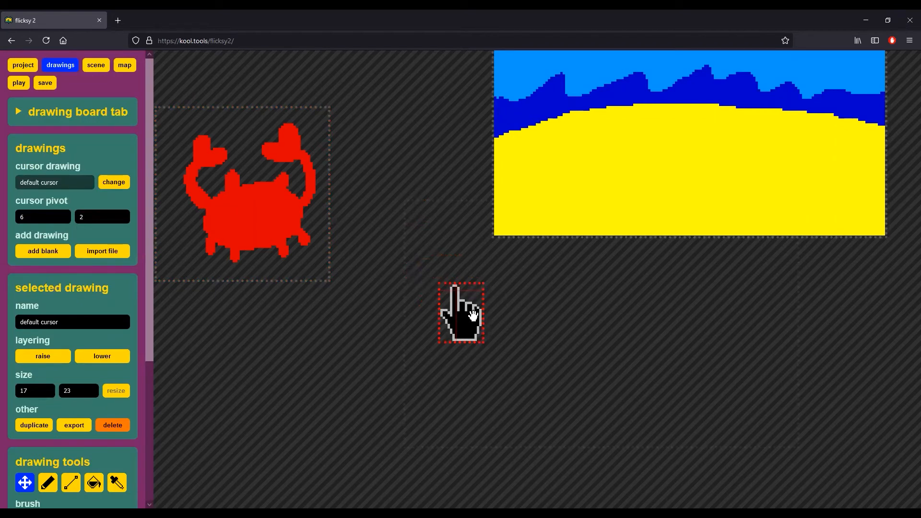
Step: Examine the default cursor drawing and its pivot guide lines on the drawing board
left_click_drag(518, 291, 485, 344)
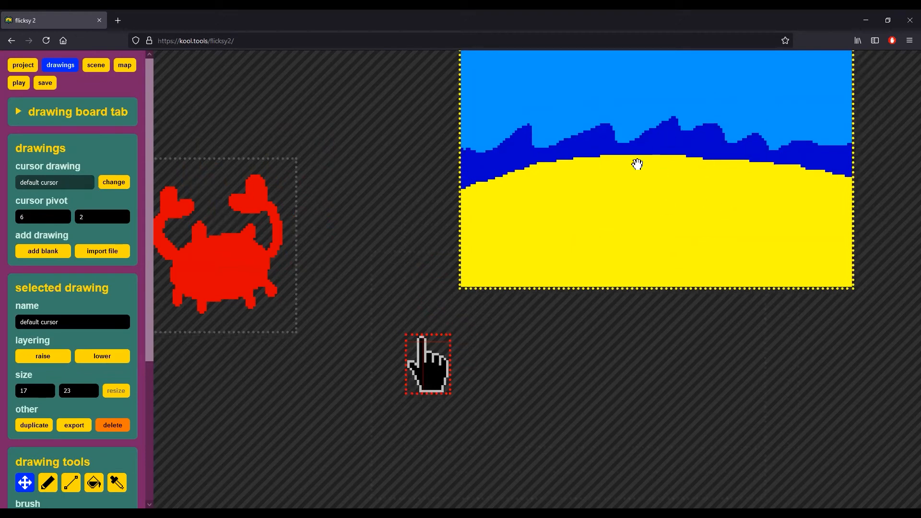
left_click_drag(512, 375, 586, 303)
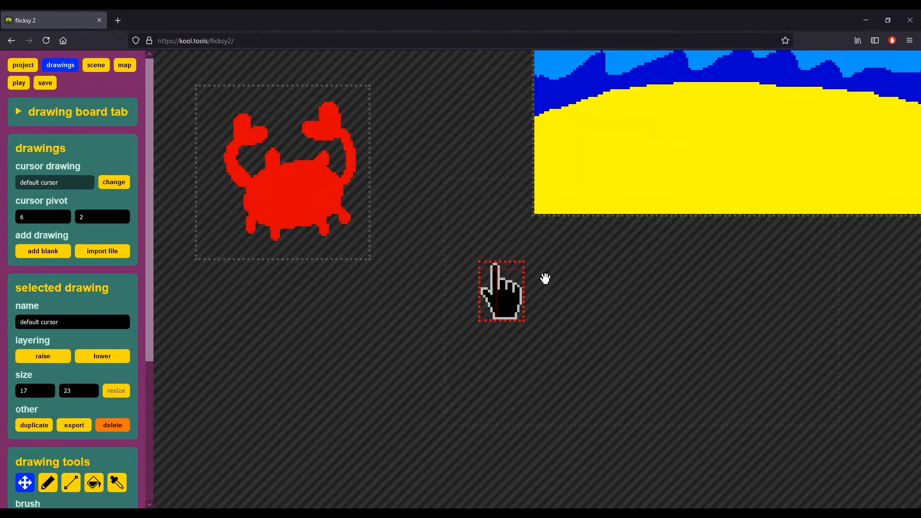
scroll(543, 284, "up", 5)
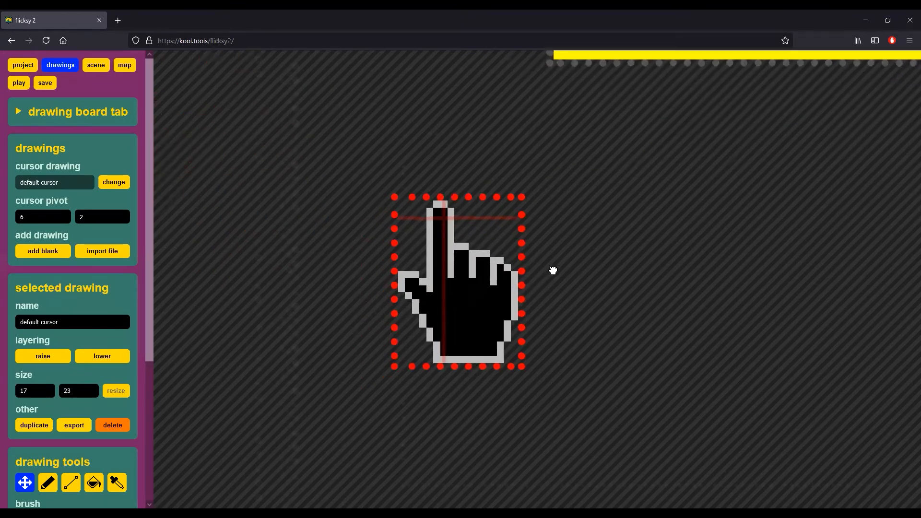
scroll(568, 275, "down", 3)
left_click_drag(585, 310, 579, 356)
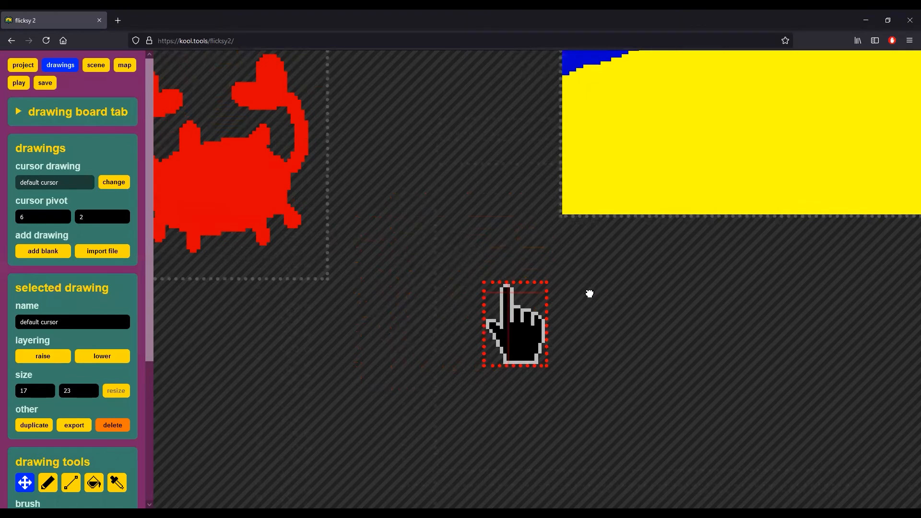
left_click_drag(583, 301, 546, 314)
mouse_move(435, 239)
left_mouse_down()
mouse_move(532, 286)
mouse_move(516, 286)
left_mouse_up()
scroll(531, 286, "down", 1)
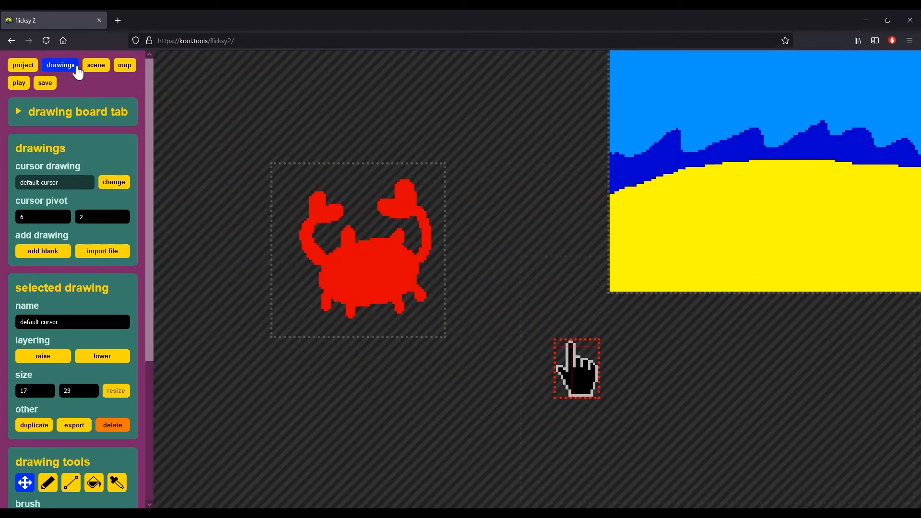
Step: Pick the hand drawing named default cursor as the game's cursor drawing
left_click(117, 188)
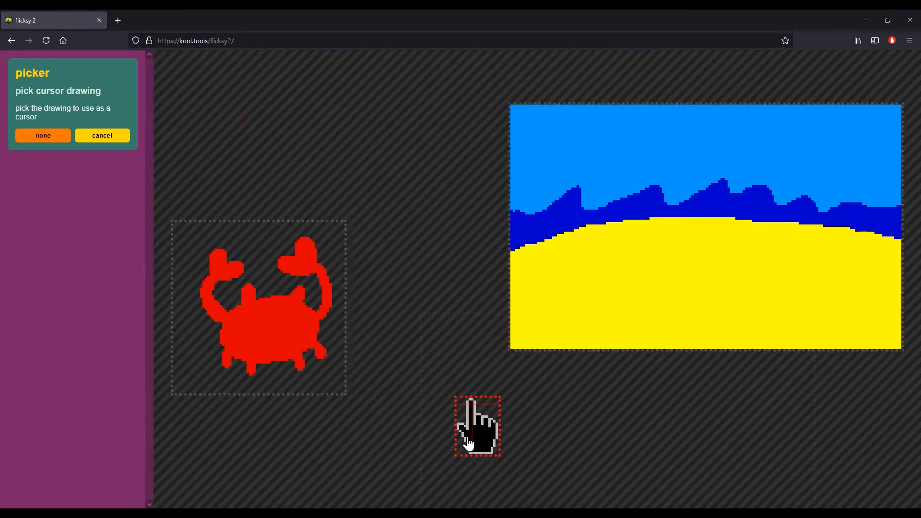
left_click(480, 426)
left_click_drag(535, 405, 554, 306)
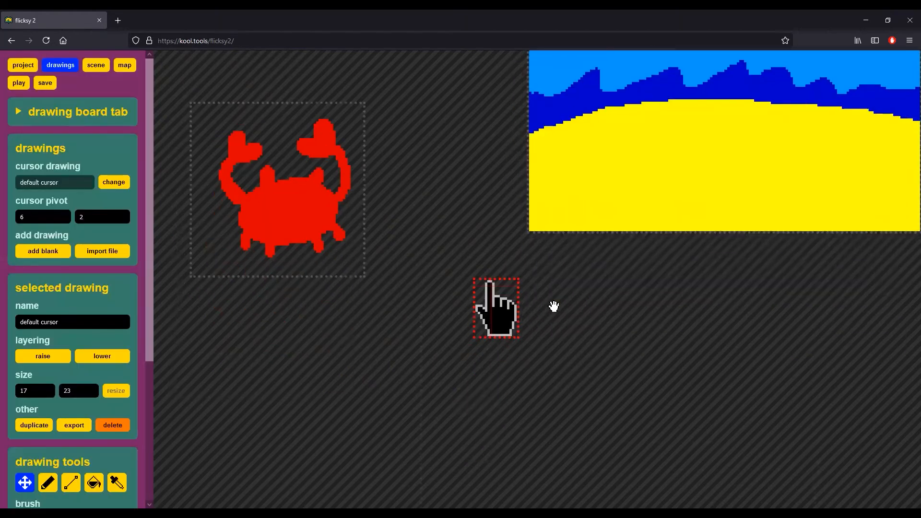
Step: Fill the black interior of the hand cursor drawing with orange
scroll(554, 306, "up", 2)
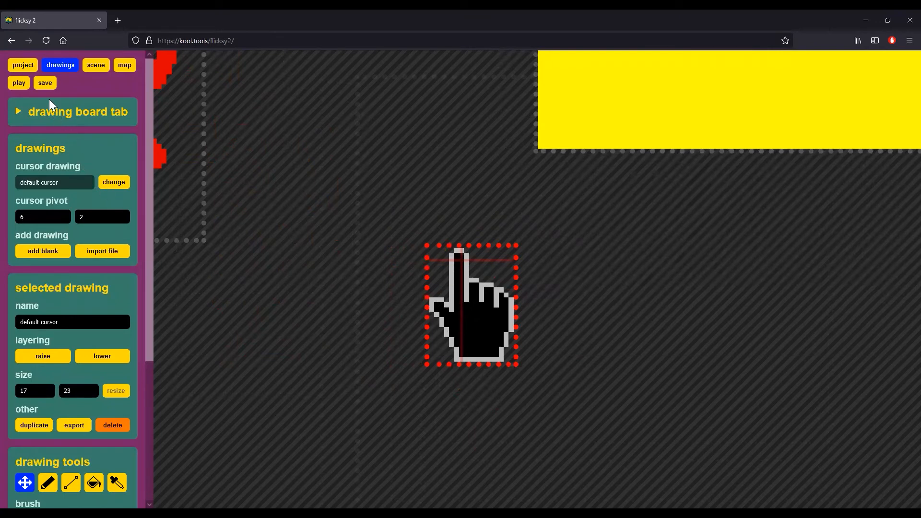
scroll(94, 406, "down", 2)
left_click(94, 384)
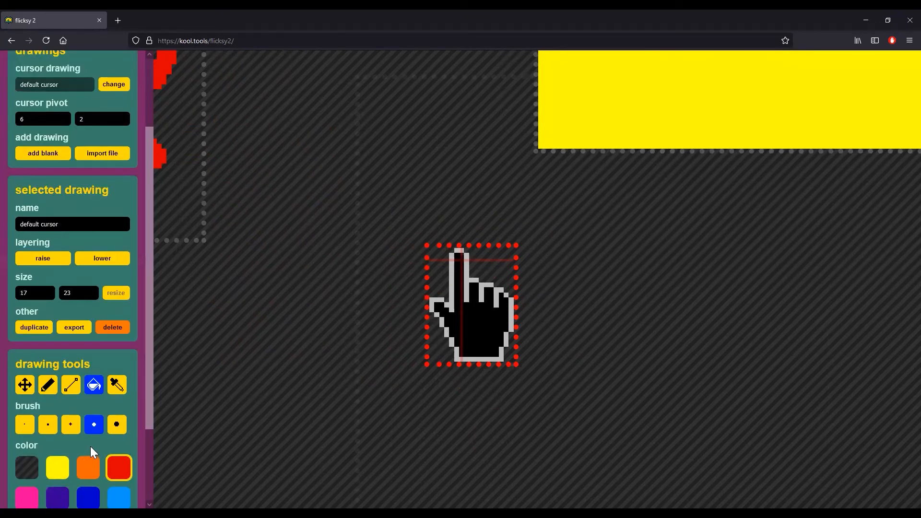
scroll(91, 381, "down", 2)
left_click(90, 368)
left_click(477, 326)
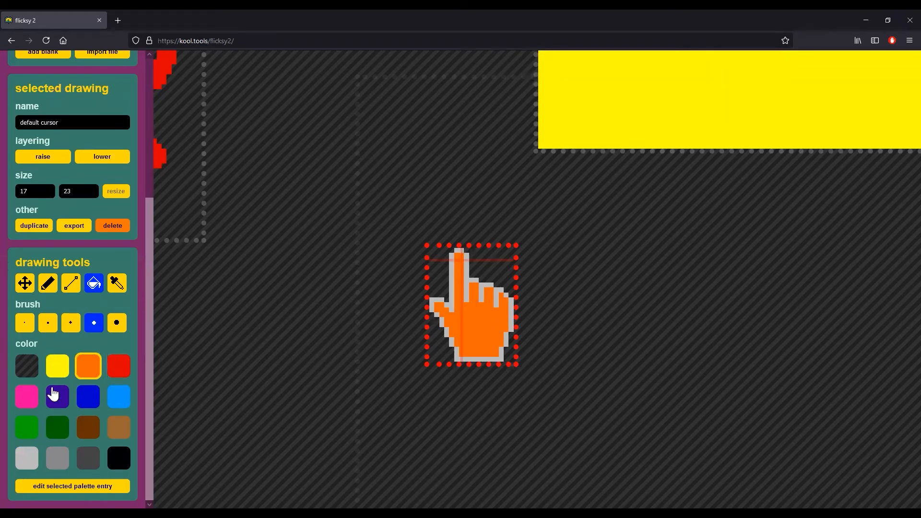
Step: Erase the hand from the cursor drawing with the transparent colour, clearing the fill and brushing away the outline with the largest brush
left_click(27, 365)
left_click(118, 326)
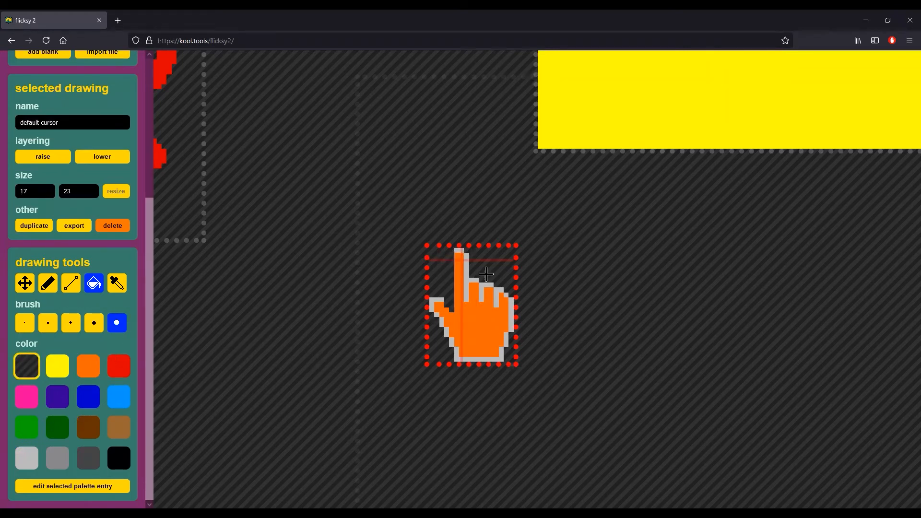
left_click(458, 266)
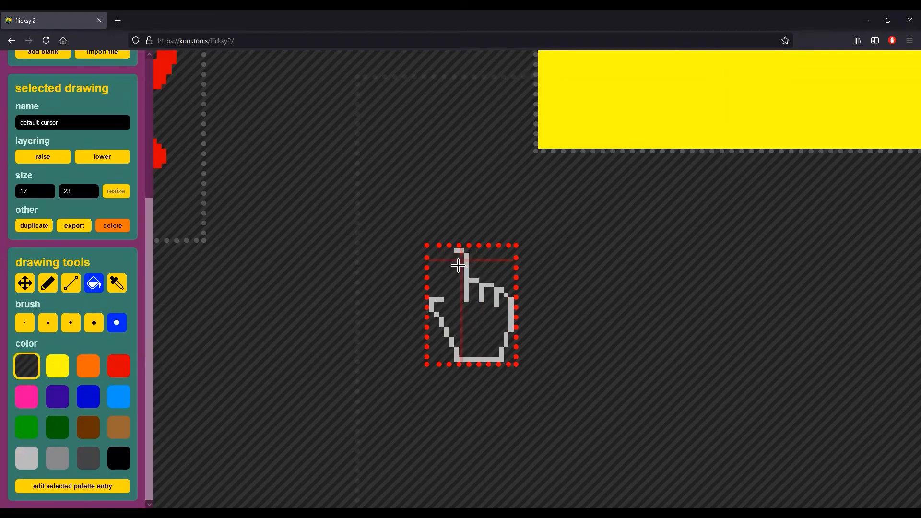
left_click(48, 284)
mouse_move(456, 252)
left_mouse_down()
mouse_move(440, 318)
mouse_move(475, 343)
mouse_move(440, 324)
left_mouse_up()
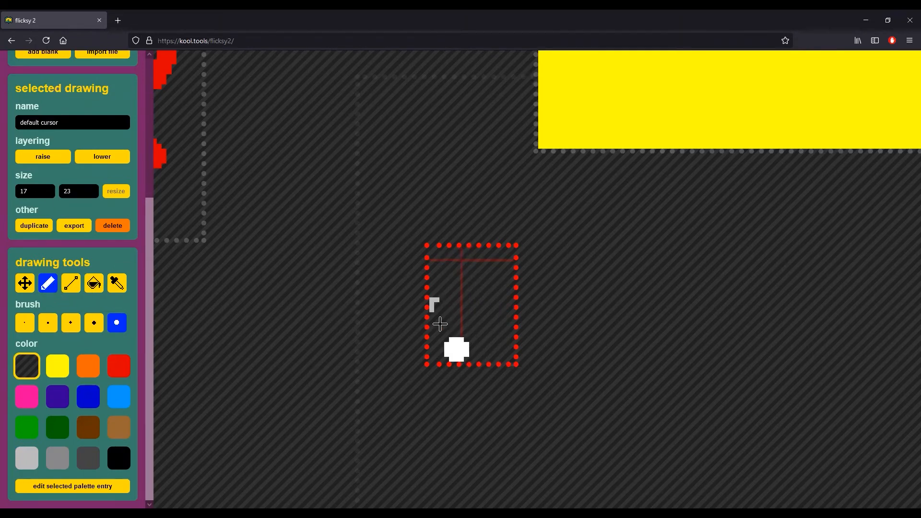
Step: Draw a black arrow pointer outline in the emptied cursor drawing with the smallest brush, placing its tip in the upper-left corner
left_click(25, 324)
left_click(26, 453)
left_click(121, 469)
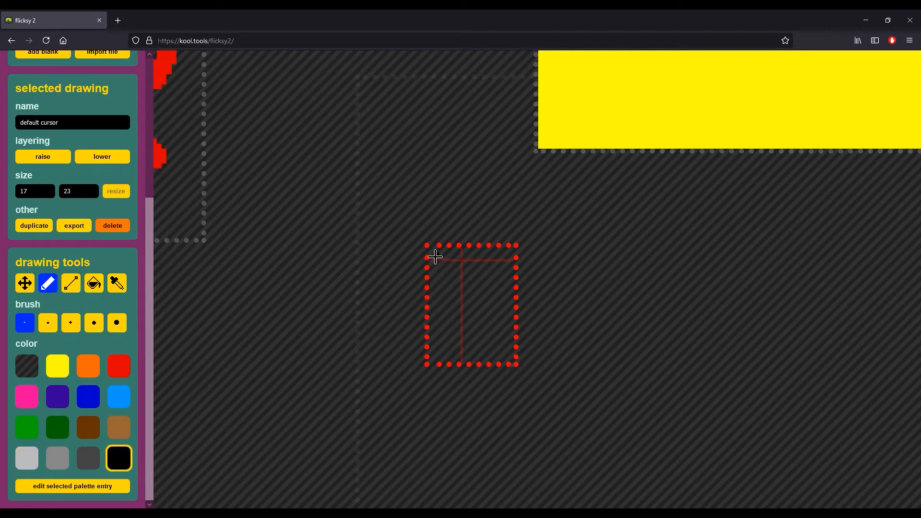
mouse_move(433, 254)
left_mouse_down()
mouse_move(432, 308)
mouse_move(436, 253)
mouse_move(491, 300)
left_mouse_up()
mouse_move(435, 313)
left_mouse_down()
mouse_move(434, 334)
mouse_move(456, 322)
mouse_move(473, 339)
mouse_move(491, 304)
left_mouse_up()
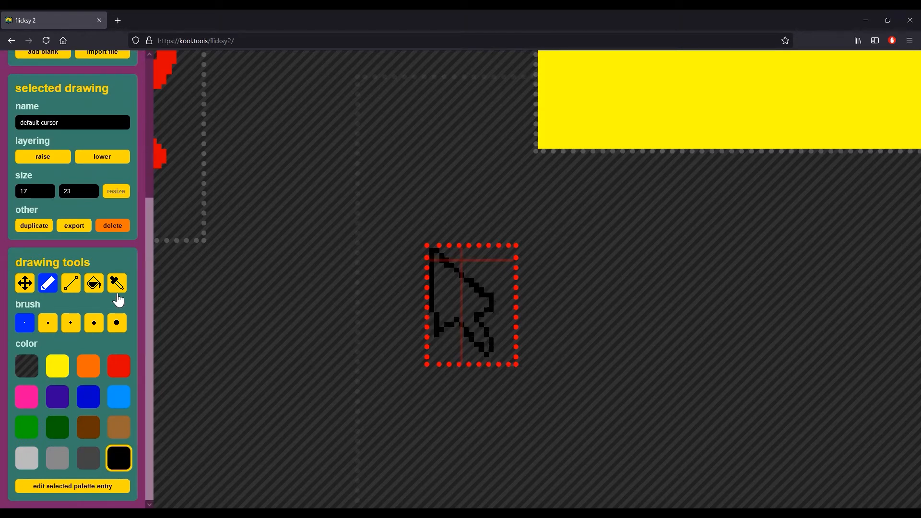
Step: Fill the inside of the arrow pointer with light grey
left_click(94, 283)
left_click(26, 458)
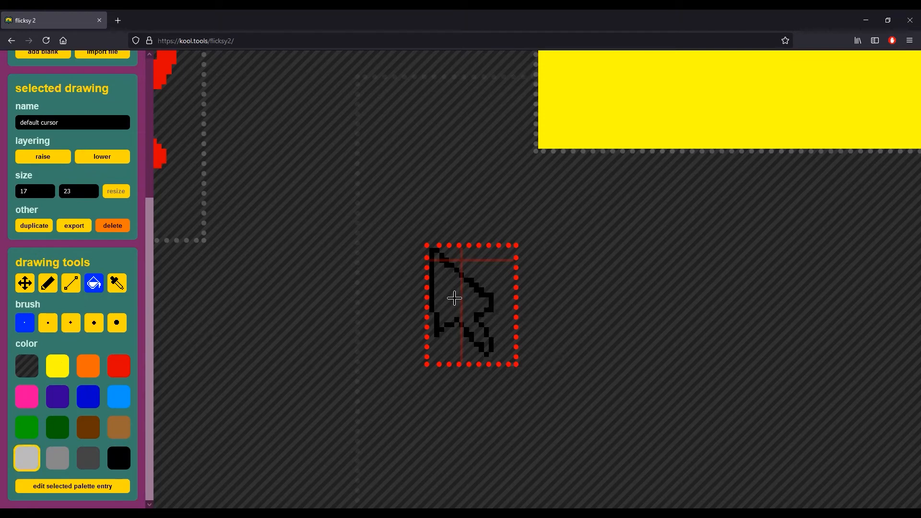
left_click(453, 299)
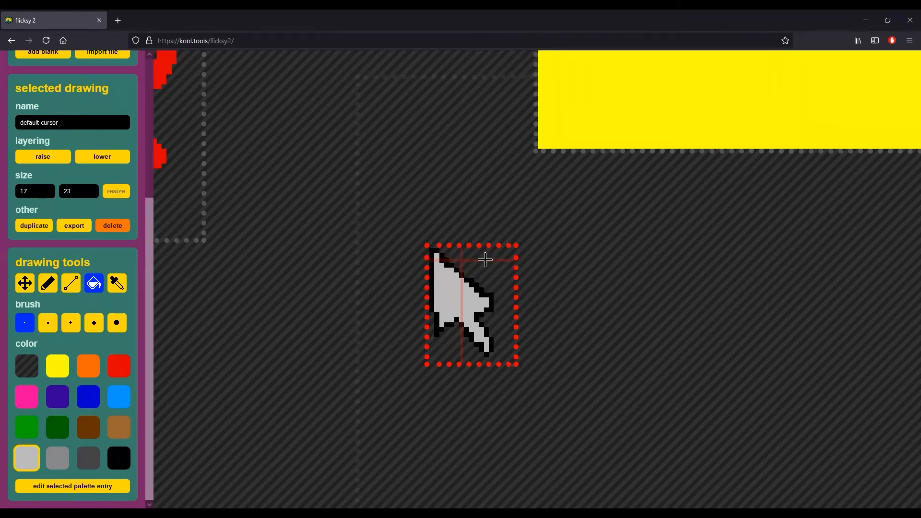
Step: Set the cursor pivot to 0, 0 so that it matches the arrow's tip
left_click_drag(565, 259, 525, 245)
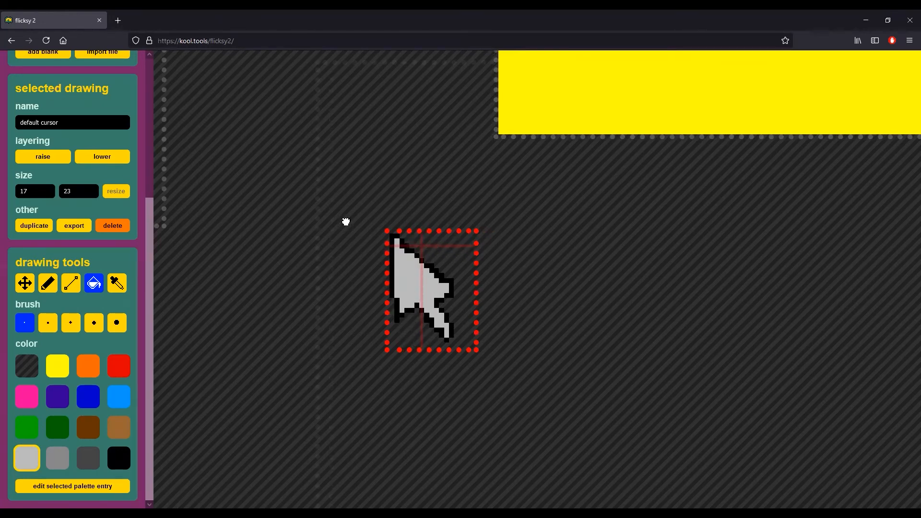
left_click_drag(345, 220, 395, 269)
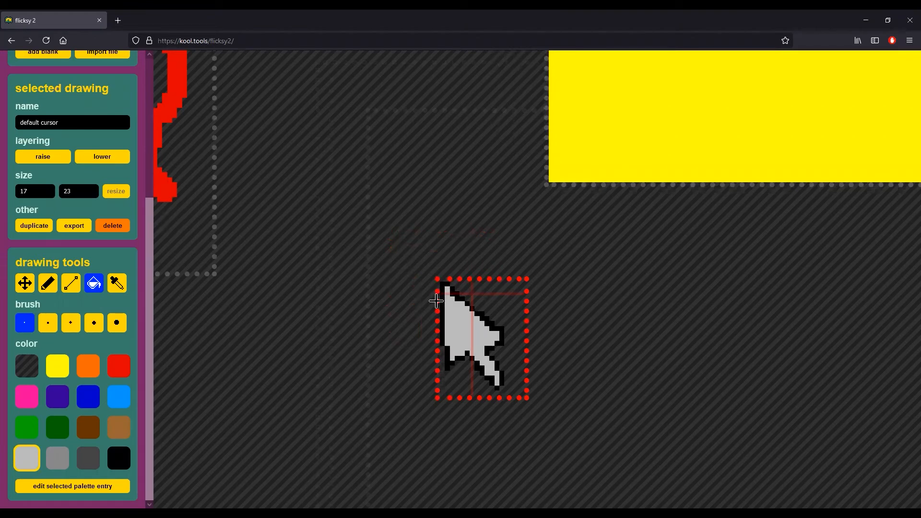
scroll(80, 230, "up", 2)
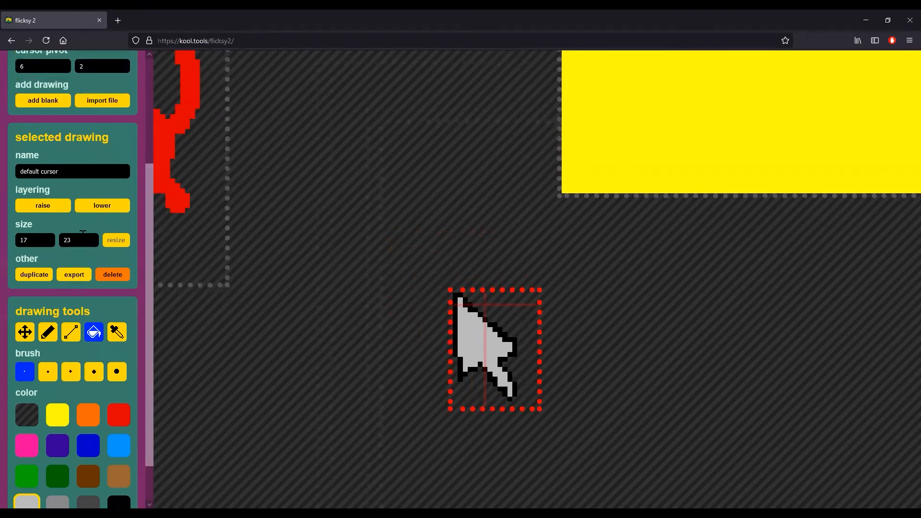
scroll(77, 231, "up", 3)
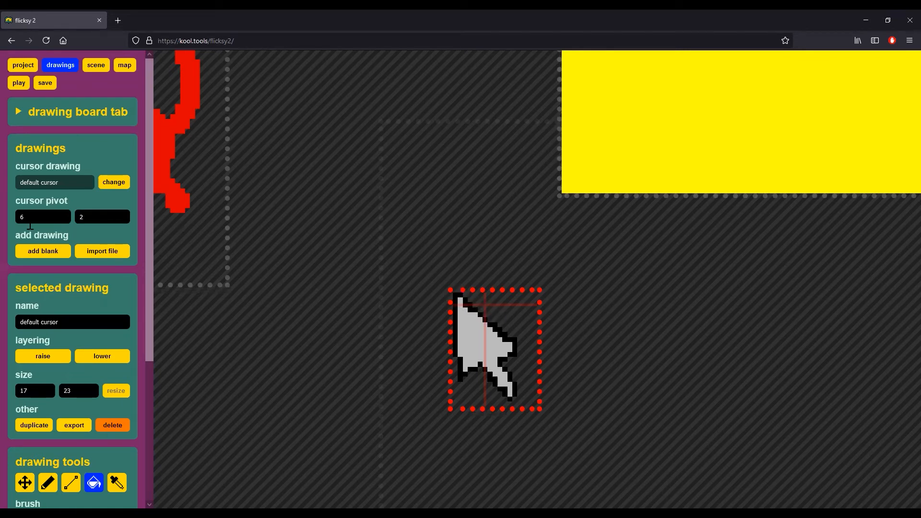
type("0")
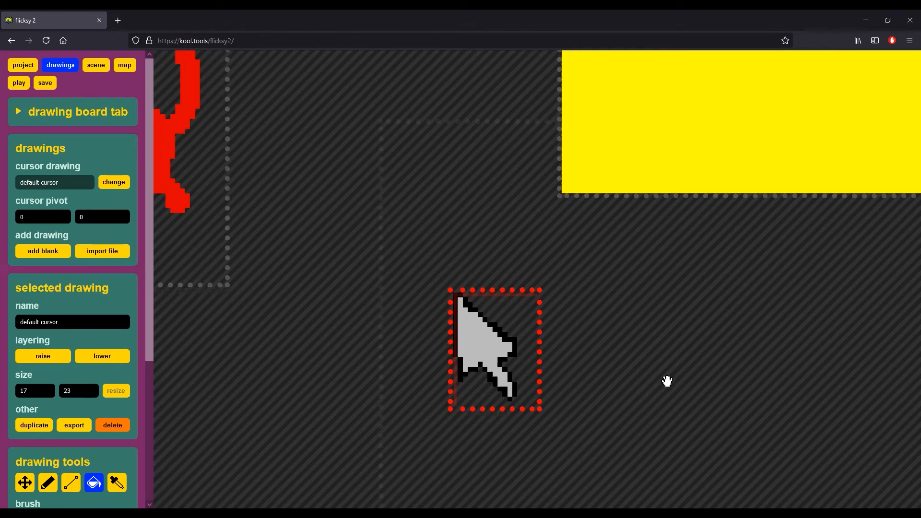
scroll(666, 381, "down", 3)
left_click_drag(748, 372, 565, 353)
scroll(592, 444, "down", 3)
scroll(644, 391, "up", 2)
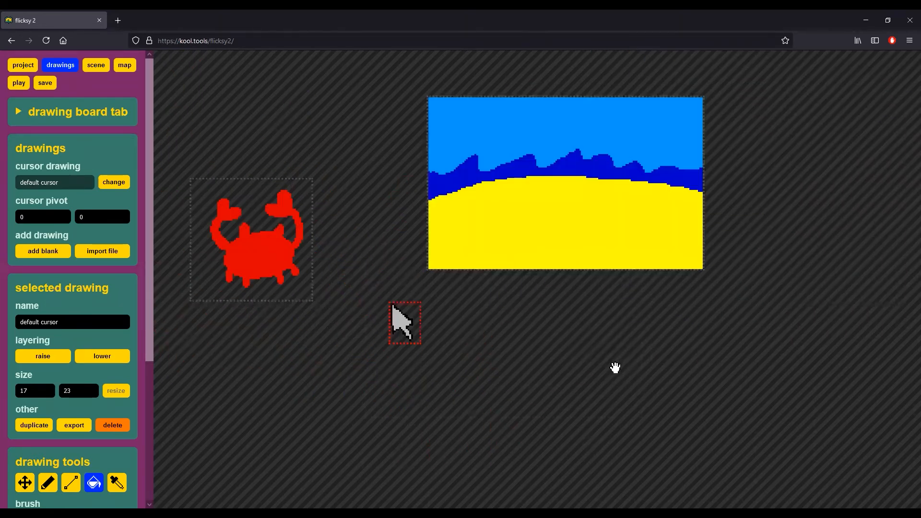
left_click_drag(614, 368, 624, 417)
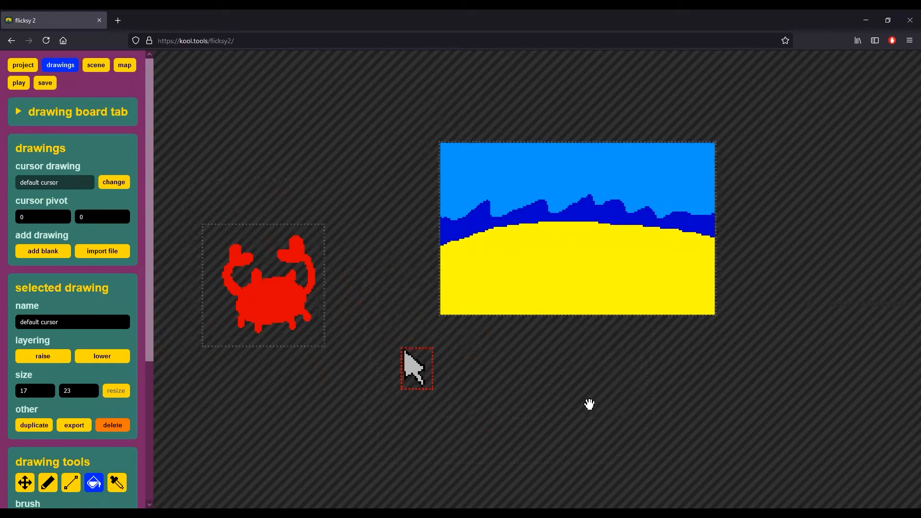
left_click_drag(576, 395, 622, 396)
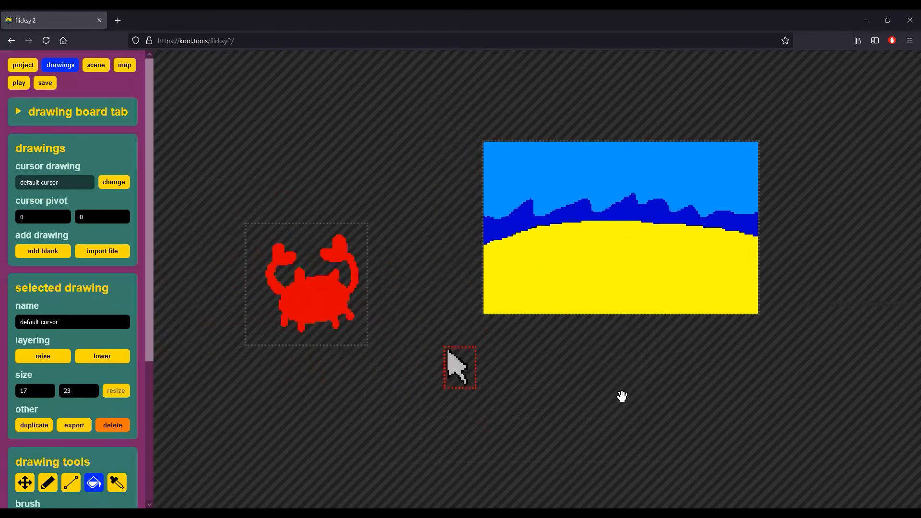